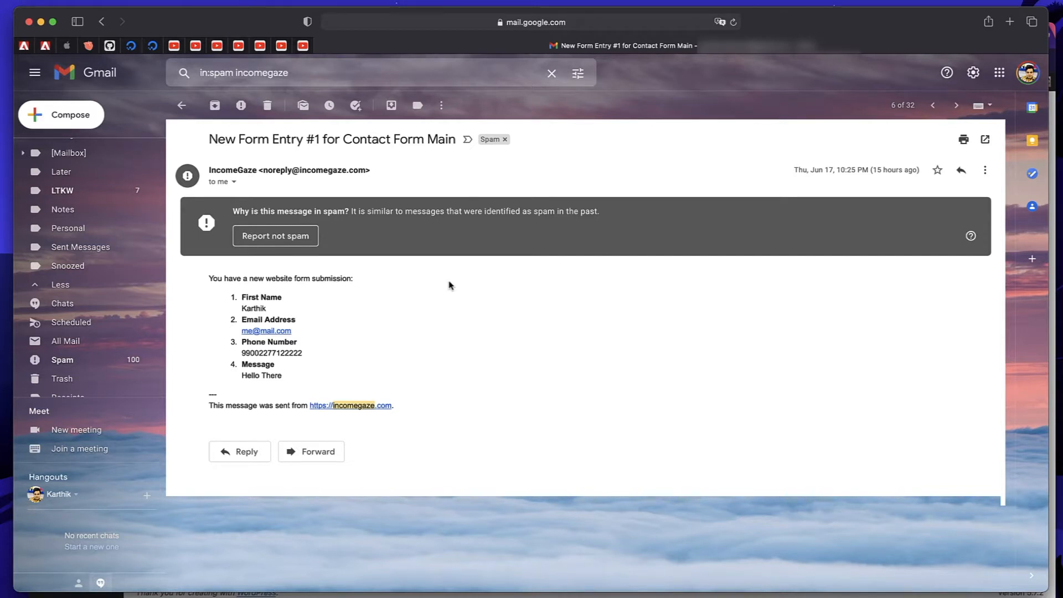
Revisit the IncomeGaze contact-form email in the spam results, then open Plugins > Add New.
click(181, 105)
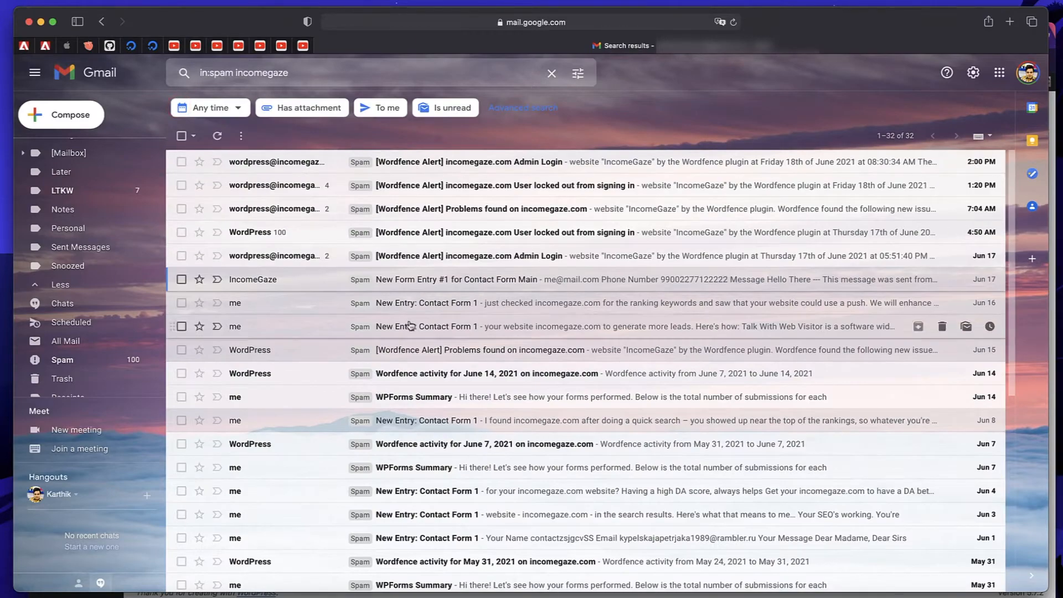
scroll(372, 210, down, 6)
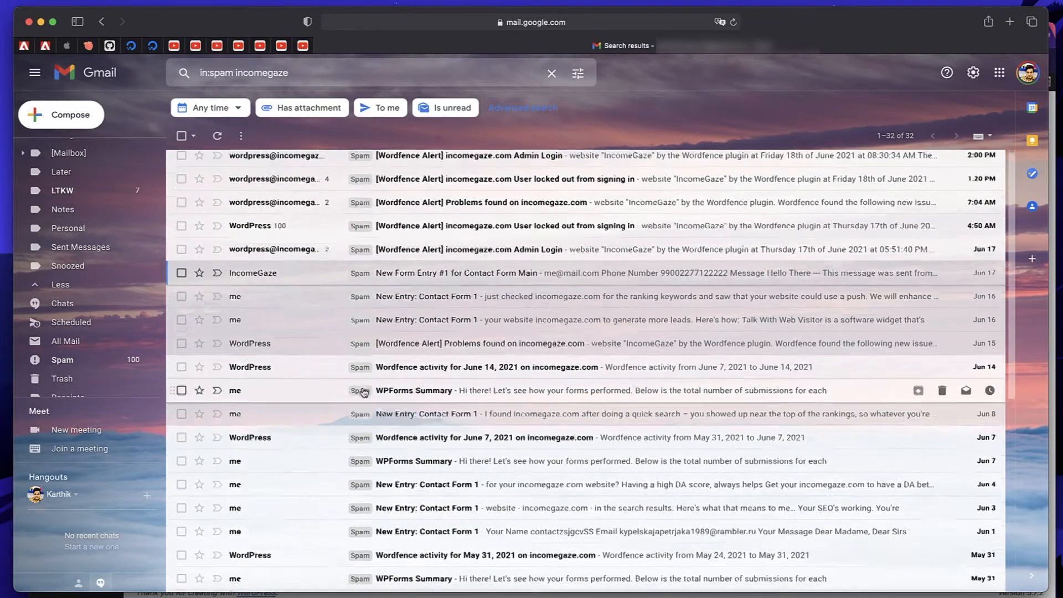
scroll(310, 238, up, 6)
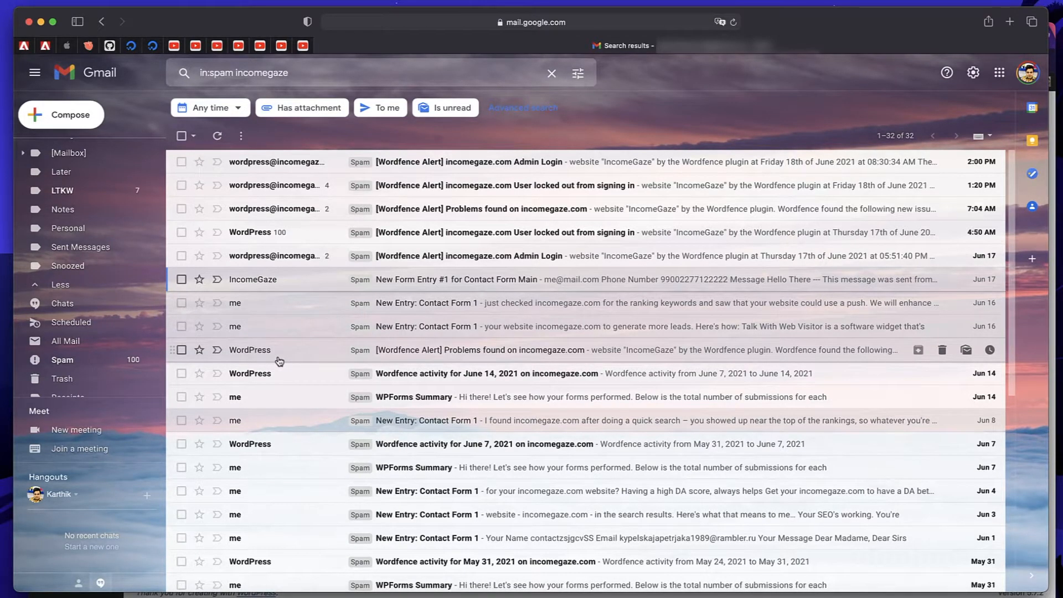
scroll(280, 361, down, 5)
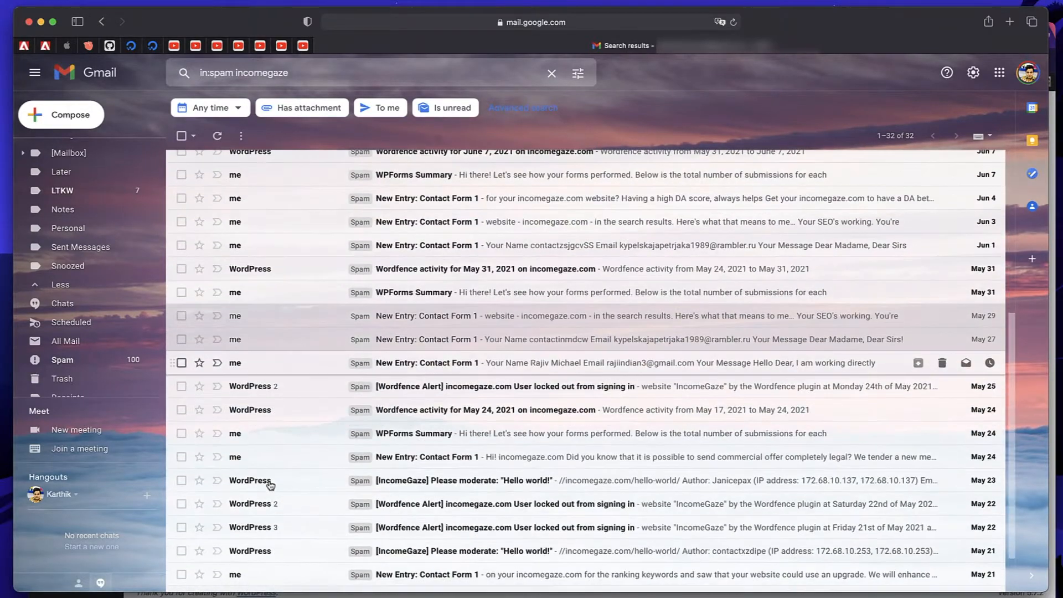
scroll(284, 493, up, 5)
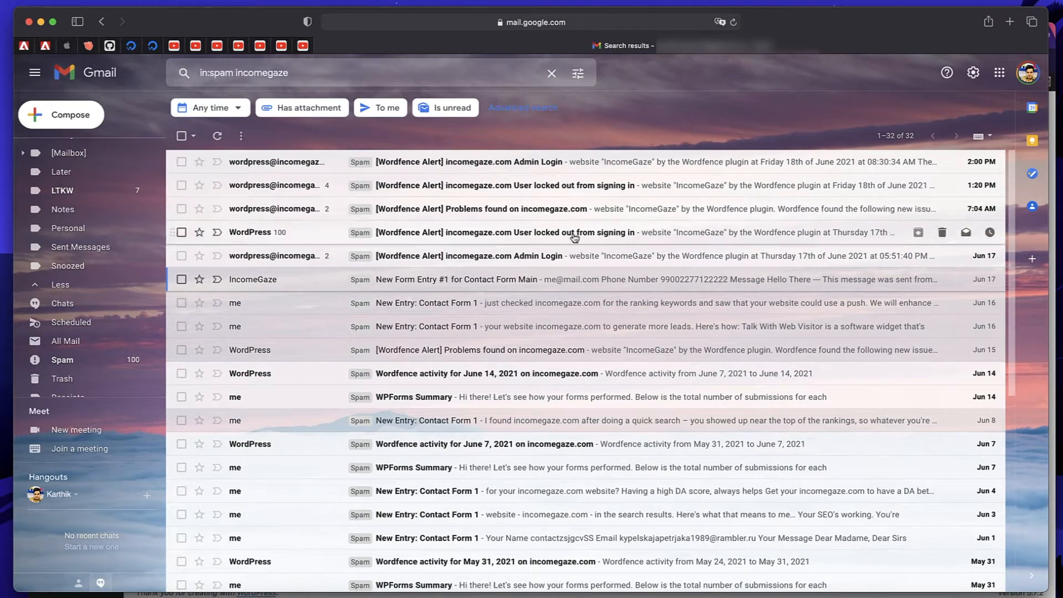
click(510, 286)
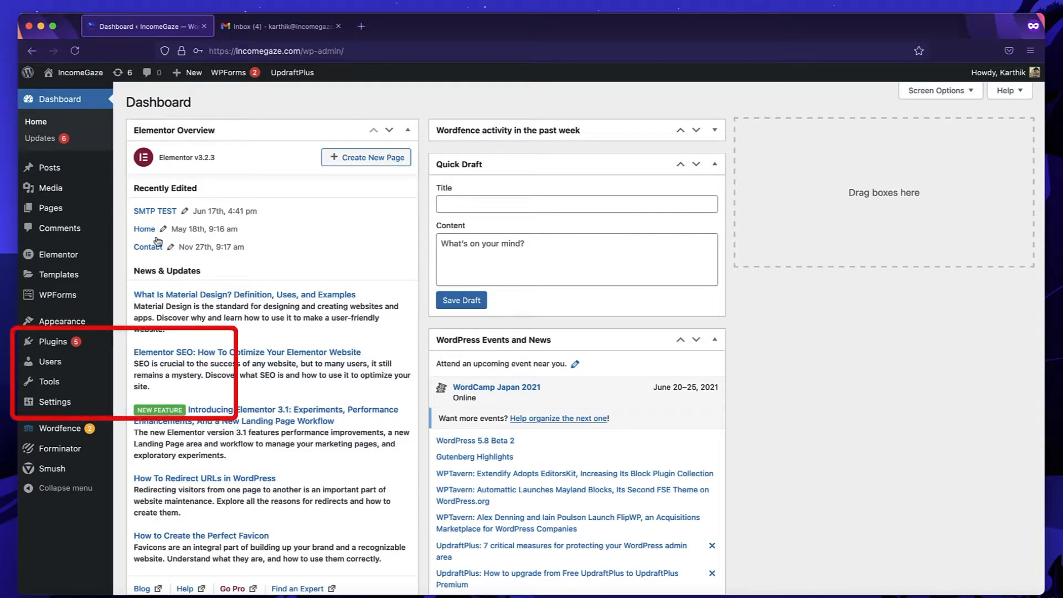
mouse_move(86, 348)
click(156, 361)
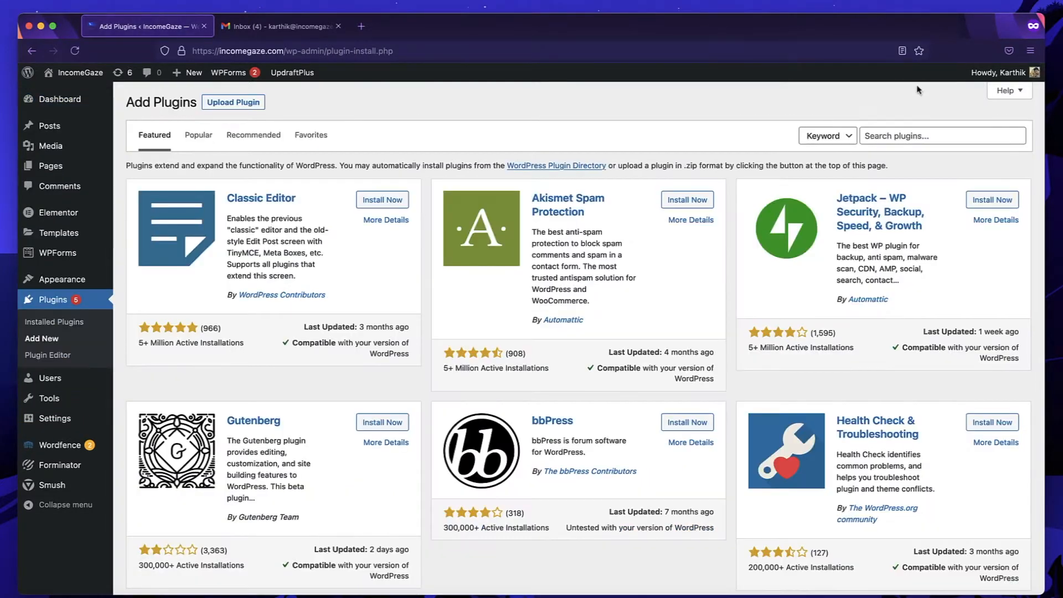
Search plugins for 'smt', then install and activate WP Mail SMTP by WPForms.
click(908, 132)
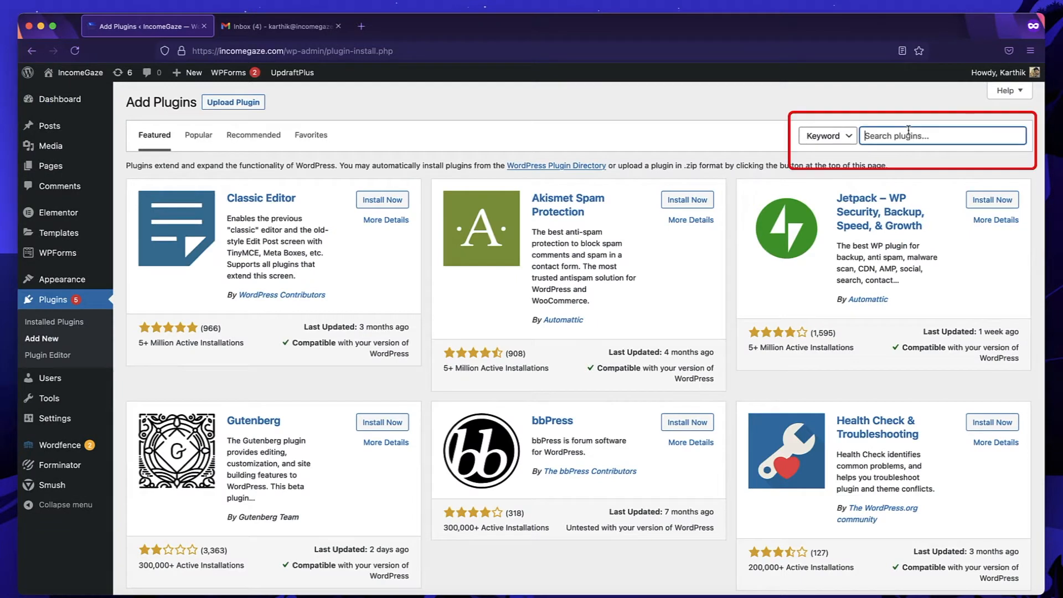
text(smtp)
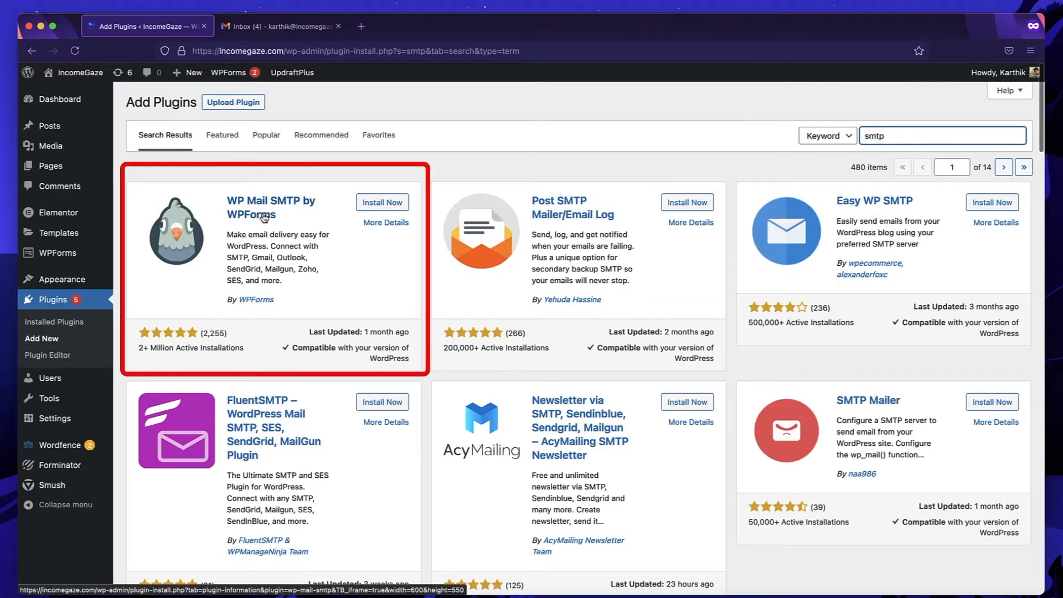
click(393, 206)
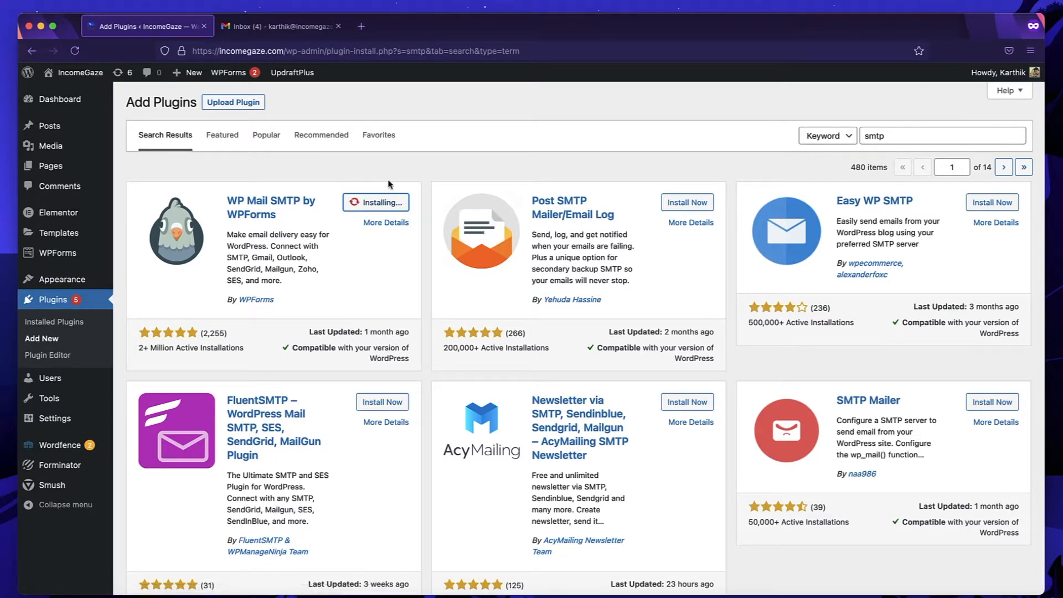
click(383, 205)
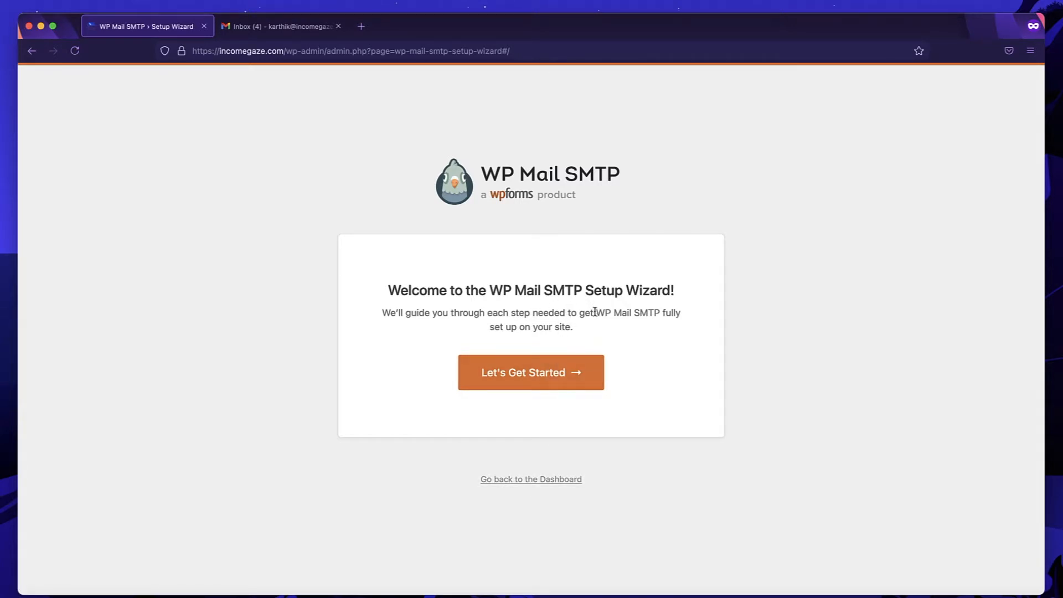
Exit the setup wizard and scroll down to the WP Mail SMTP mailer options.
click(535, 479)
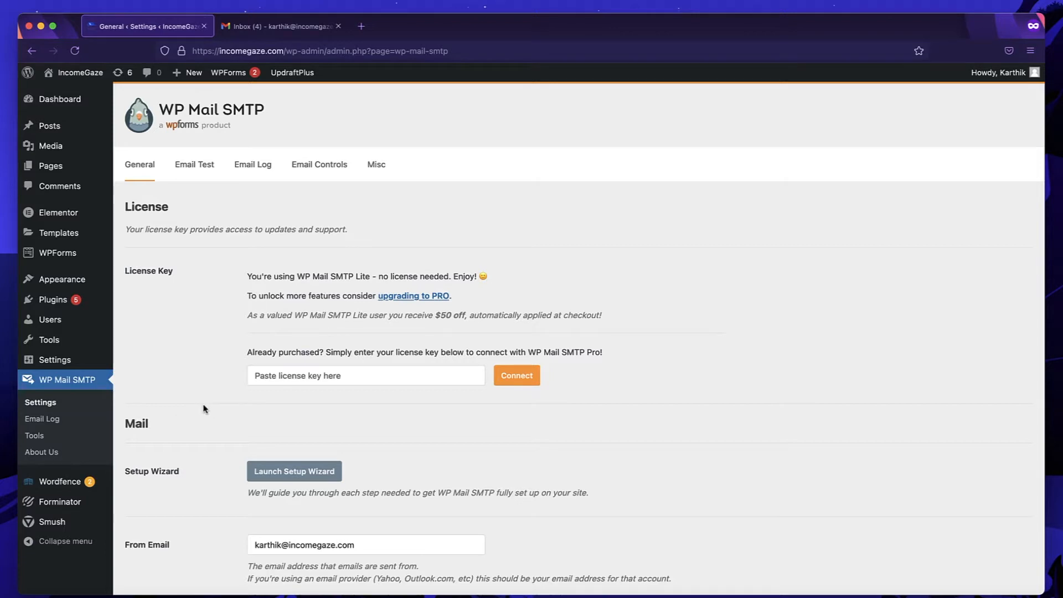
scroll(203, 408, down, 10)
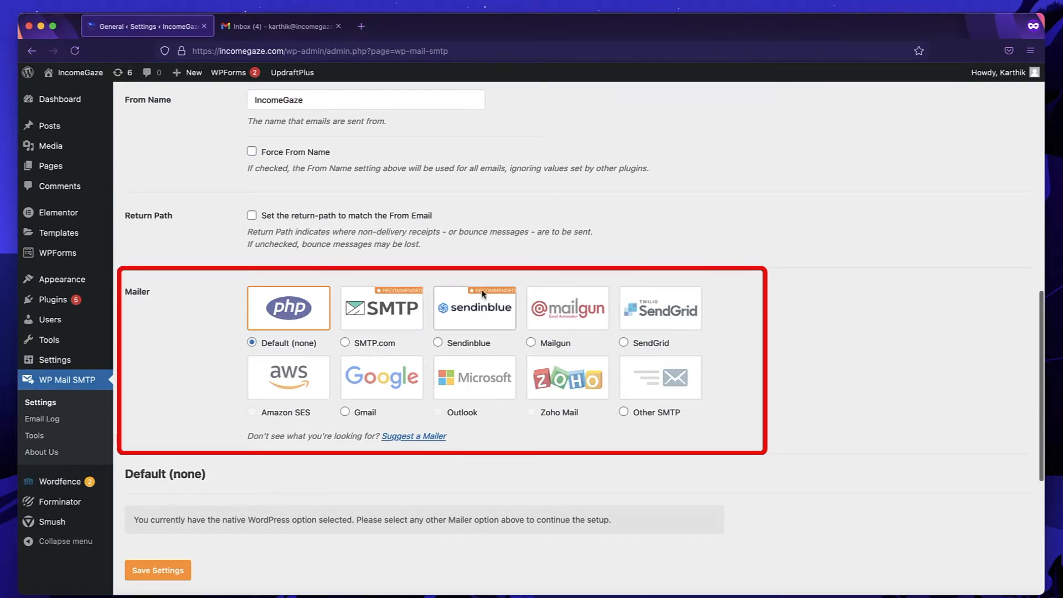
Choose Google/Gmail as the mailer and tick Force From Email.
click(358, 378)
scroll(357, 379, down, 2)
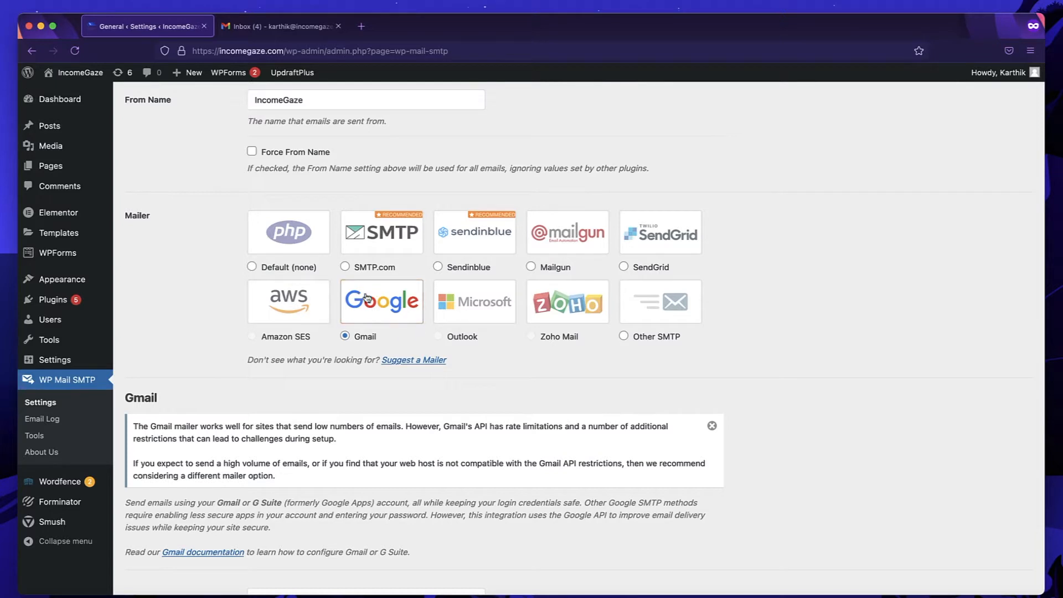
scroll(376, 308, up, 3)
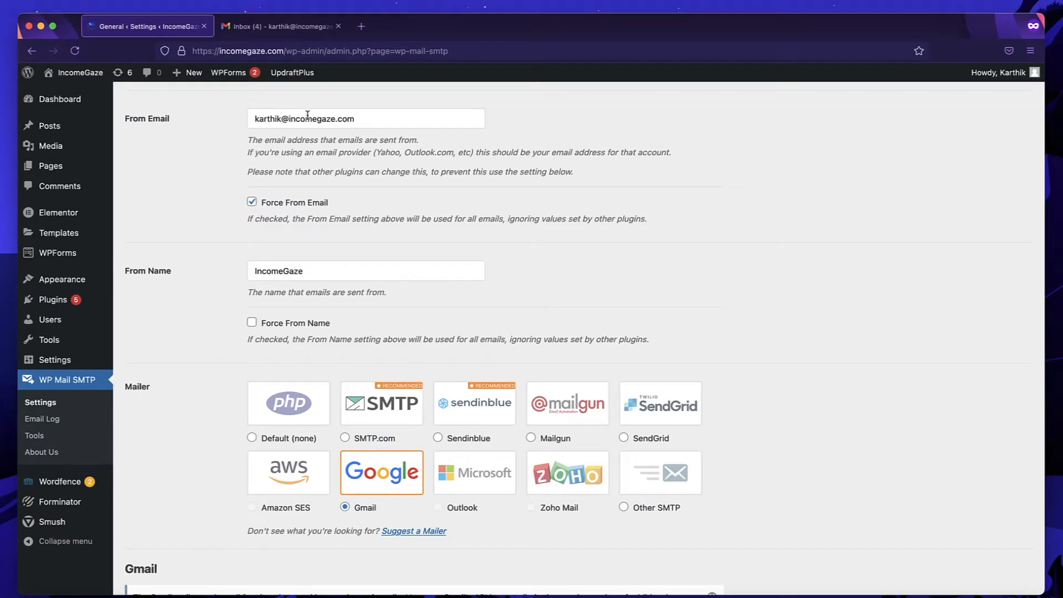
click(253, 205)
scroll(214, 254, down, 3)
Prefix the From Name with the sender's first name and 'From' before IncomeGaze.
double_click(318, 179)
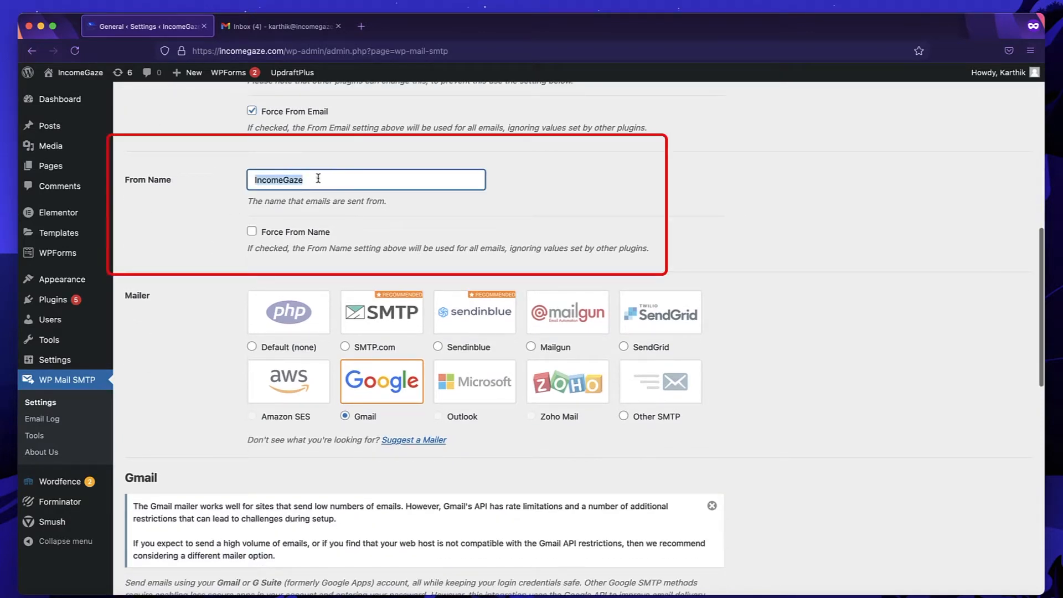
click(256, 179)
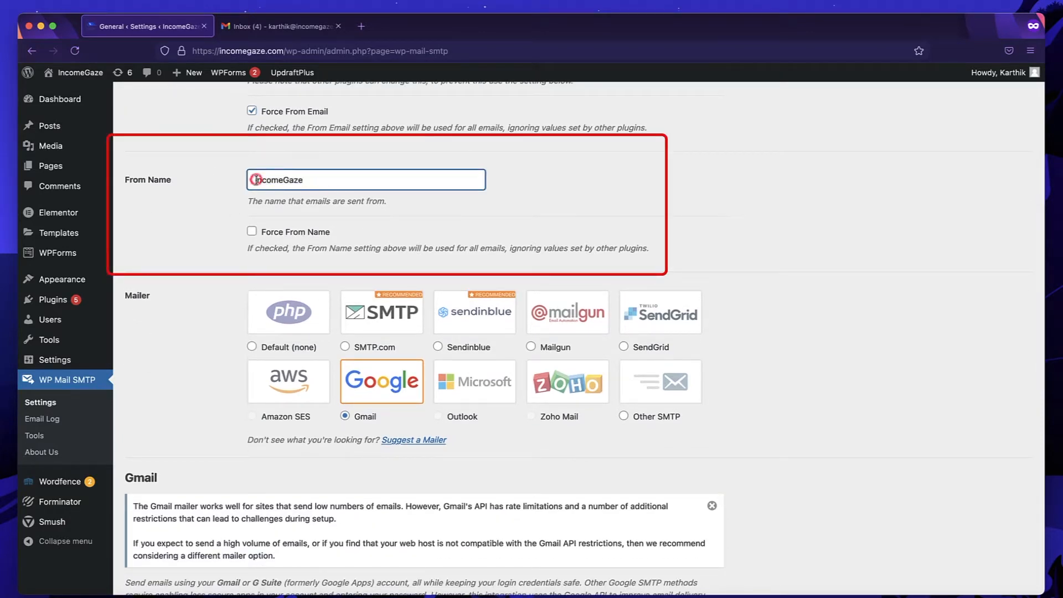
text(Karthik )
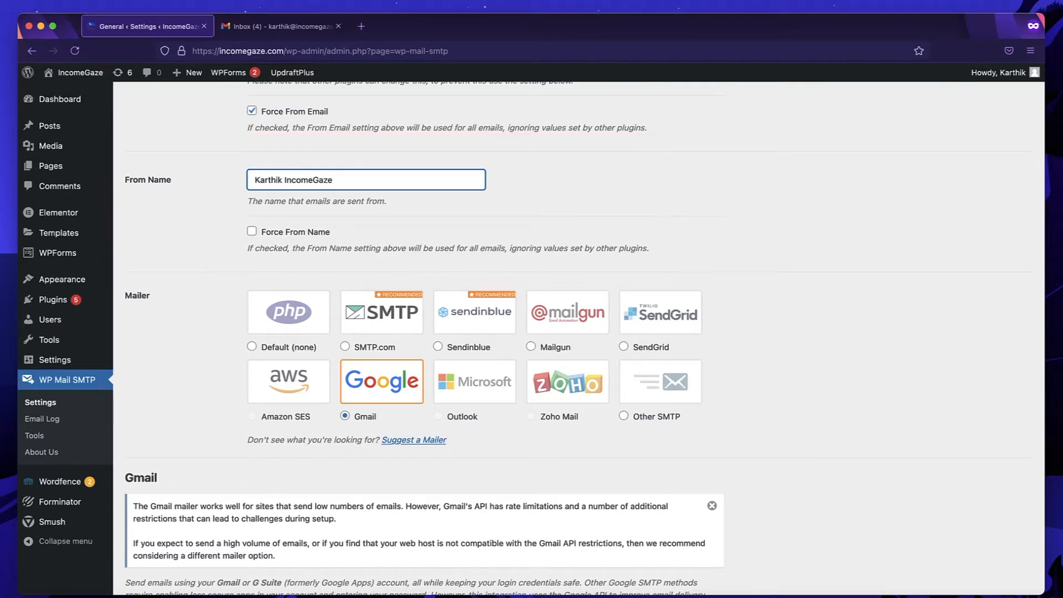
text(From)
scroll(381, 227, down, 1)
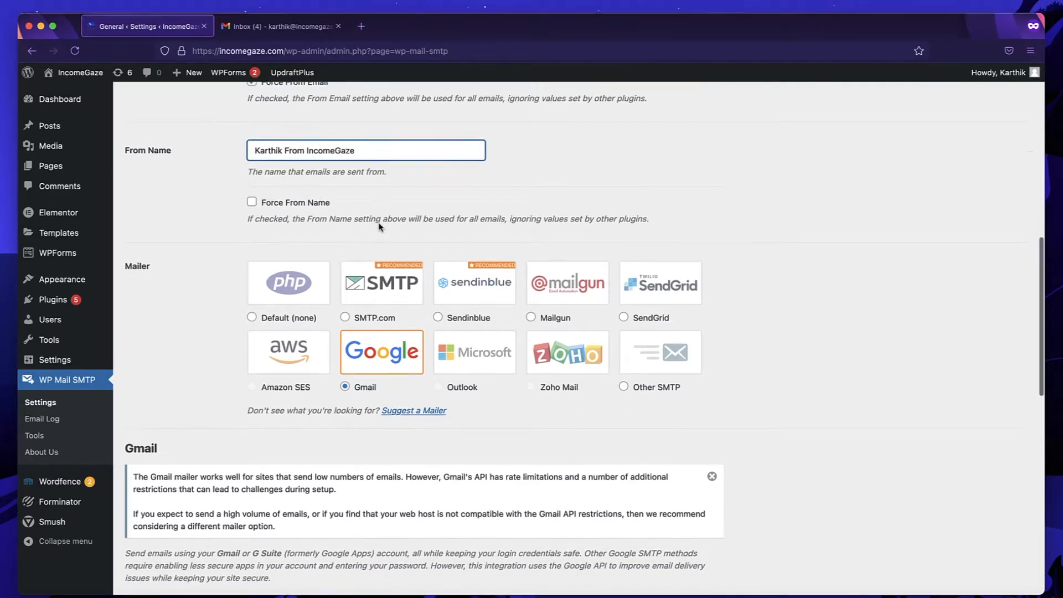
scroll(206, 284, down, 8)
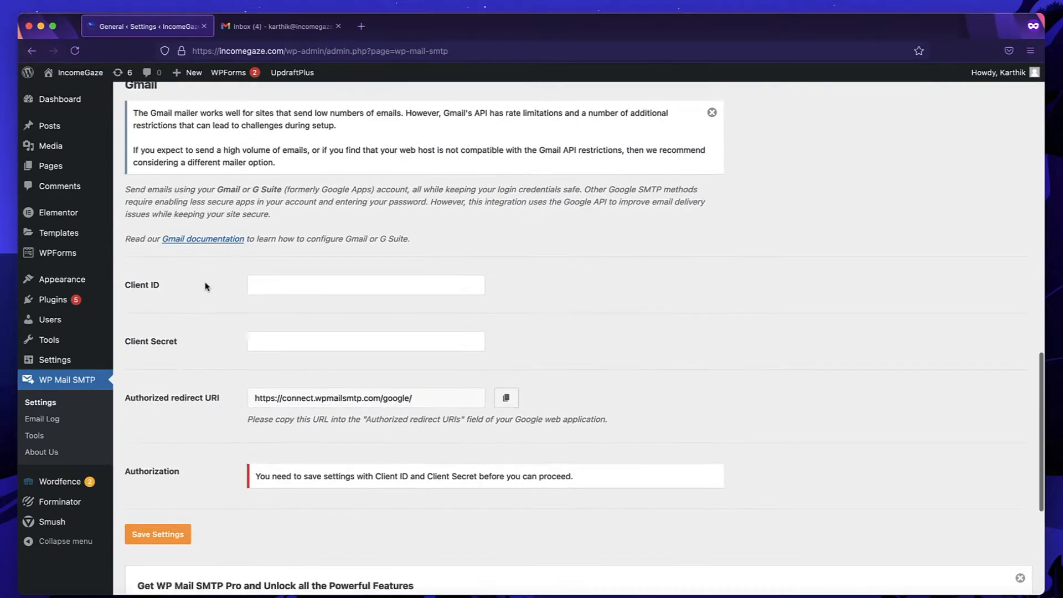
scroll(206, 284, up, 10)
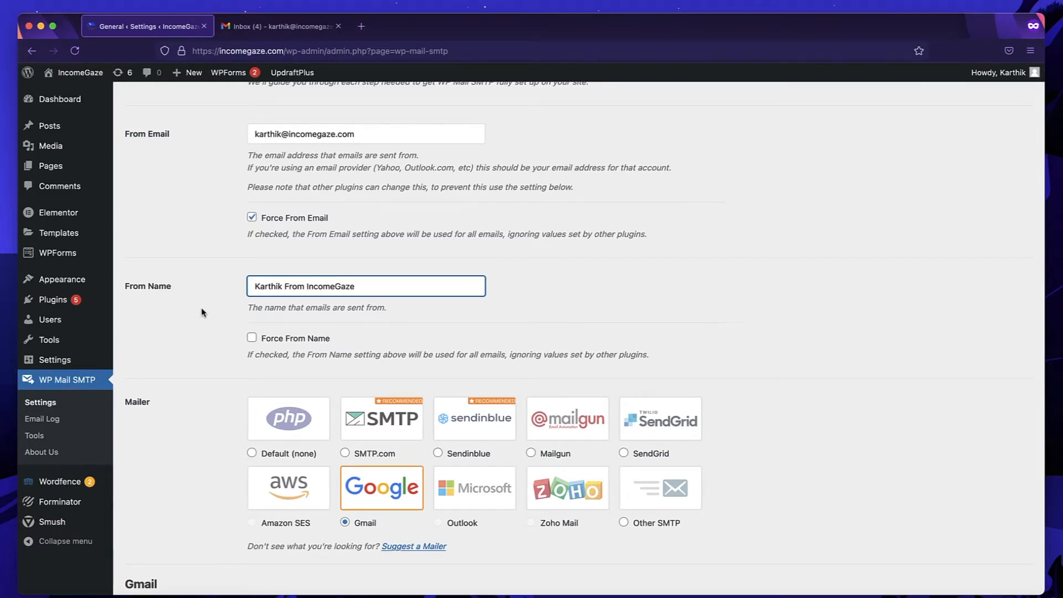
scroll(201, 312, down, 3)
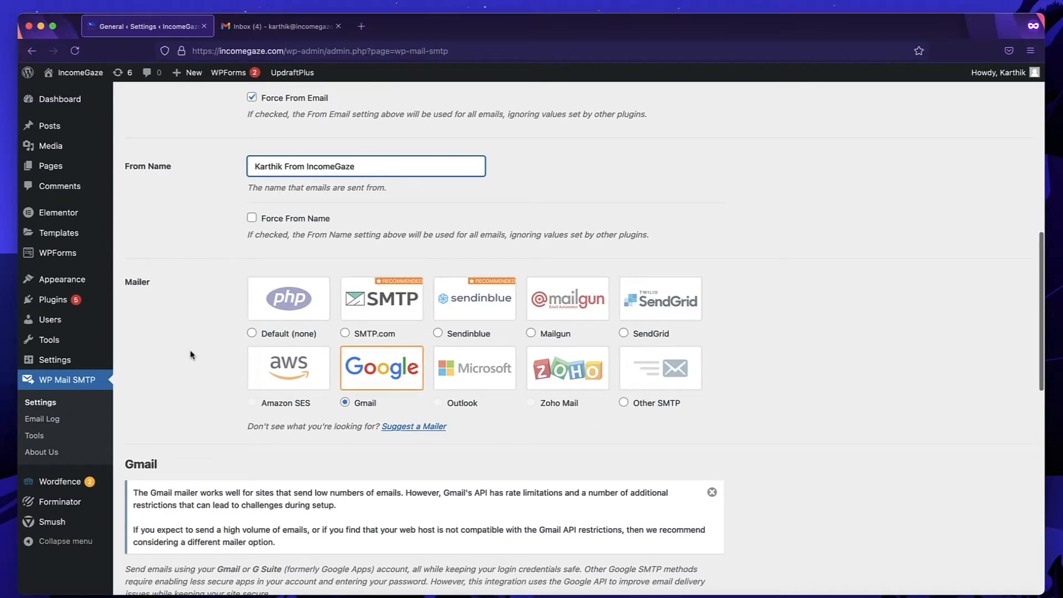
scroll(191, 354, down, 2)
scroll(191, 354, up, 5)
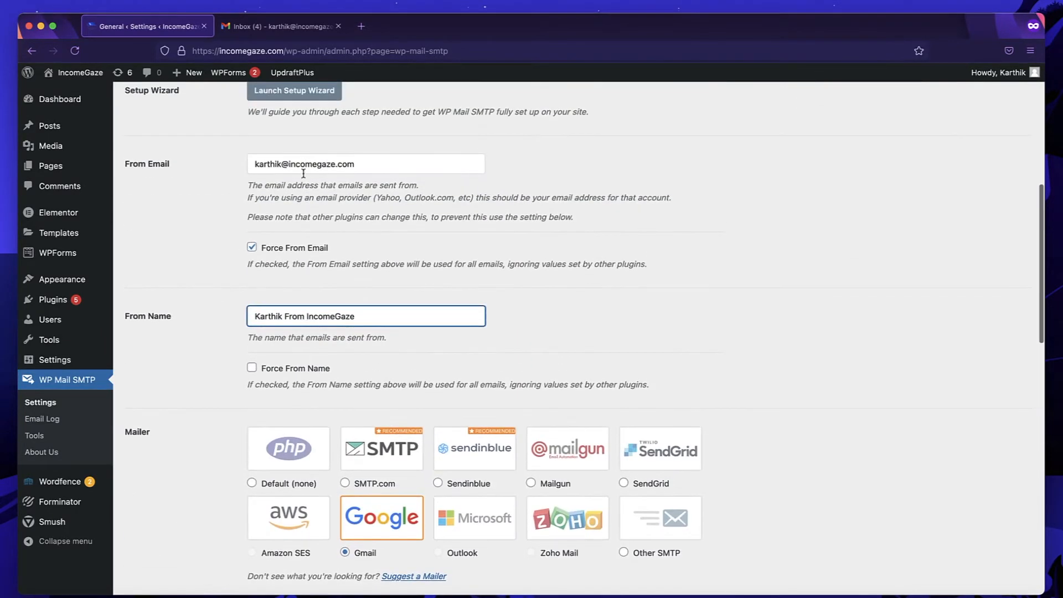
scroll(337, 335, down, 2)
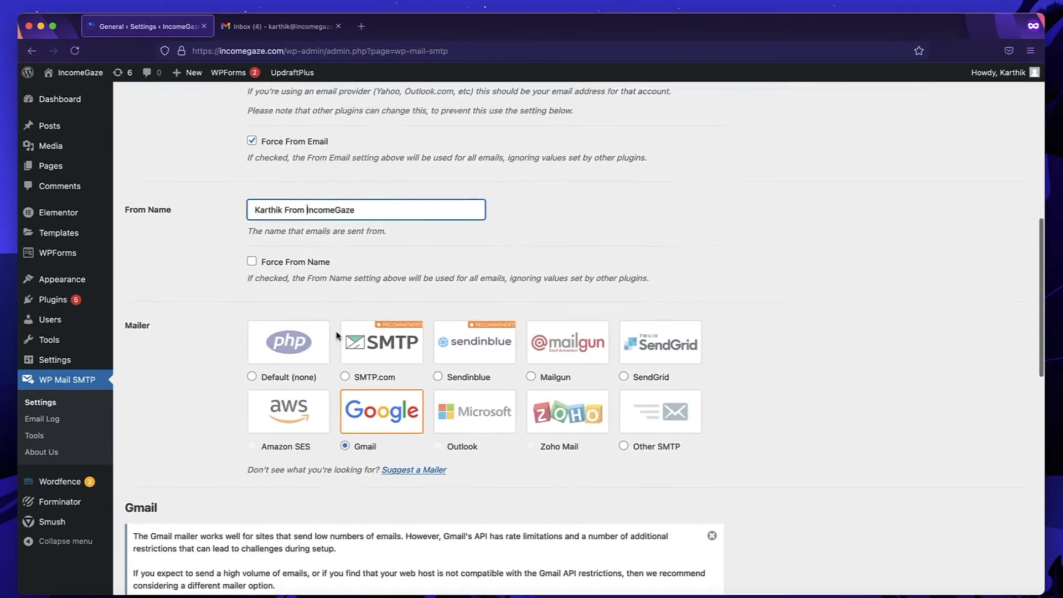
scroll(309, 288, up, 1)
Make sure Force From Email is ticked and save the WP Mail SMTP settings.
click(251, 200)
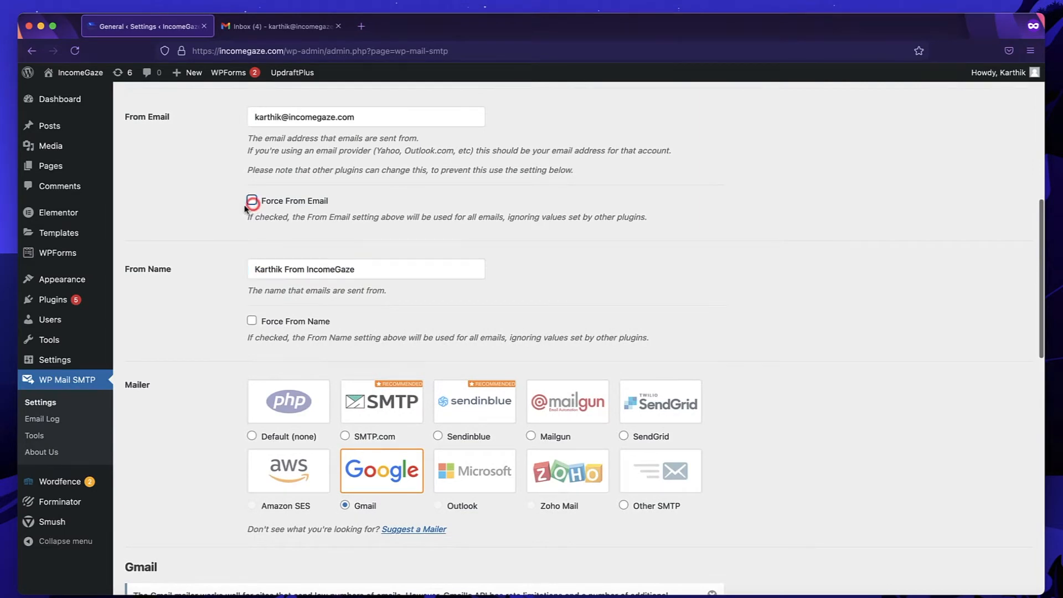
scroll(233, 277, down, 10)
scroll(219, 319, down, 4)
scroll(217, 321, up, 1)
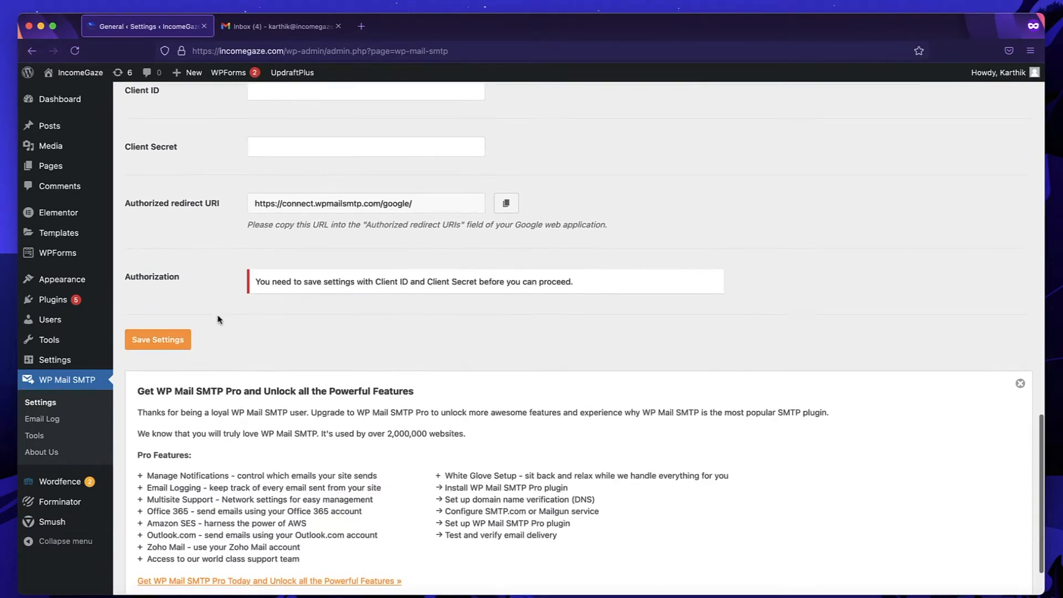
click(185, 343)
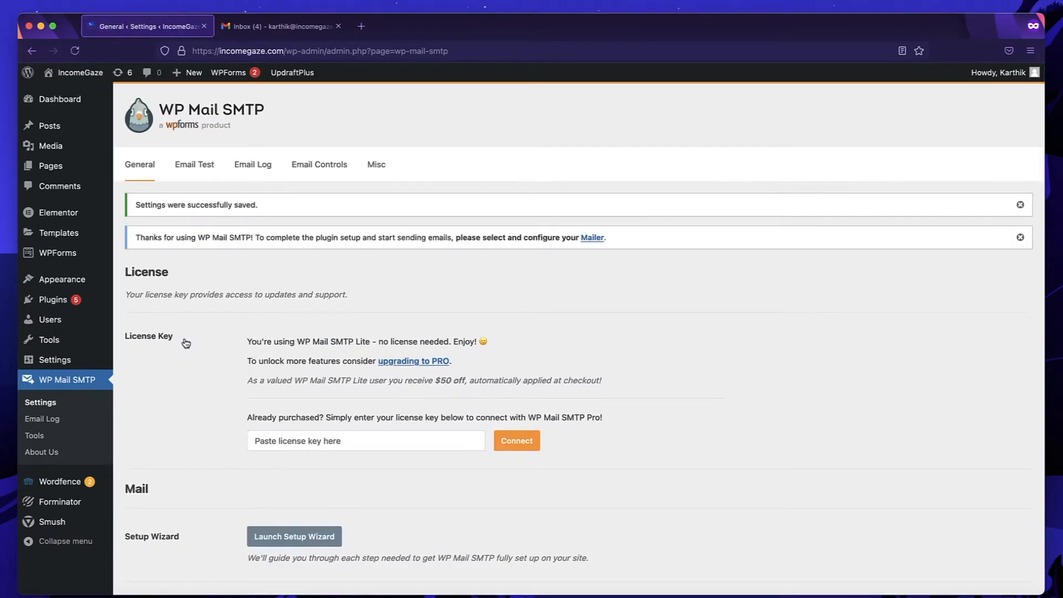
Scroll through the saved Gmail mailer settings, then switch to the Gmail inbox tab.
scroll(185, 343, down, 12)
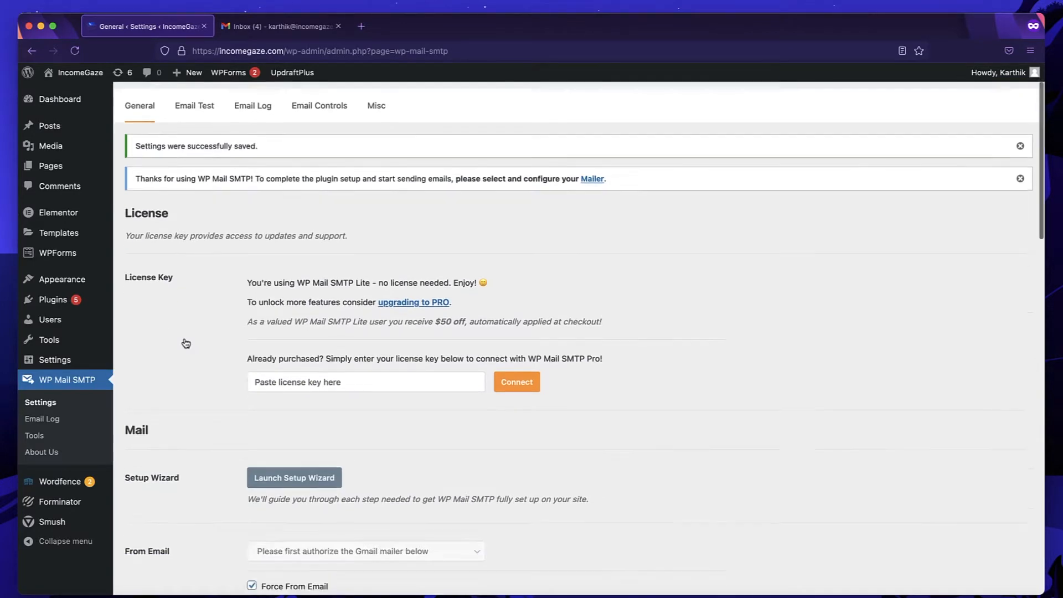
scroll(185, 342, down, 7)
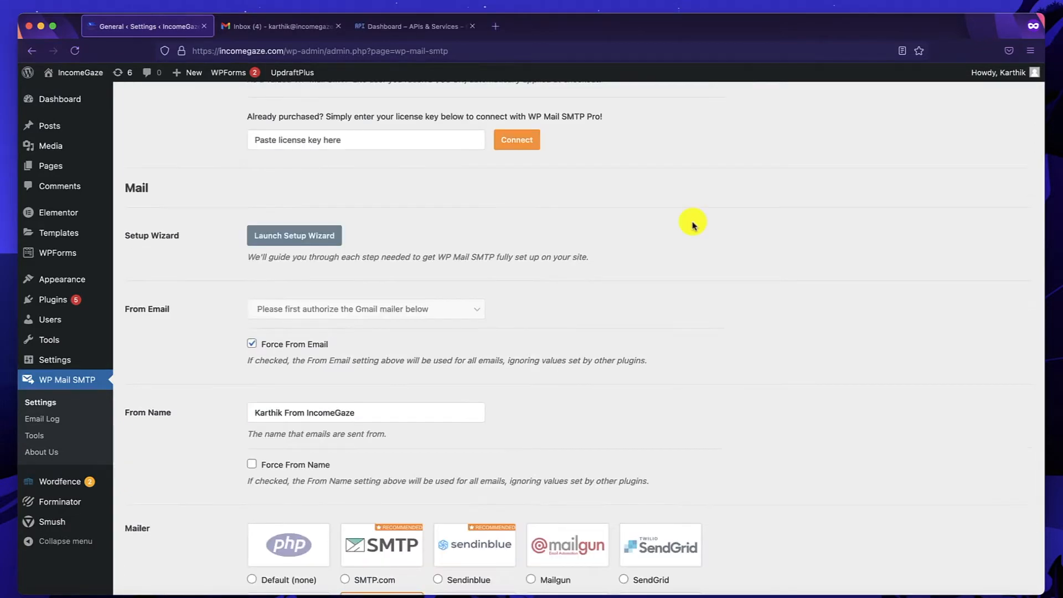
scroll(693, 224, down, 2)
scroll(692, 224, up, 1)
scroll(693, 224, down, 3)
scroll(692, 225, up, 7)
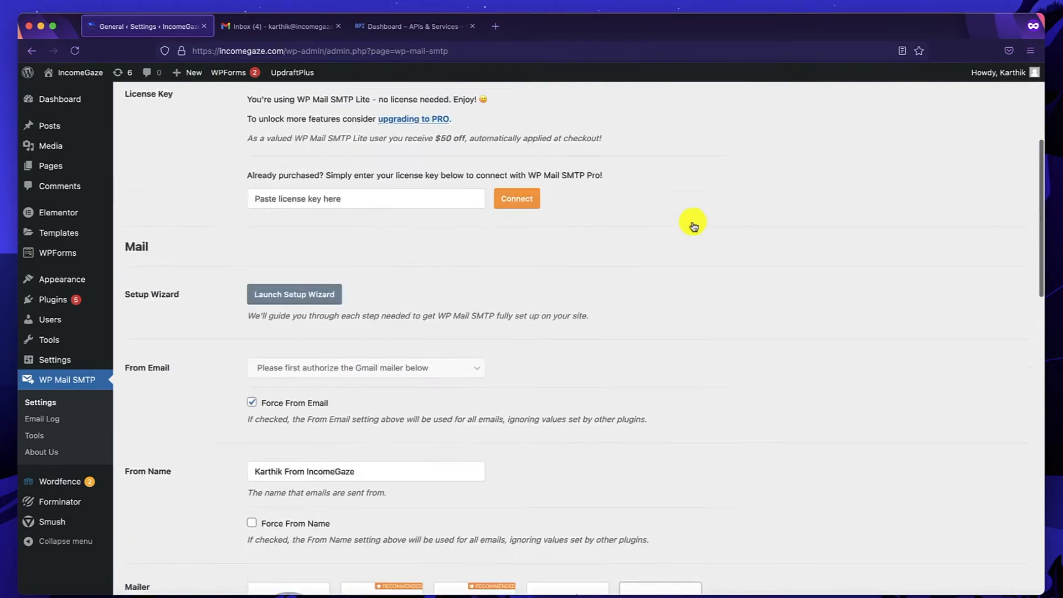
scroll(692, 224, up, 2)
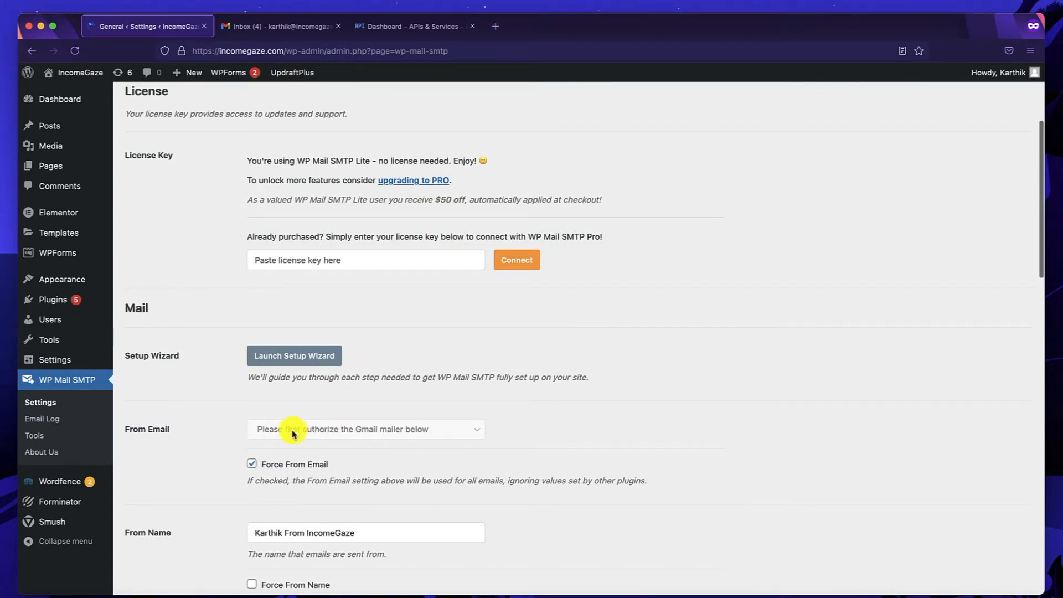
scroll(294, 432, down, 5)
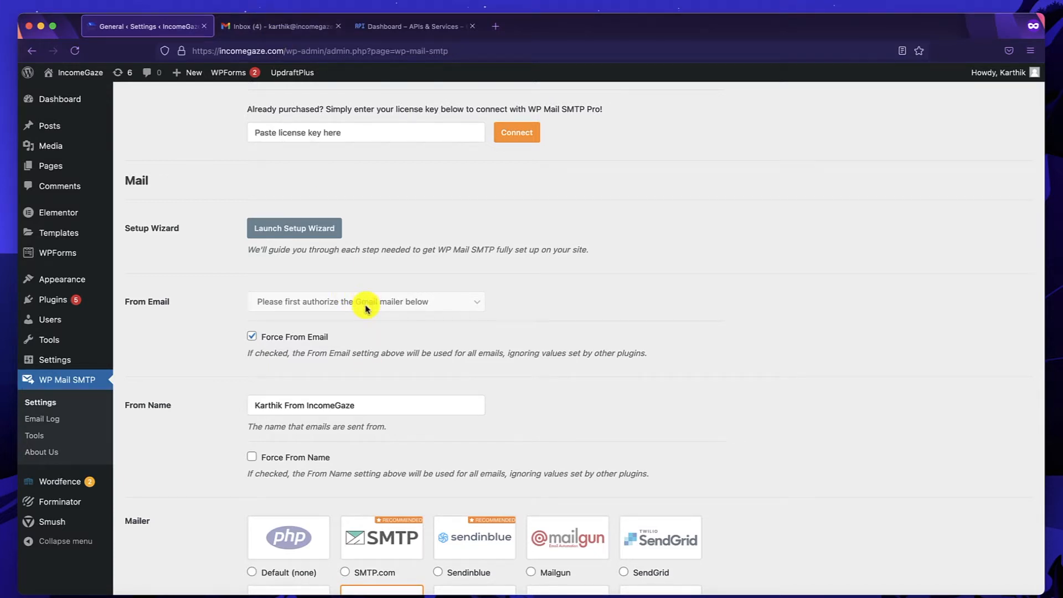
click(268, 26)
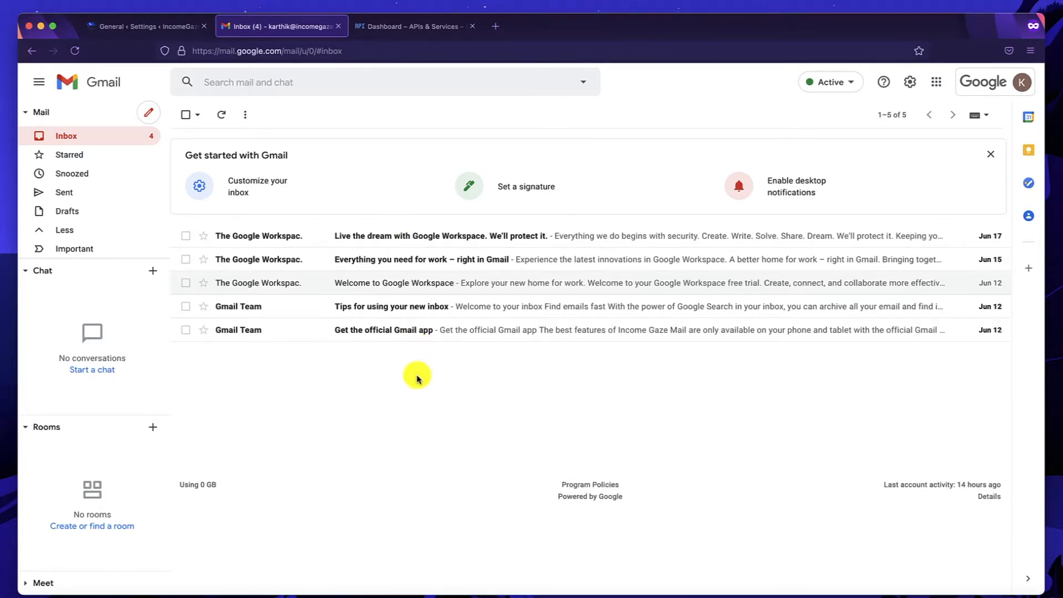
Switch to the Google Cloud 'Dashboard – APIs & Services' browser tab.
click(392, 28)
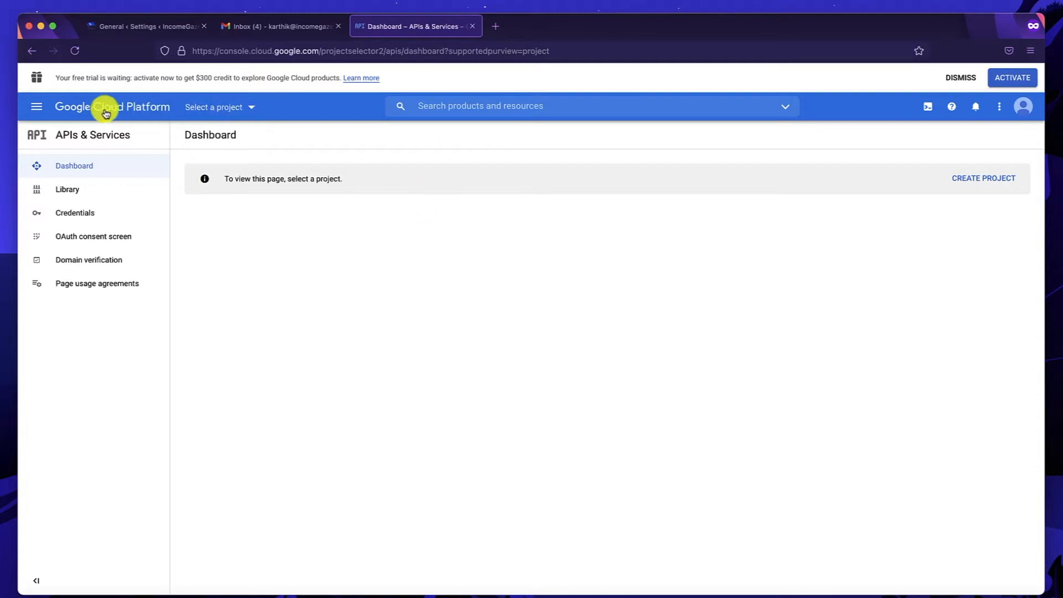
Create a new Google Cloud project named 'Income Gaze Mail'.
click(236, 109)
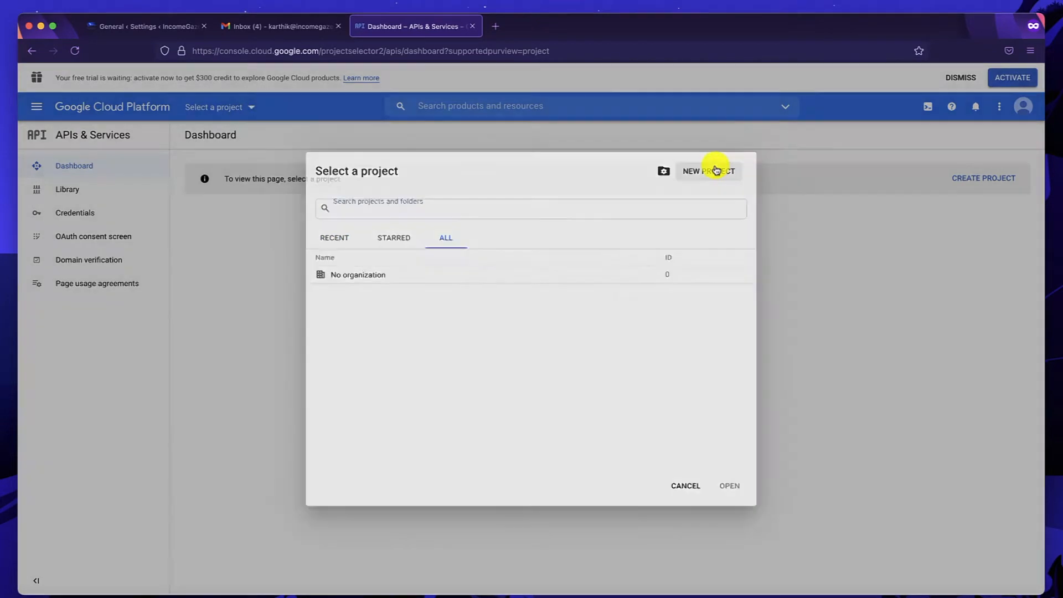
click(715, 169)
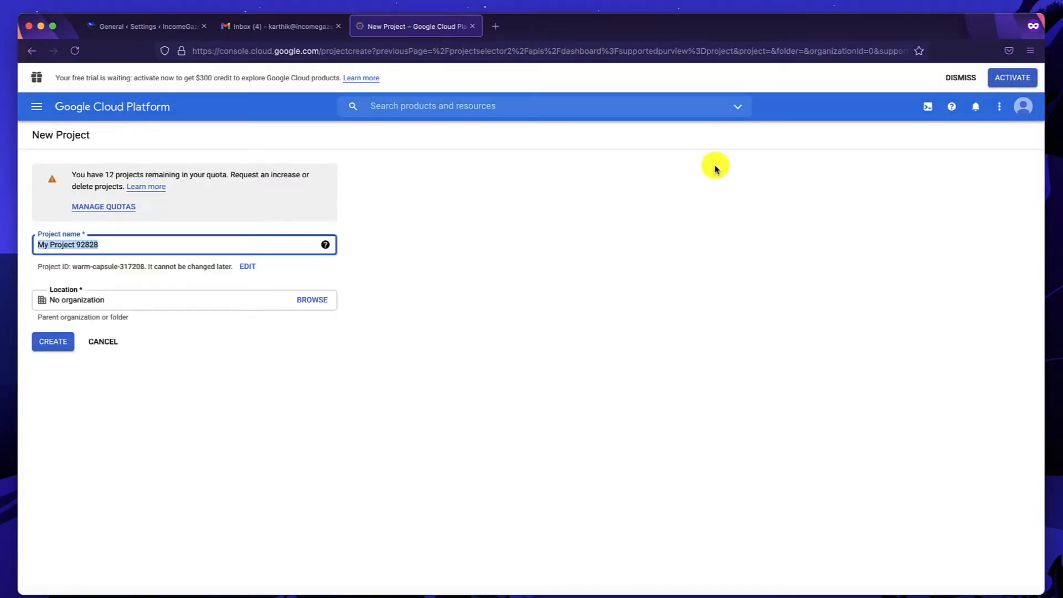
triple_click(116, 248)
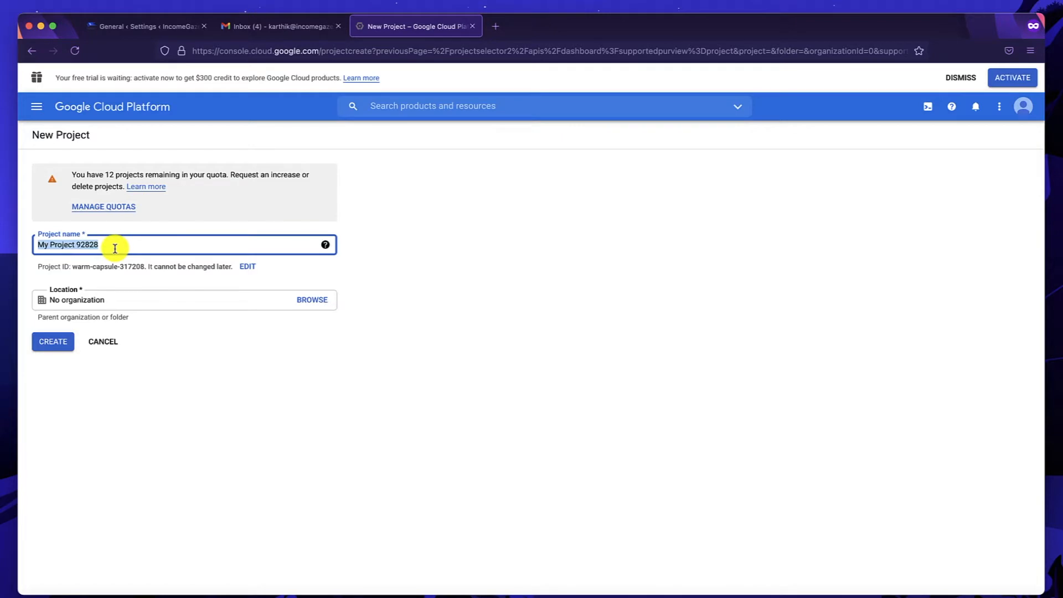
text(Income)
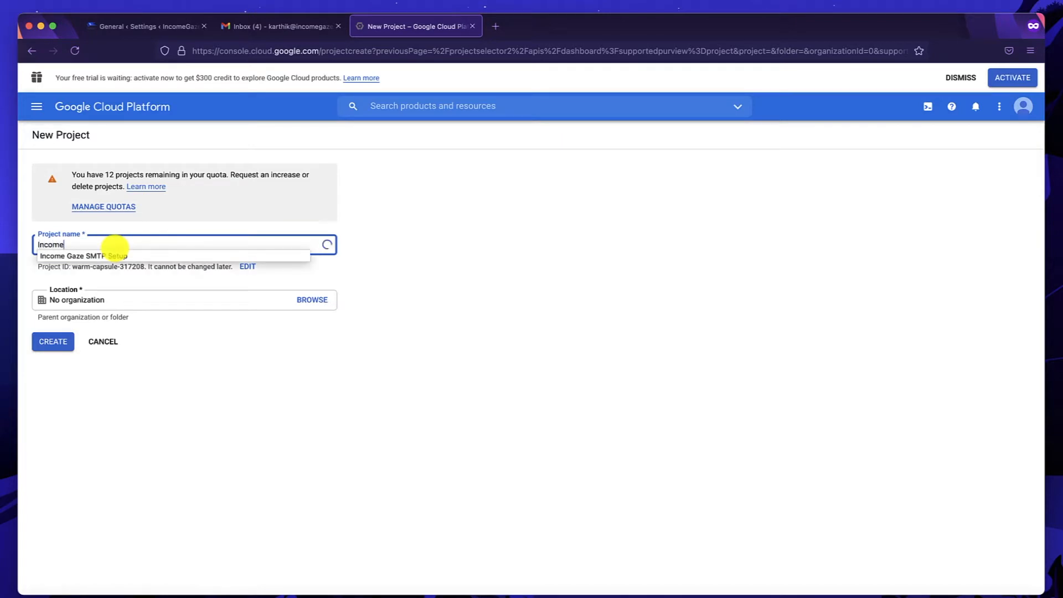
text( Gaz)
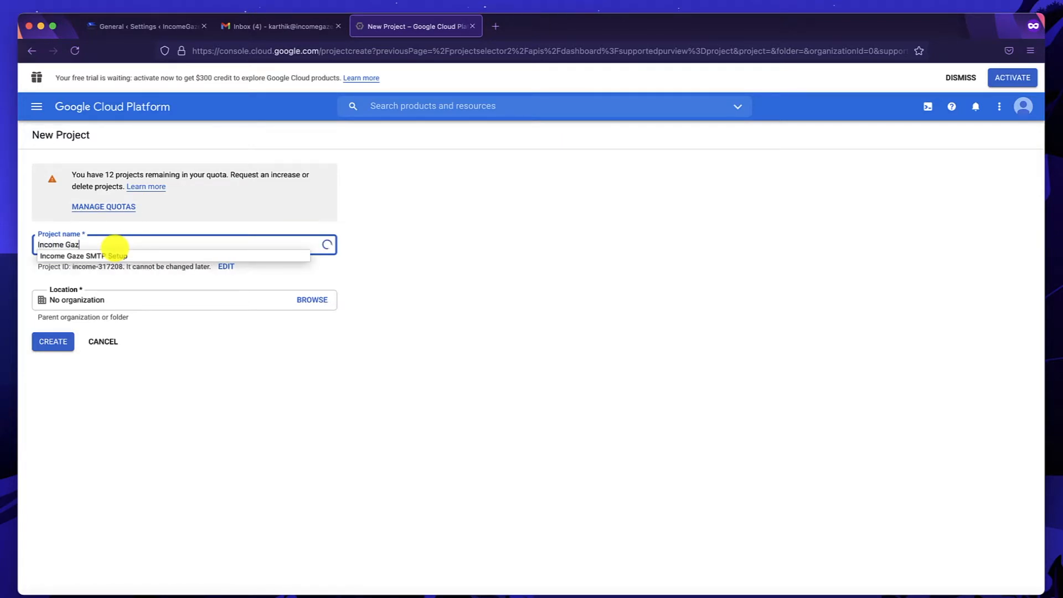
text(e Mail)
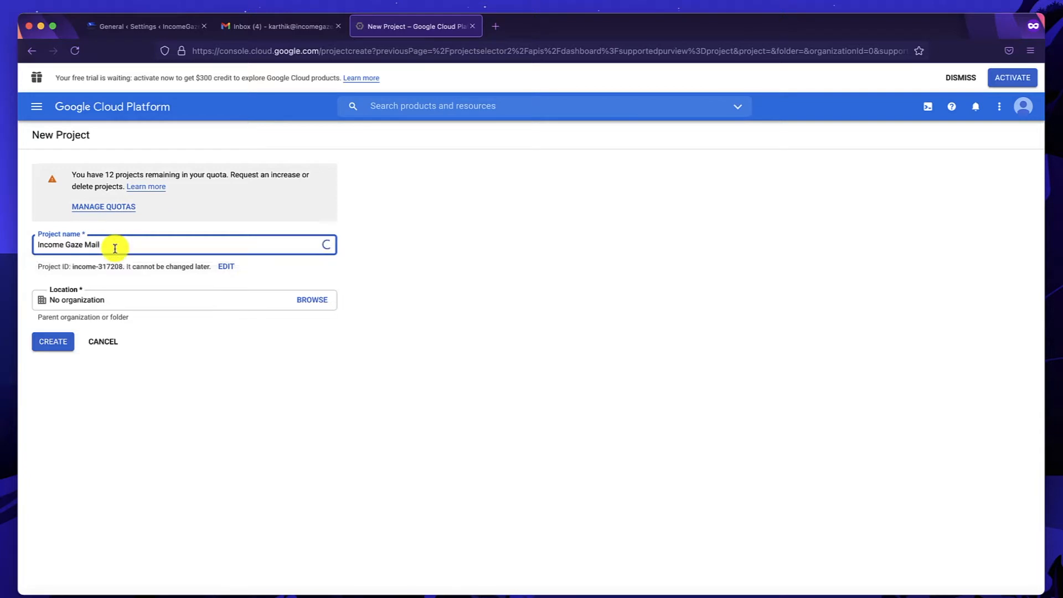
click(53, 344)
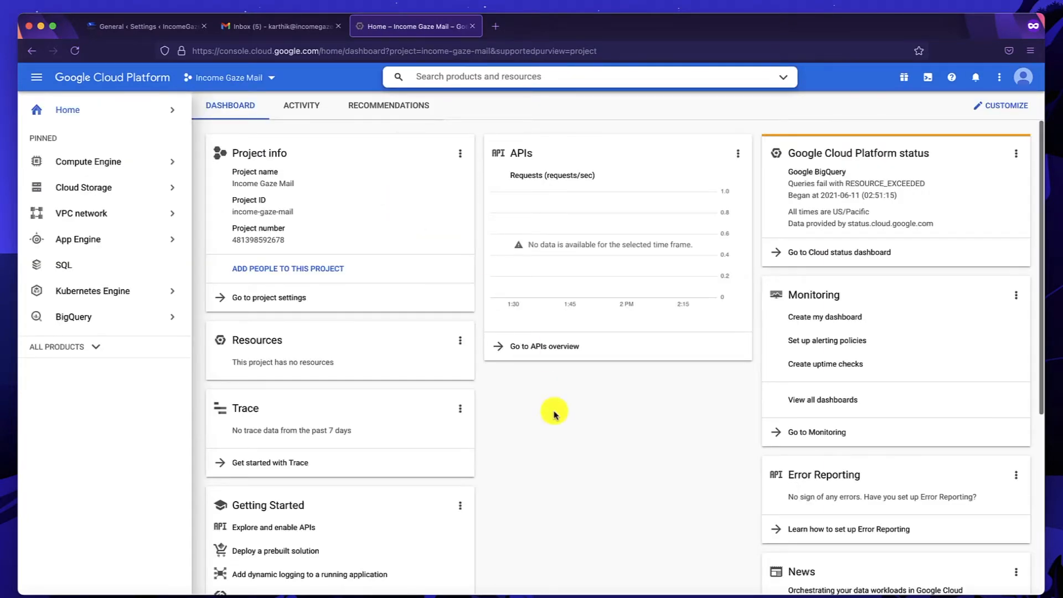
Switch to the Income Gaze Mail project and open the API Library from its APIs overview.
scroll(569, 465, down, 2)
scroll(285, 207, up, 2)
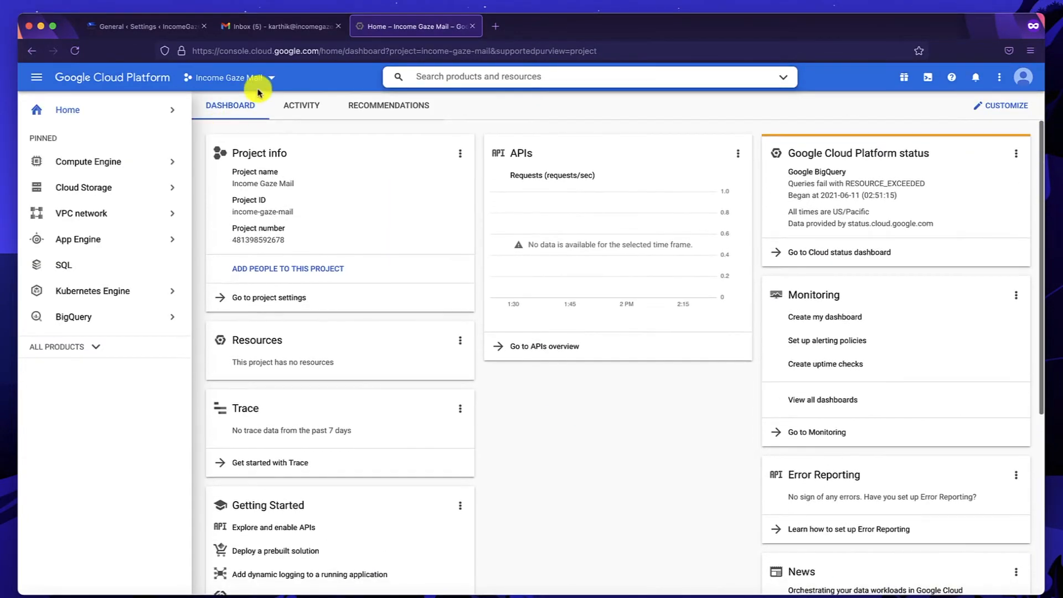
click(268, 80)
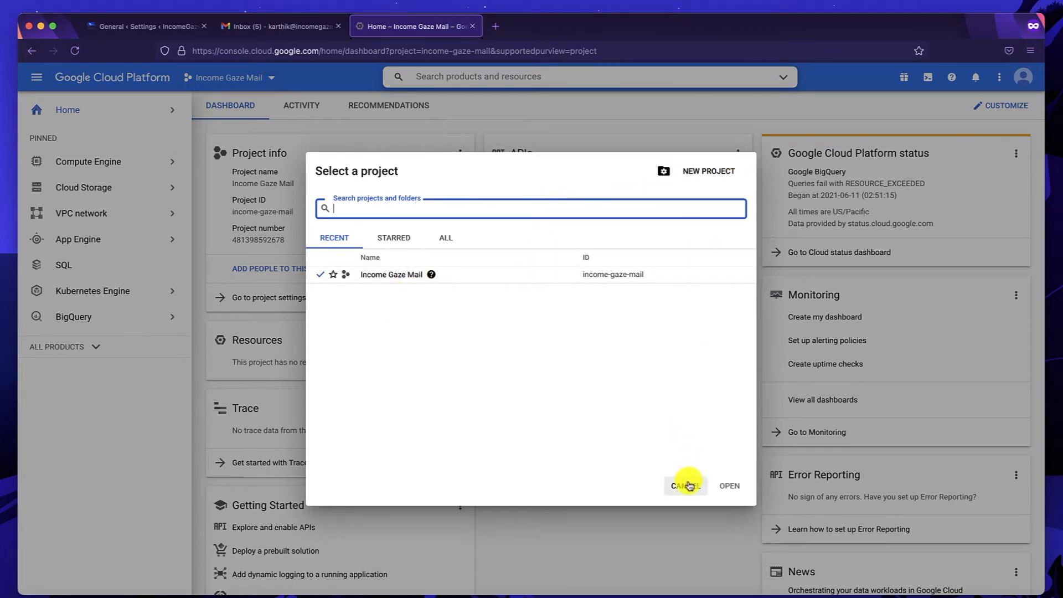
click(368, 275)
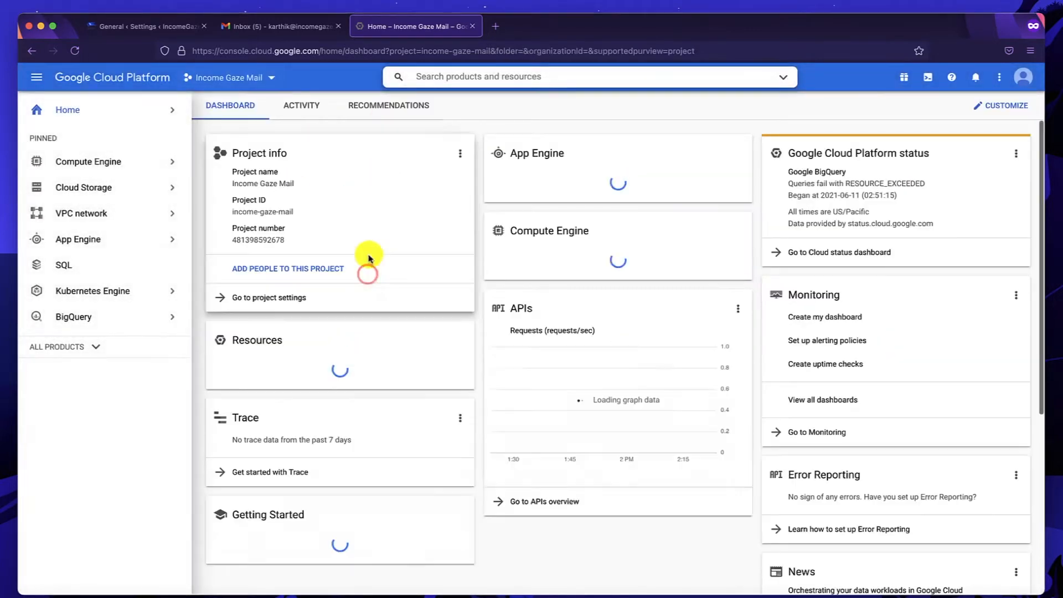
scroll(440, 382, down, 5)
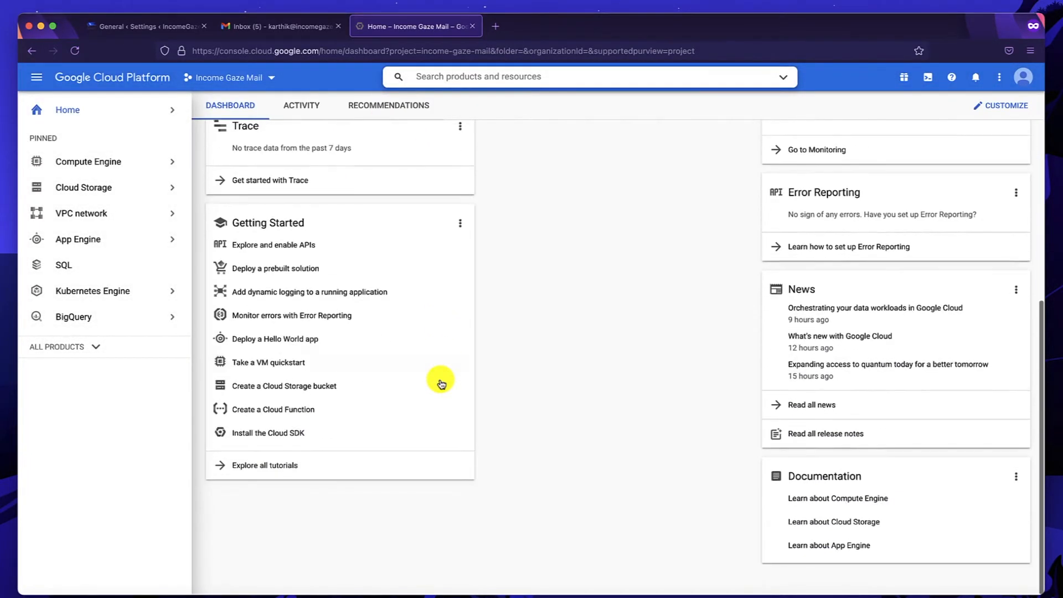
click(280, 255)
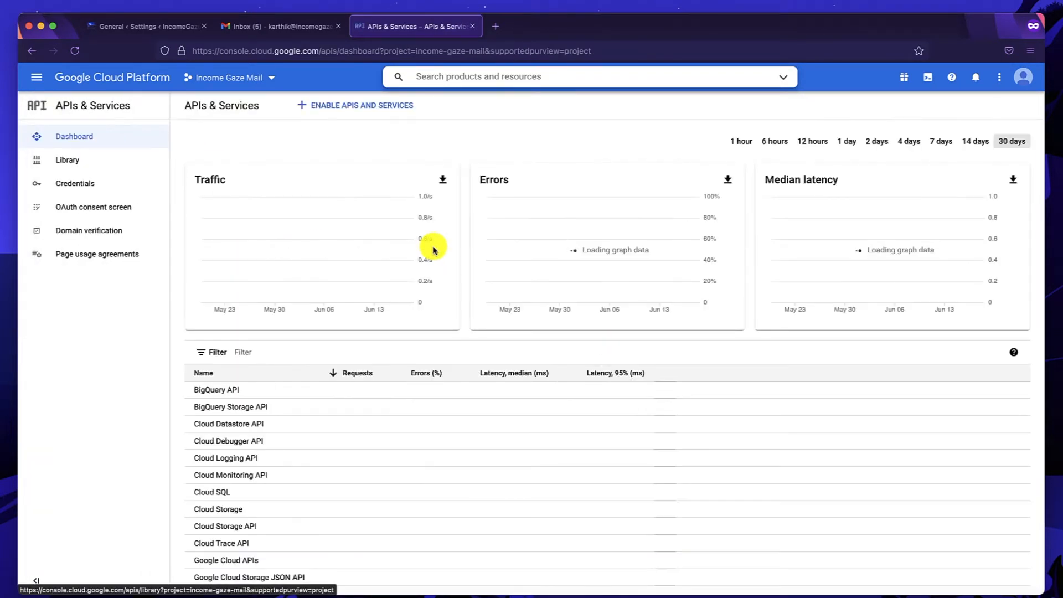
click(333, 111)
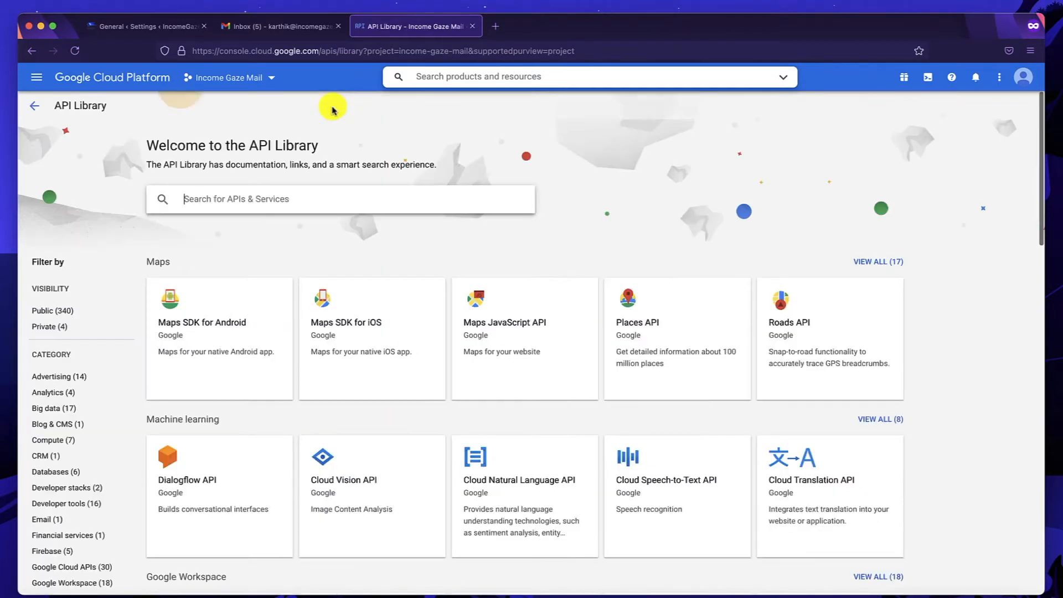
Search the API Library for 'gmail' and enable the Gmail API.
text(gmail)
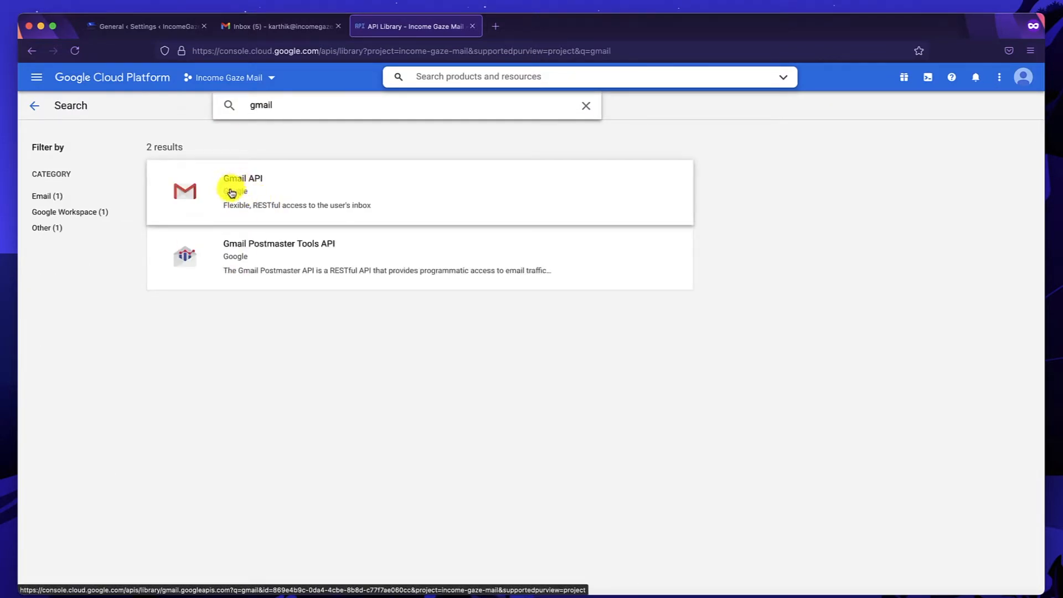
click(259, 191)
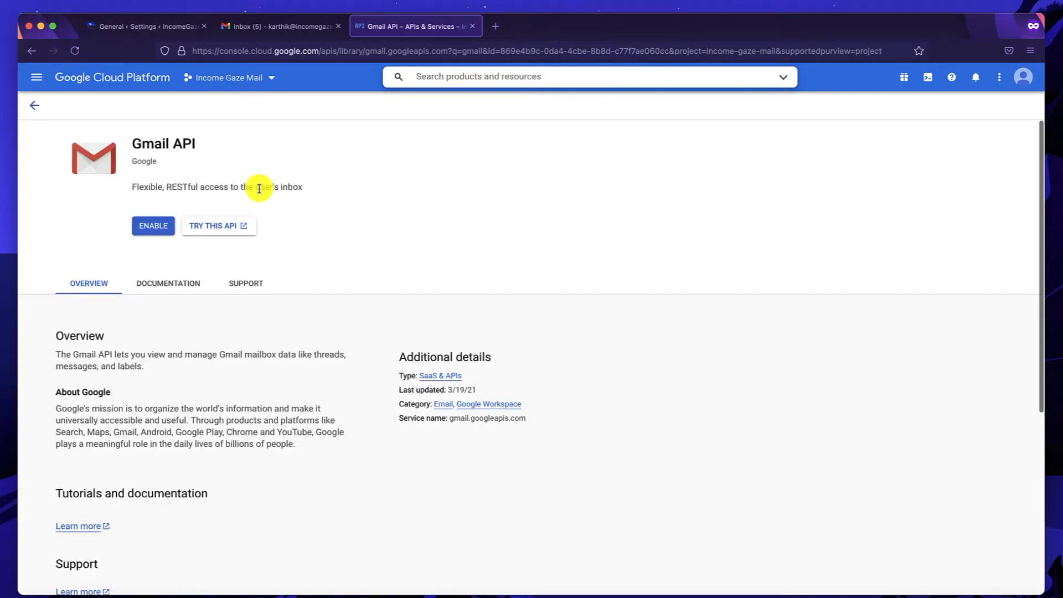
click(153, 226)
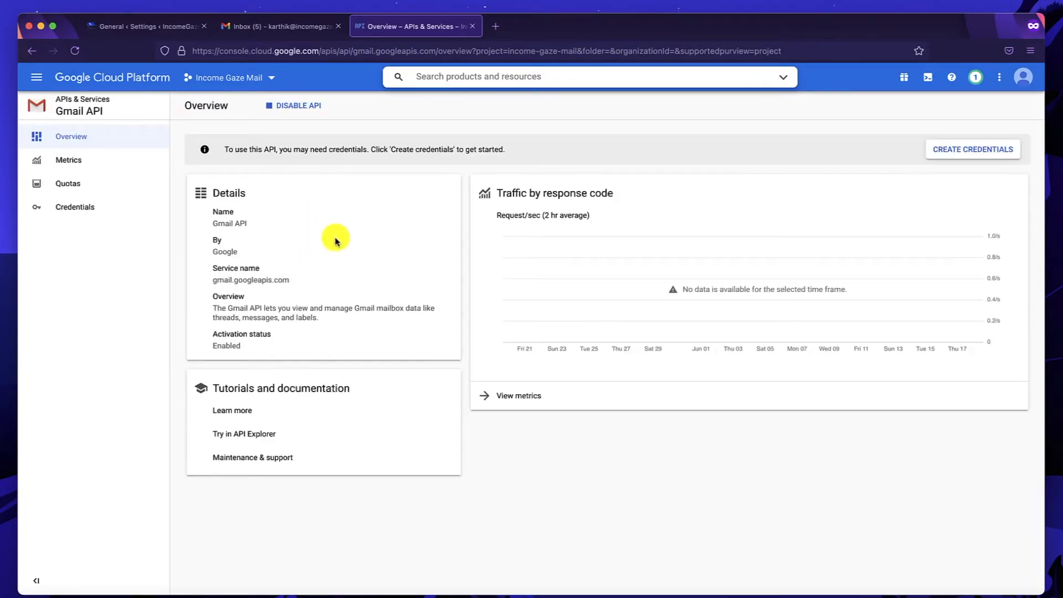
Start new credentials for the Gmail API with access to user data.
click(964, 155)
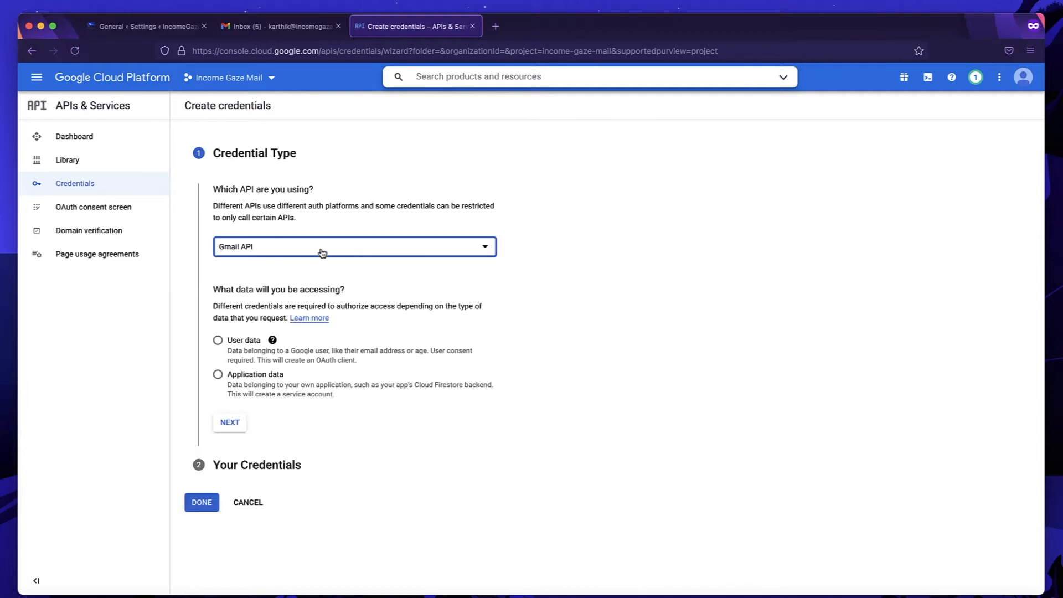
click(327, 250)
click(300, 382)
click(218, 341)
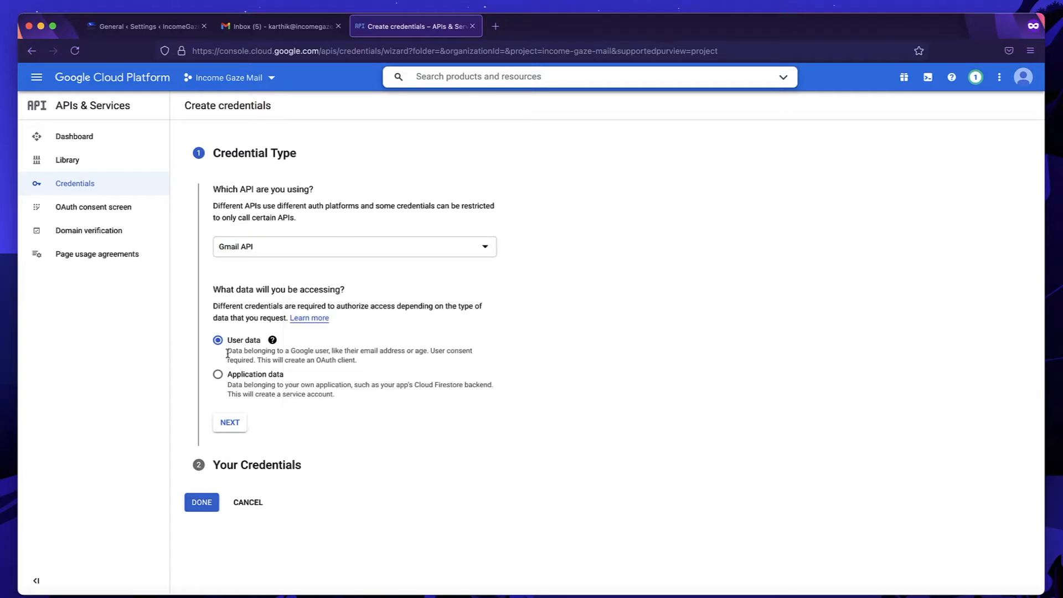
click(233, 422)
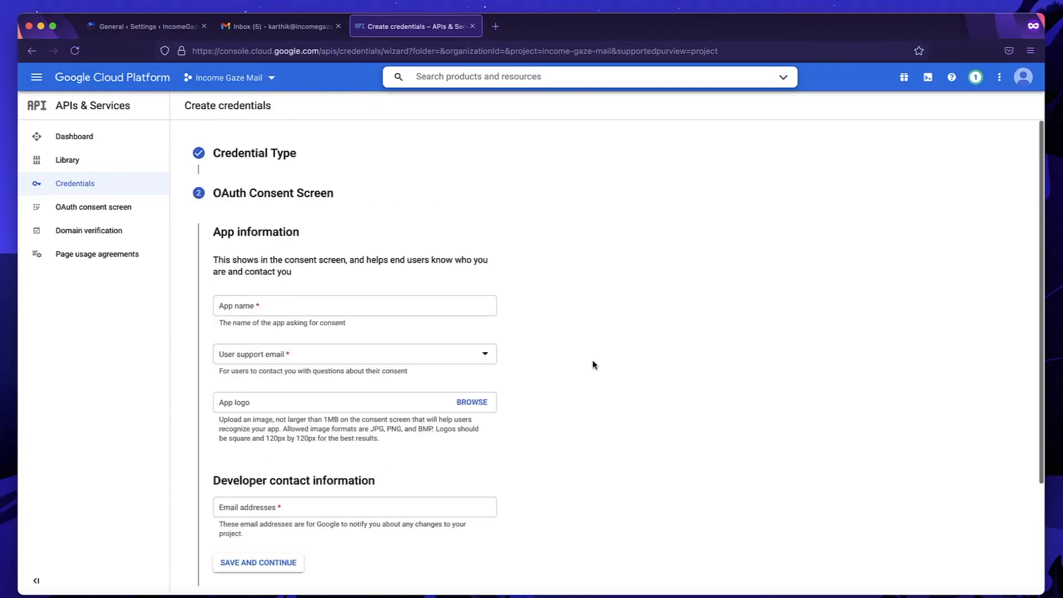
Save the Income Gaze SMTP consent screen with the account's support and developer e-mails, skipping scopes.
click(283, 298)
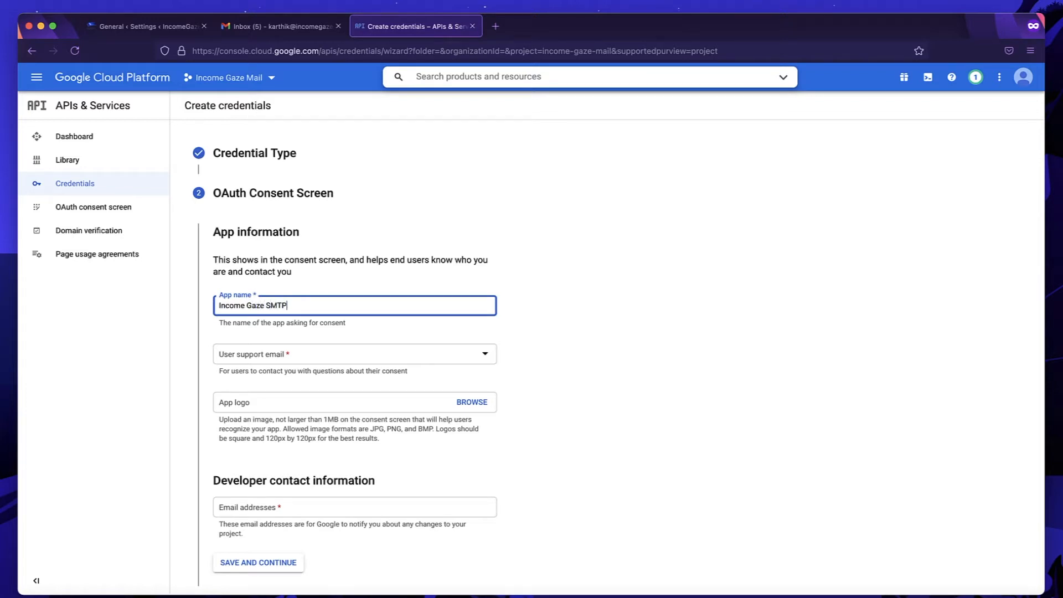
click(300, 355)
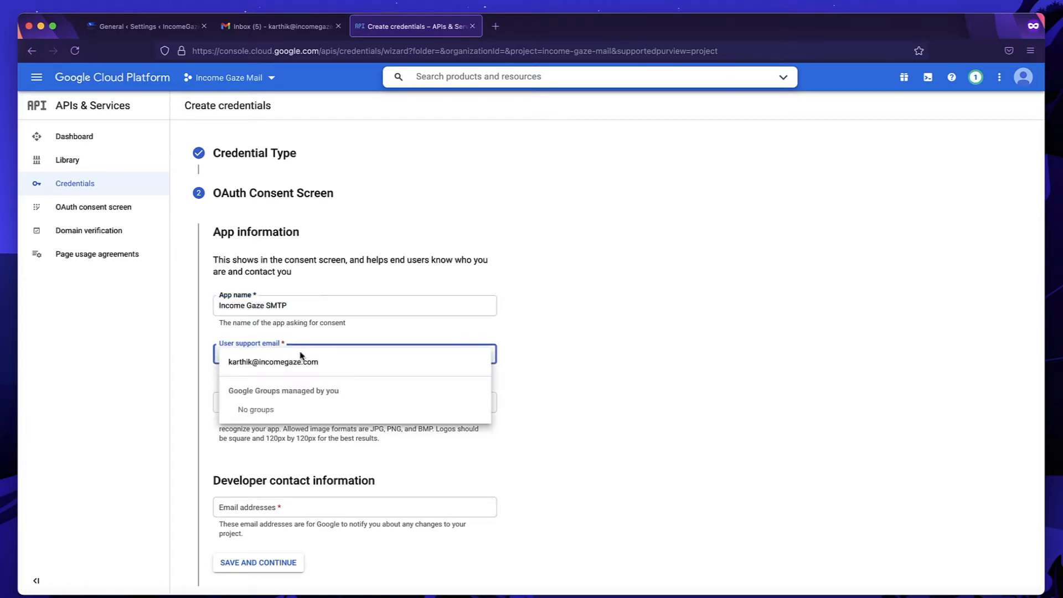
click(296, 367)
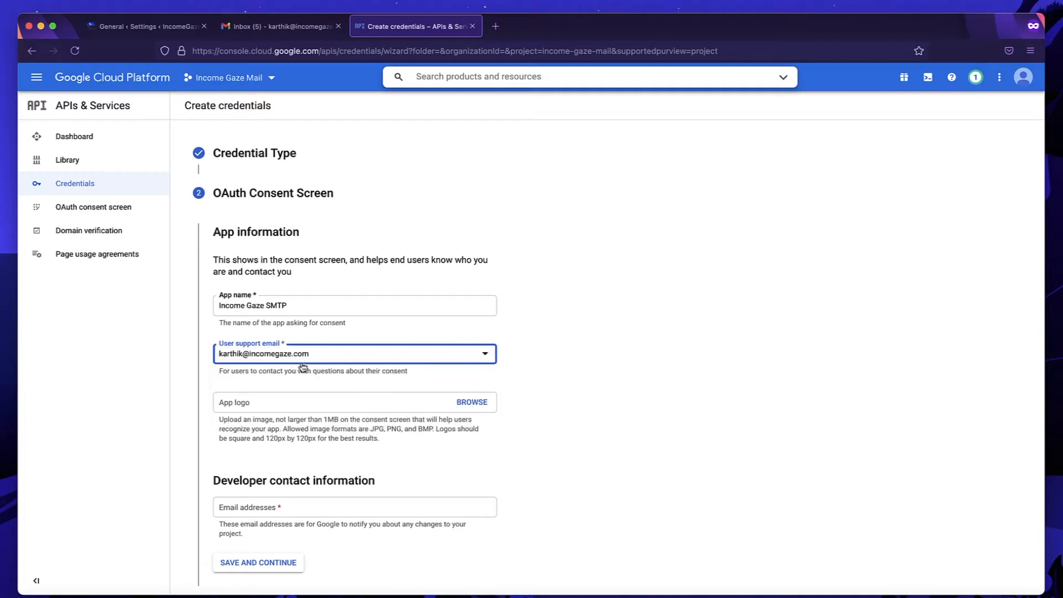
scroll(350, 409, down, 3)
scroll(350, 410, down, 1)
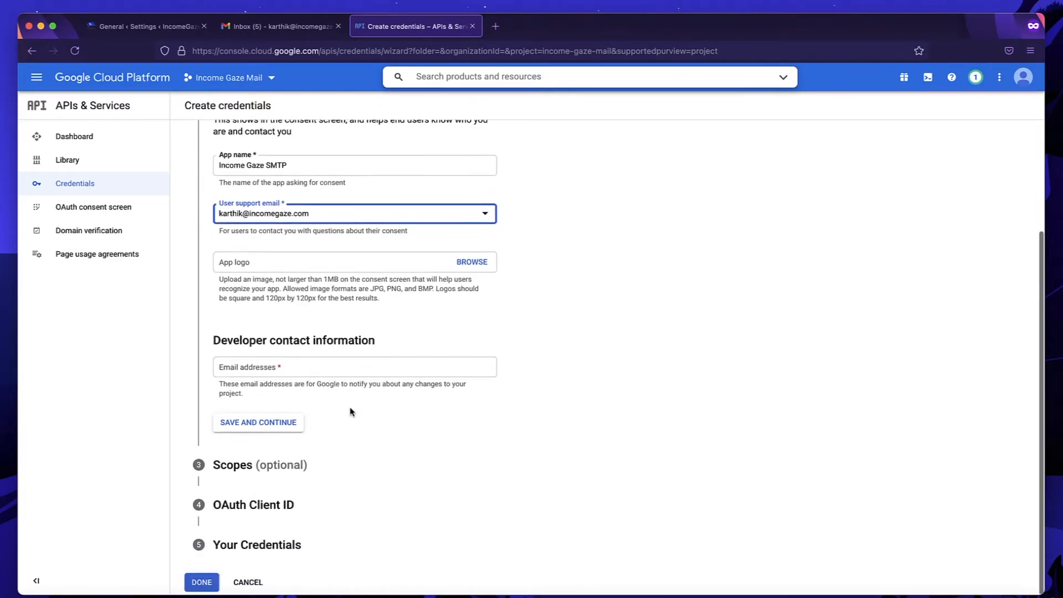
click(271, 371)
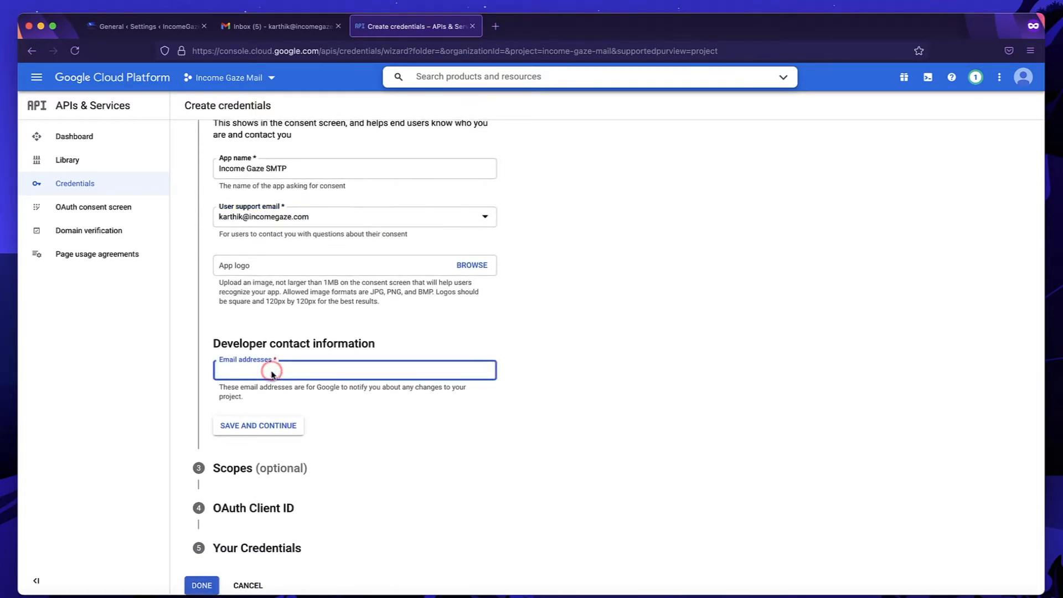
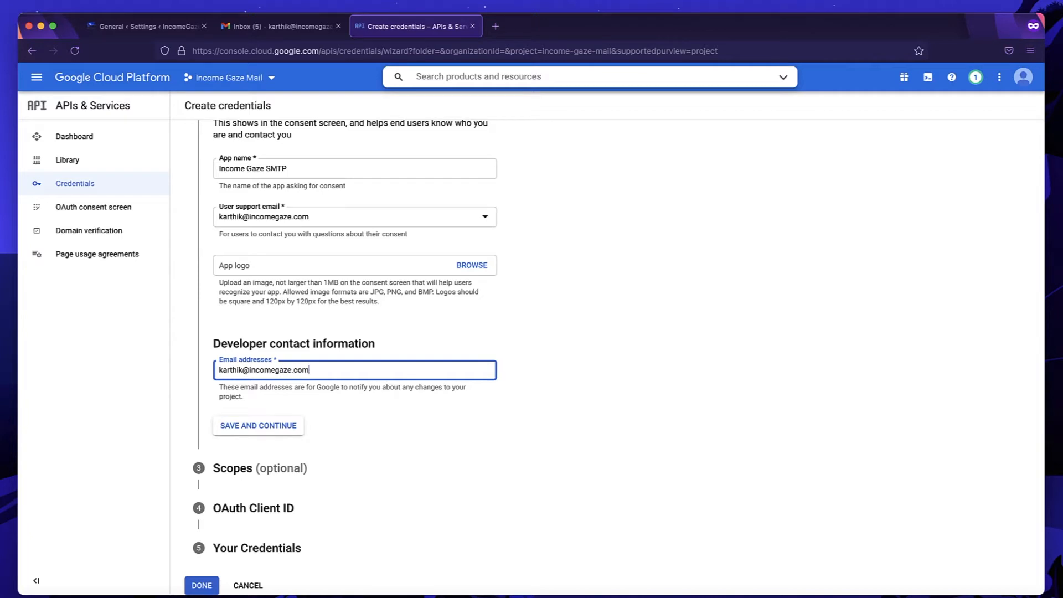
click(258, 425)
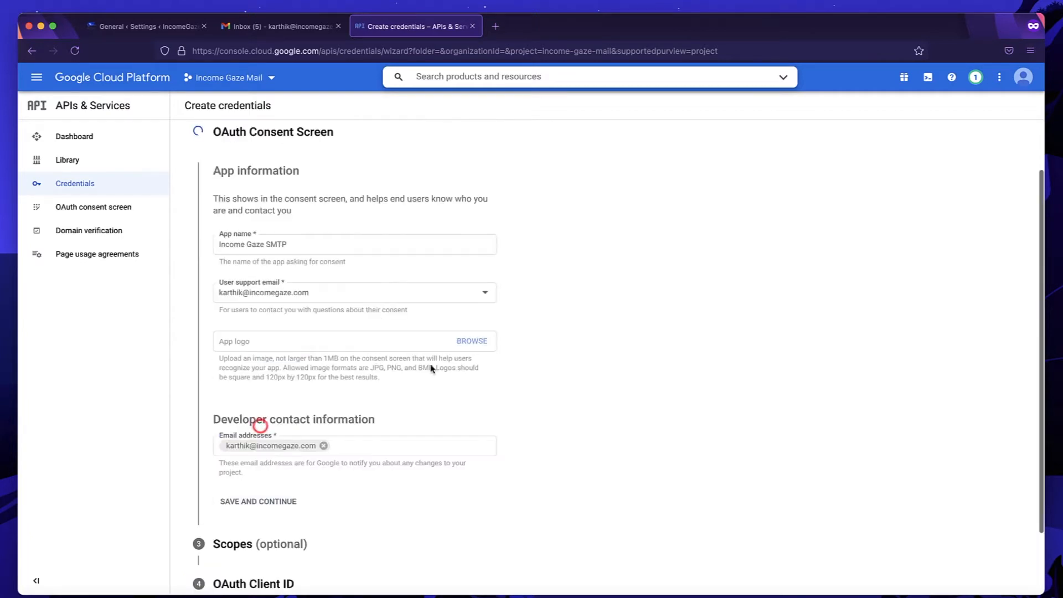
scroll(415, 415, down, 5)
click(271, 468)
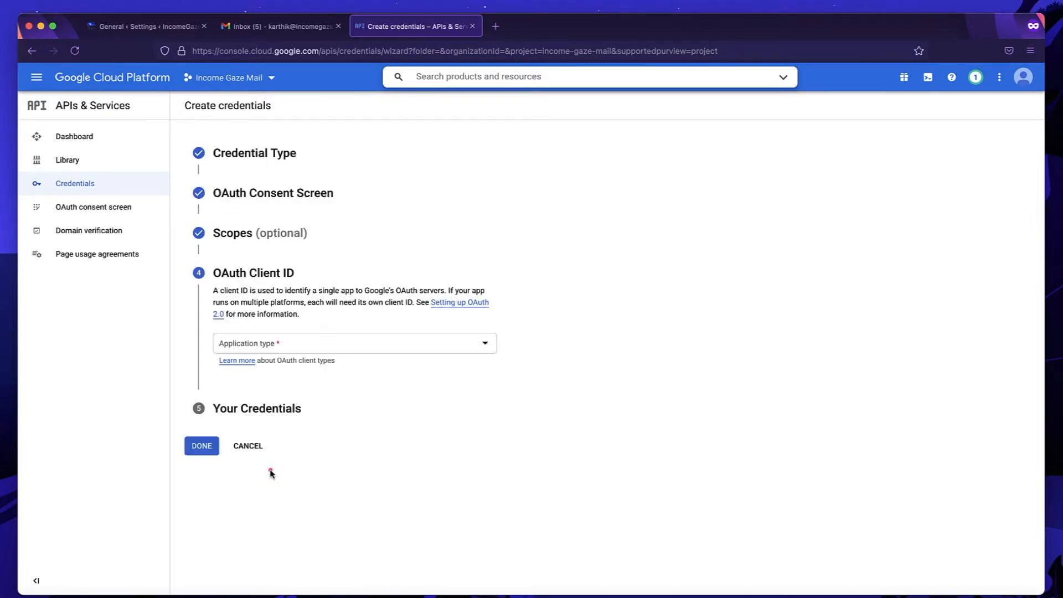
Make the OAuth client a Web application named 'Income gaze Website'.
click(347, 348)
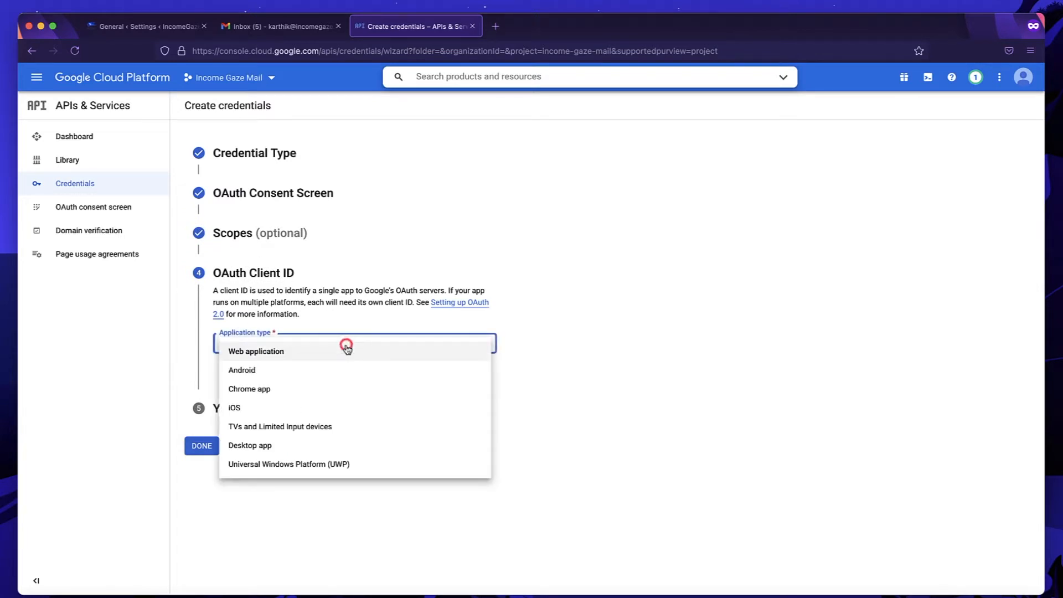
click(316, 357)
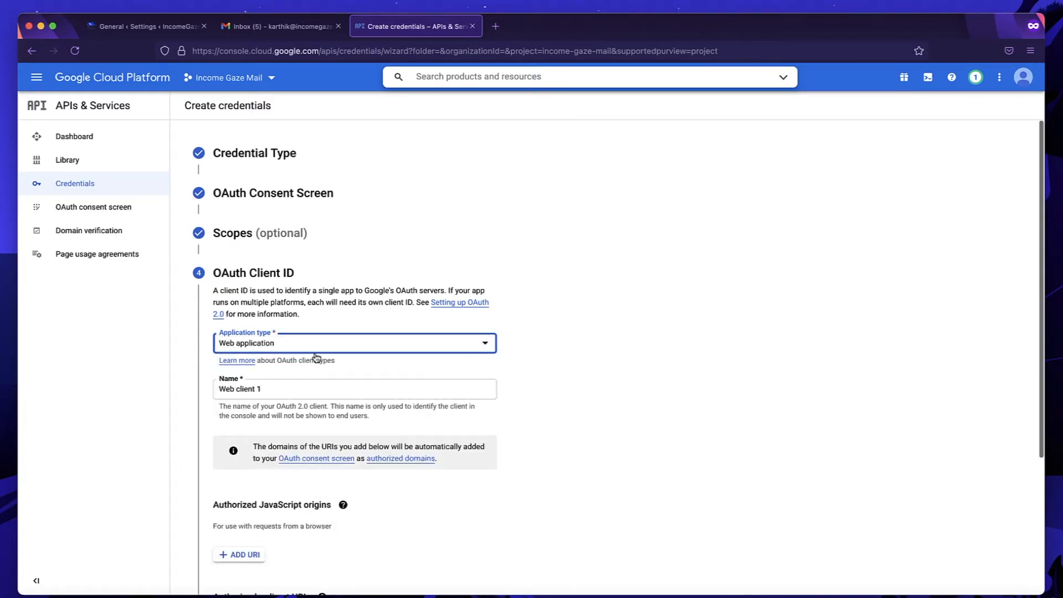
triple_click(280, 393)
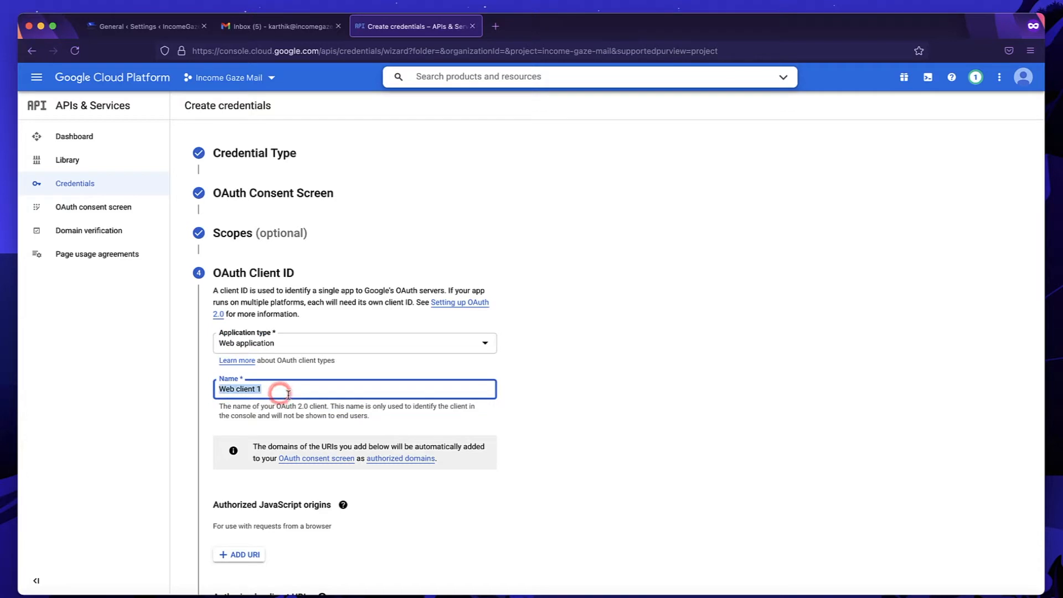
text(Income gaze Web)
key(BackSpace)
text(ebsite)
scroll(355, 387, down, 3)
click(232, 380)
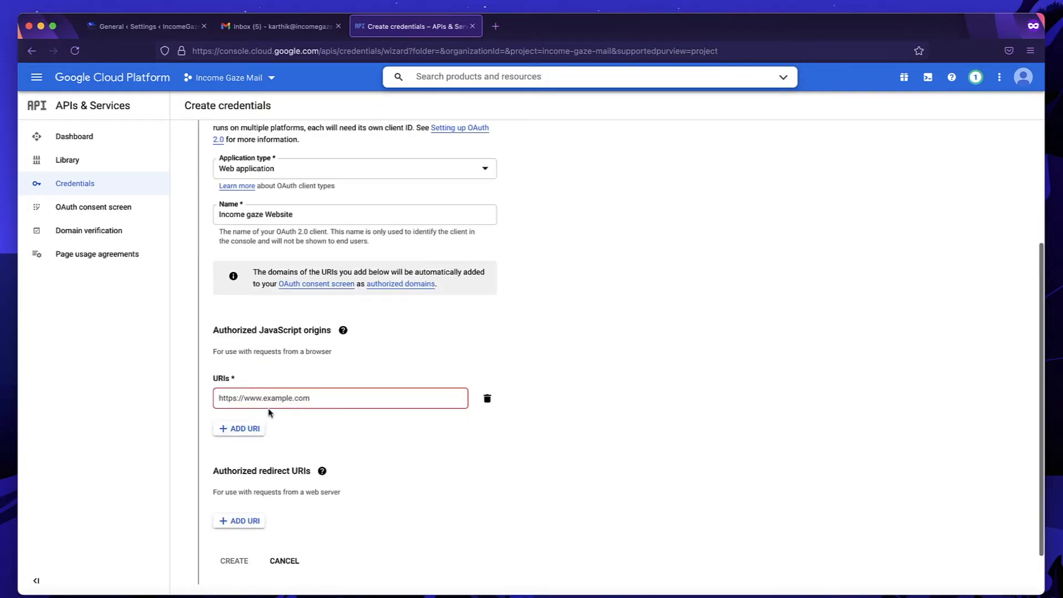
click(260, 396)
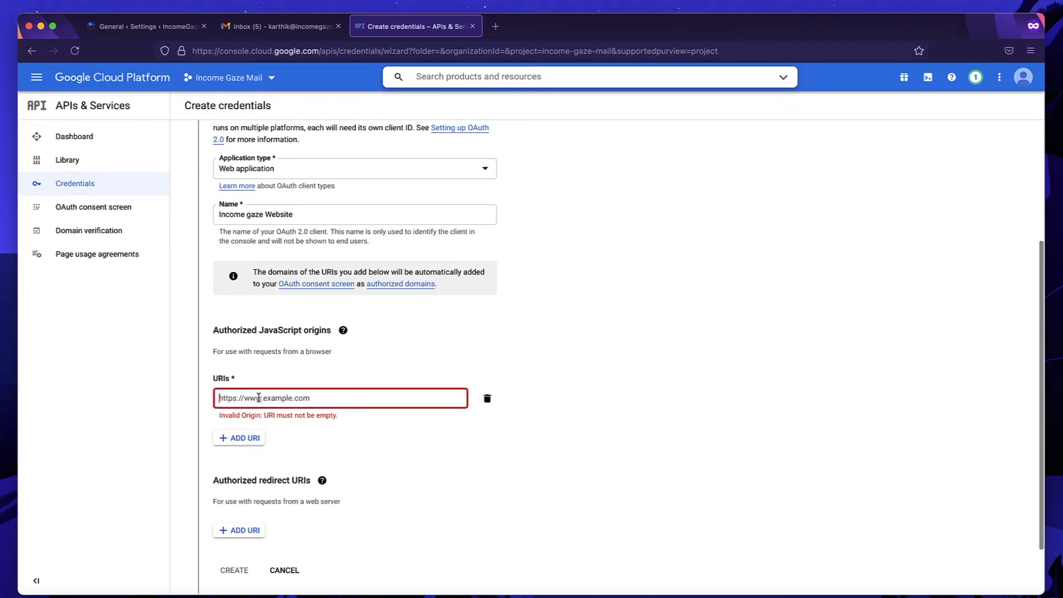
text(j)
key(BackSpace)
text(h)
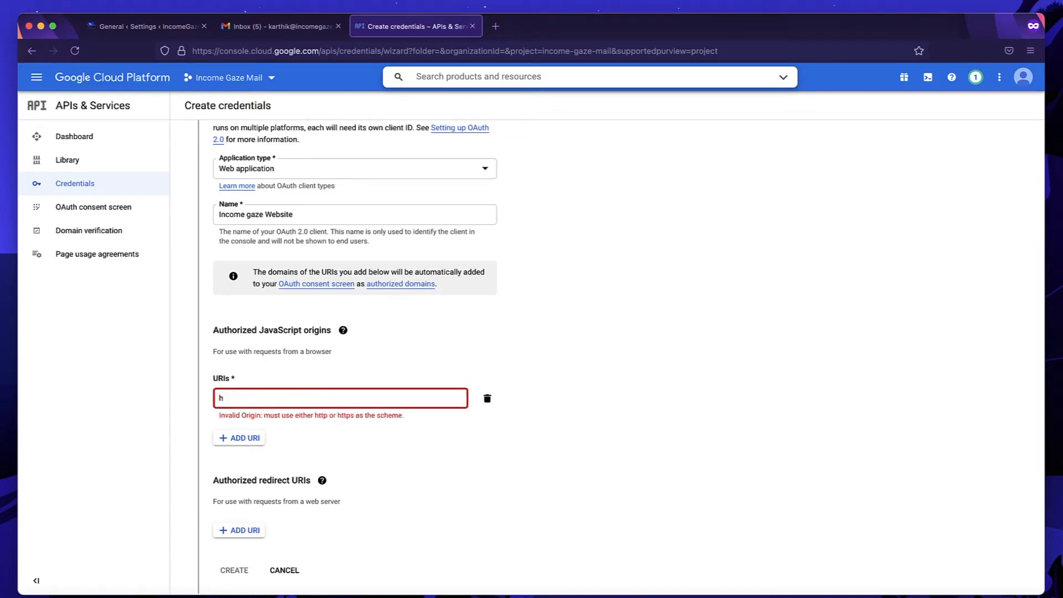
text(ttps:)
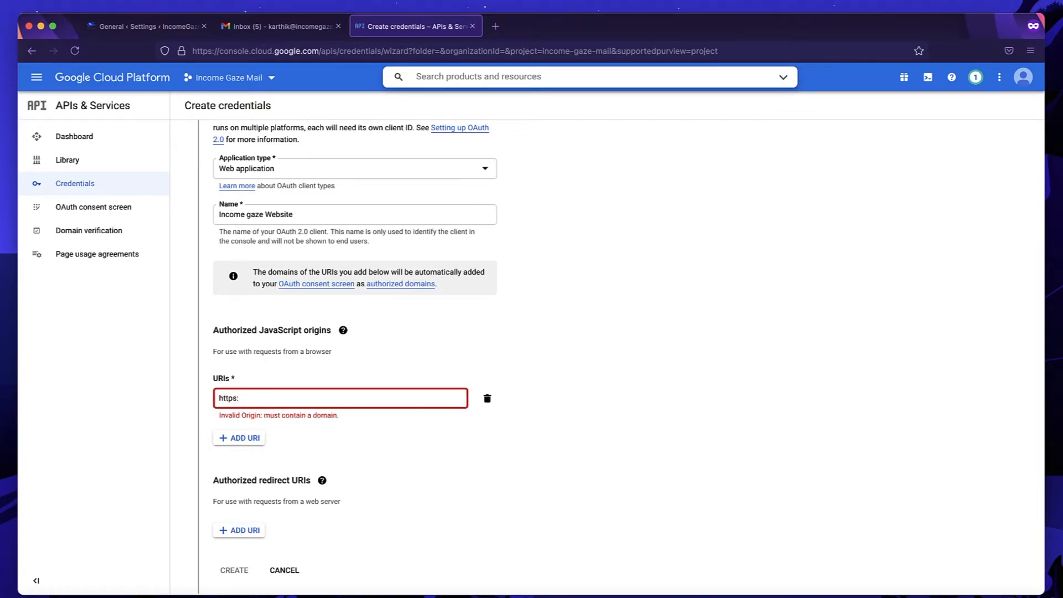
text(//inco)
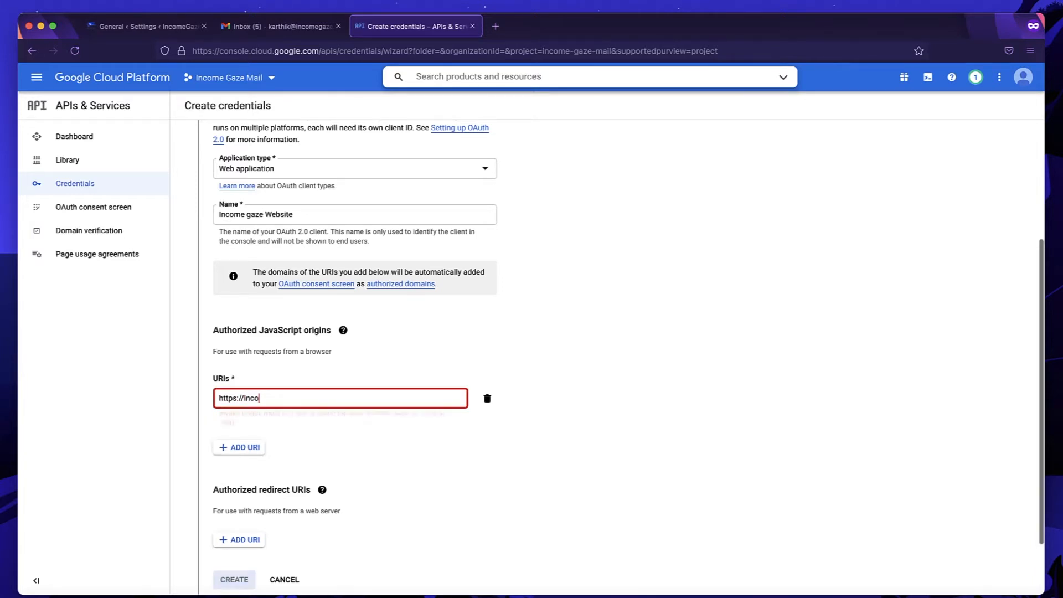
text(megaze)
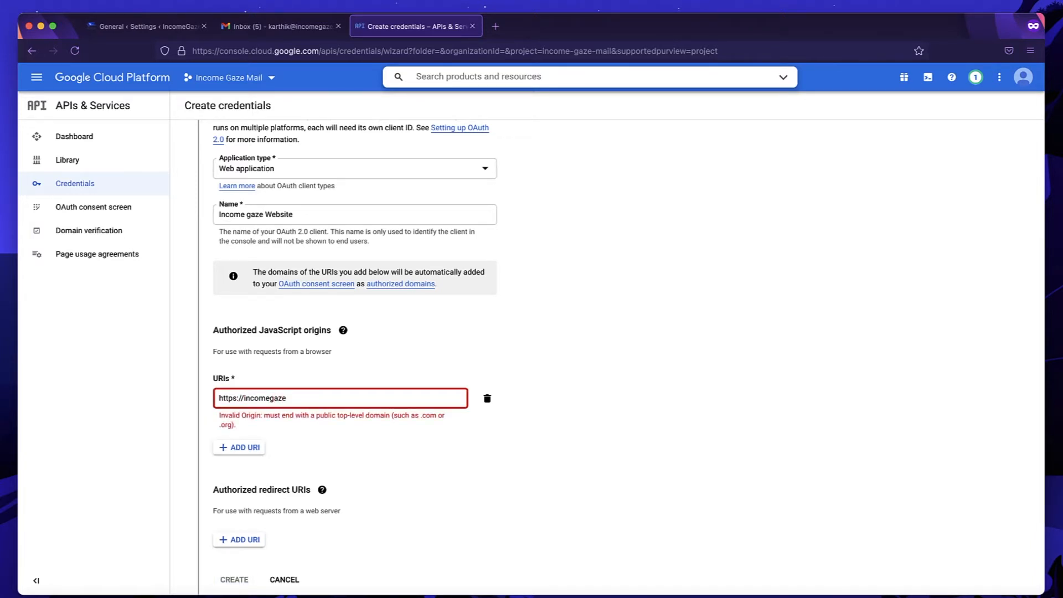
text(.com)
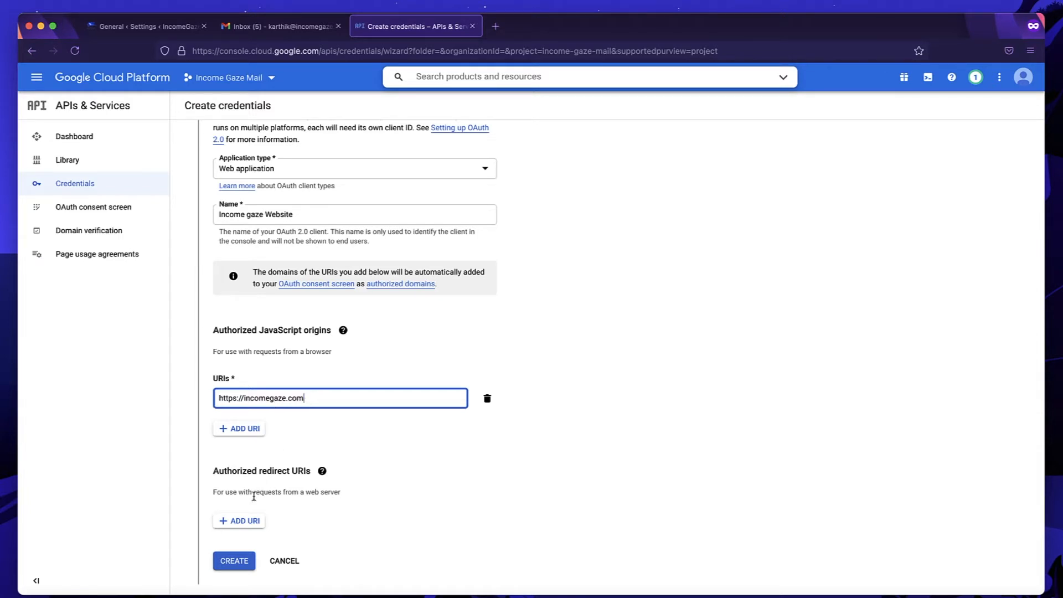
scroll(258, 487, down, 2)
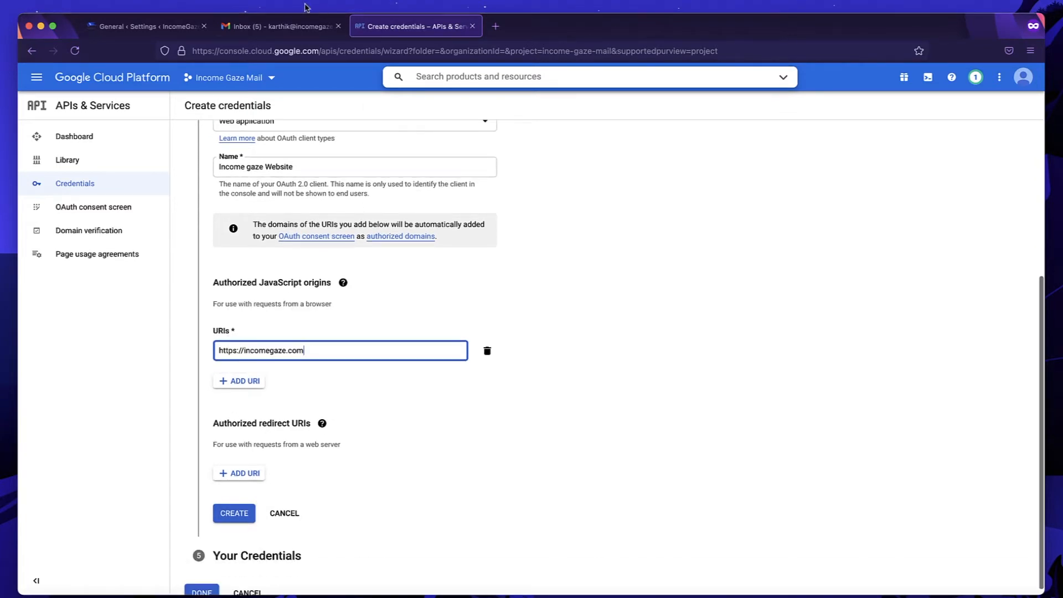
click(95, 29)
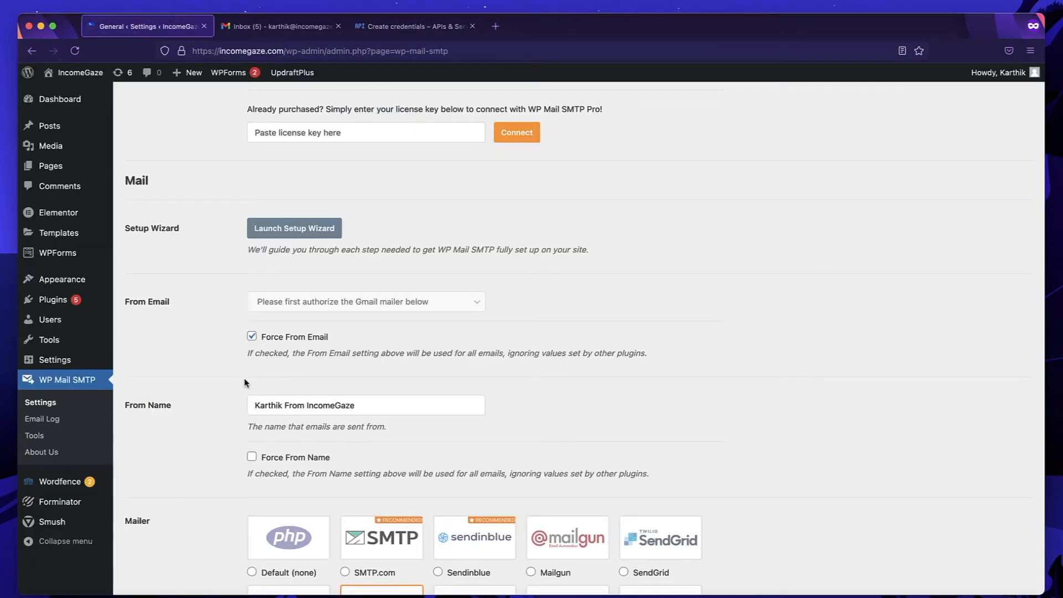
scroll(246, 382, down, 15)
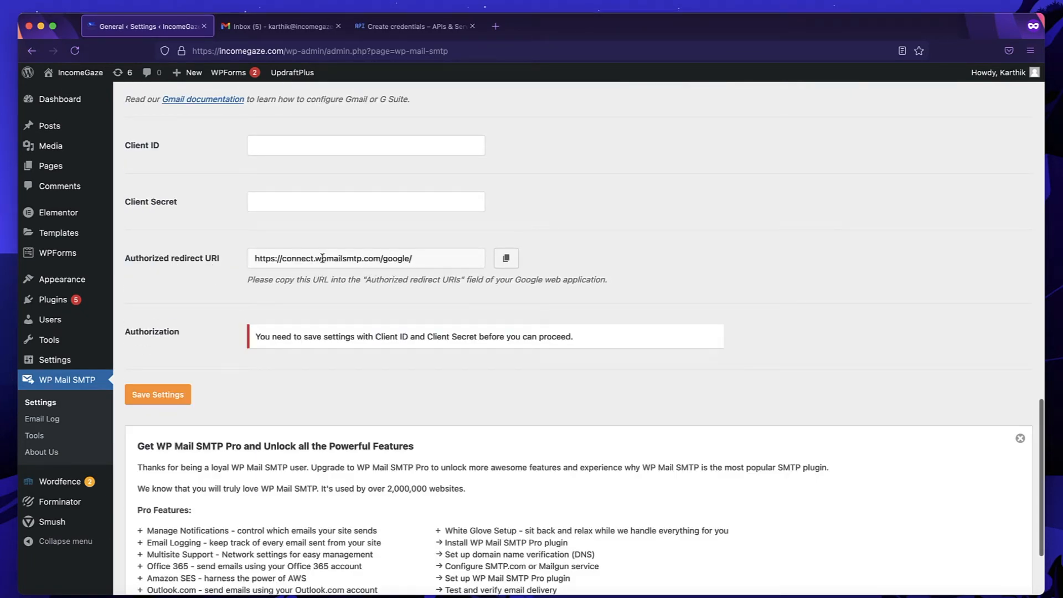
click(505, 259)
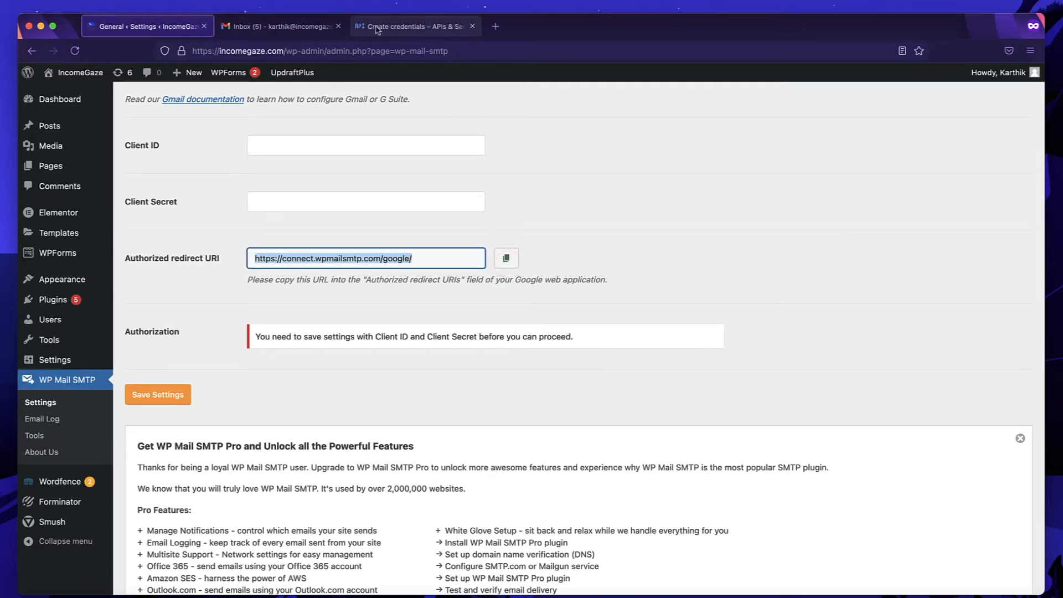
click(401, 26)
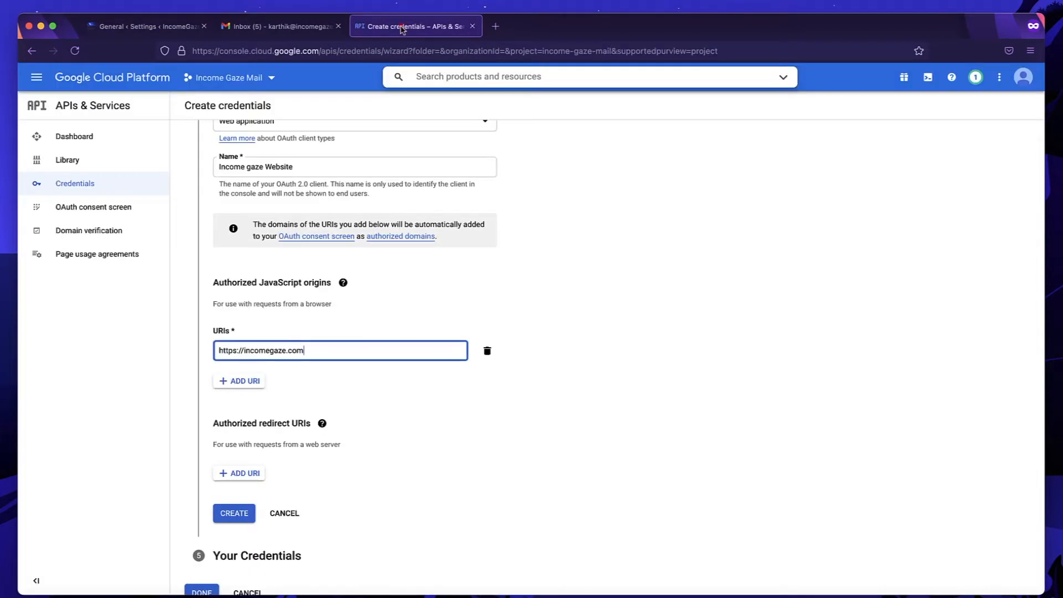
click(240, 473)
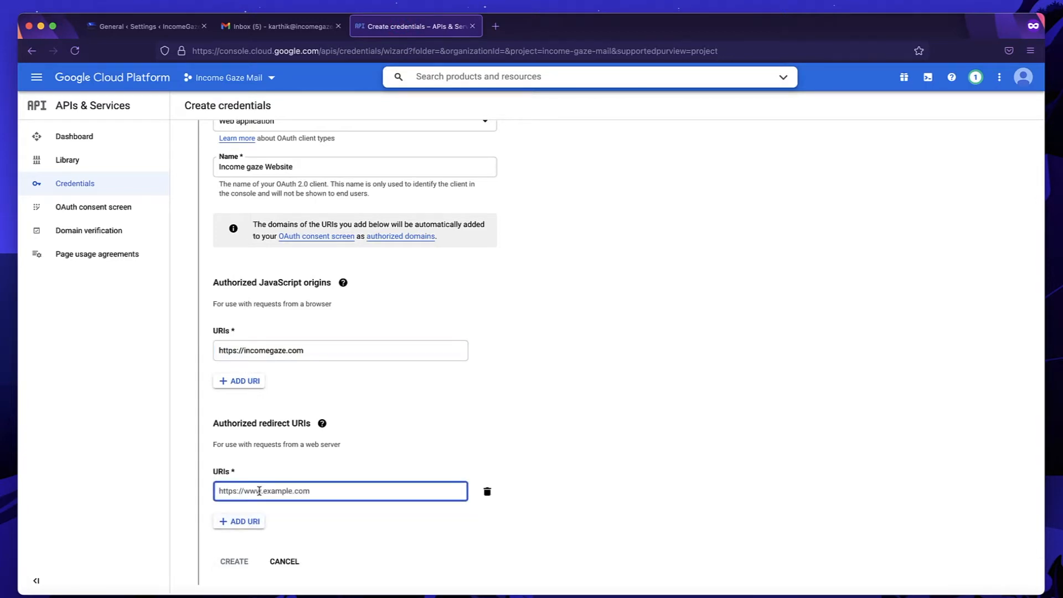
key(super+v)
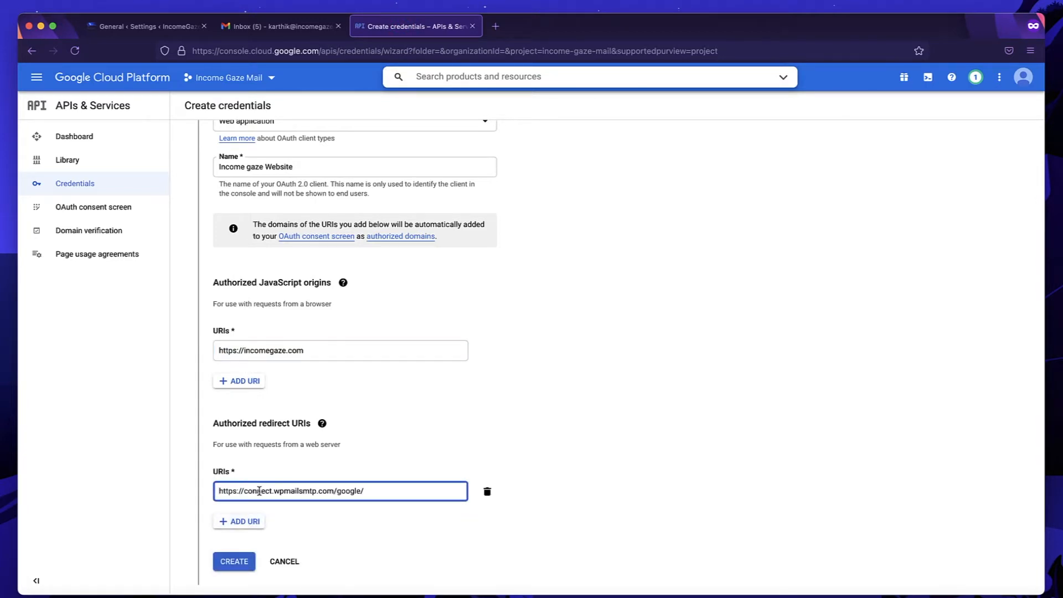
scroll(258, 490, down, 1)
click(231, 504)
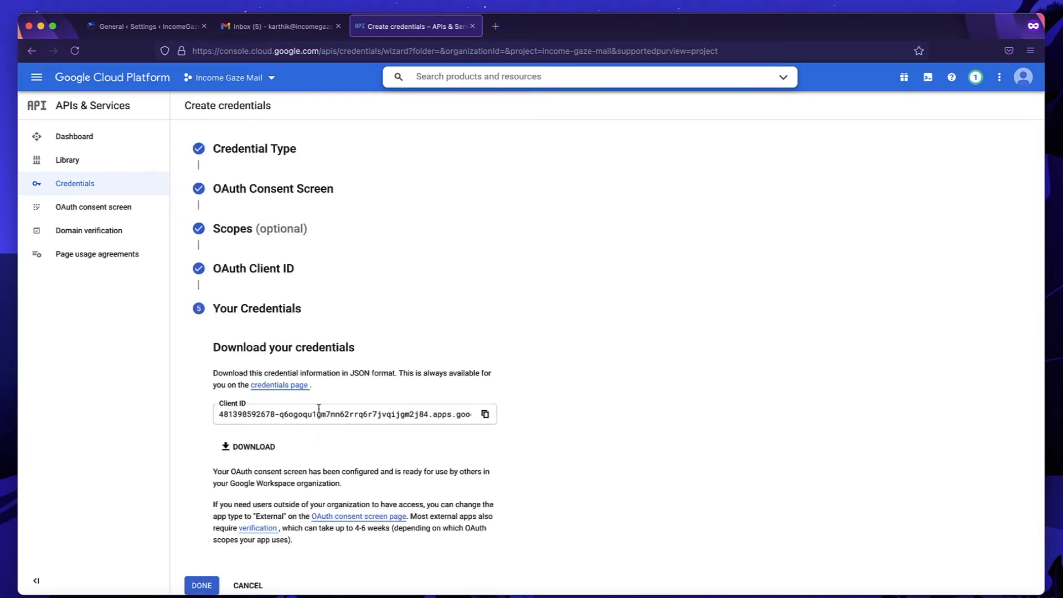
click(485, 415)
Paste the Google Client ID into WP Mail SMTP's Client ID field, then finish the Cloud wizard with DONE.
click(159, 31)
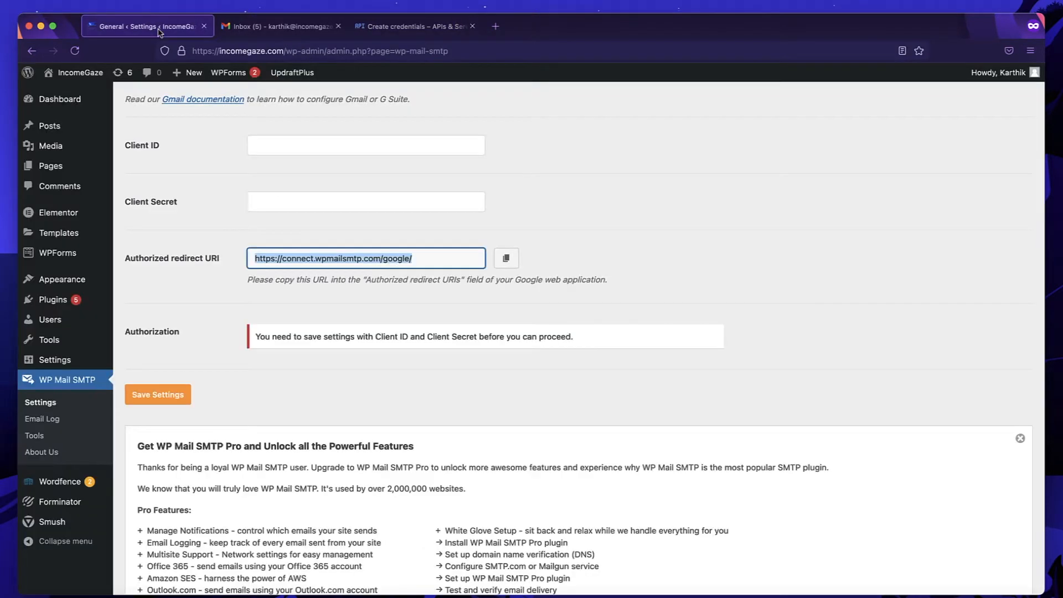
click(297, 142)
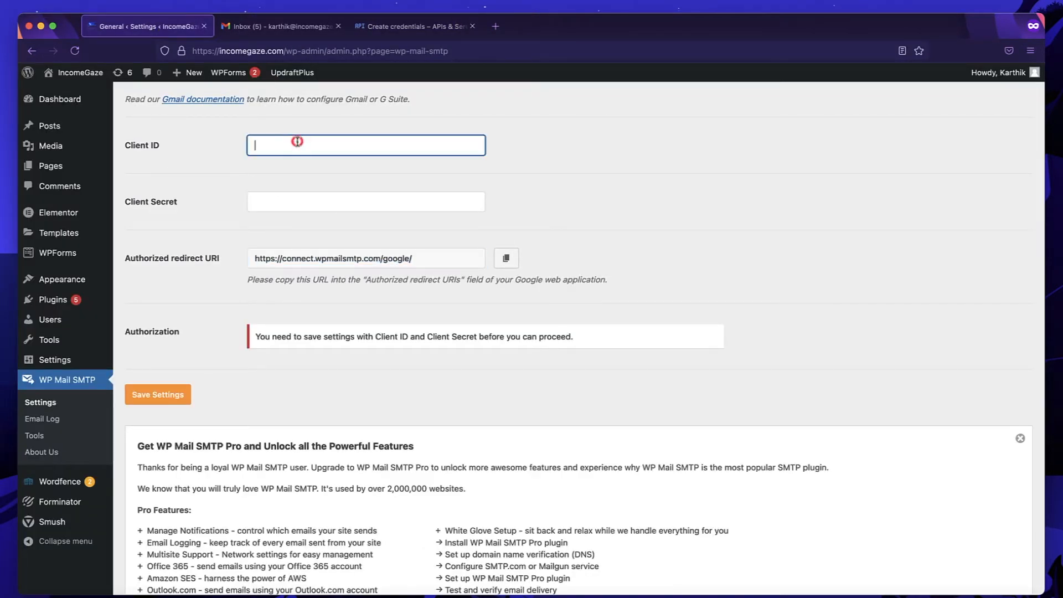
key(super+v)
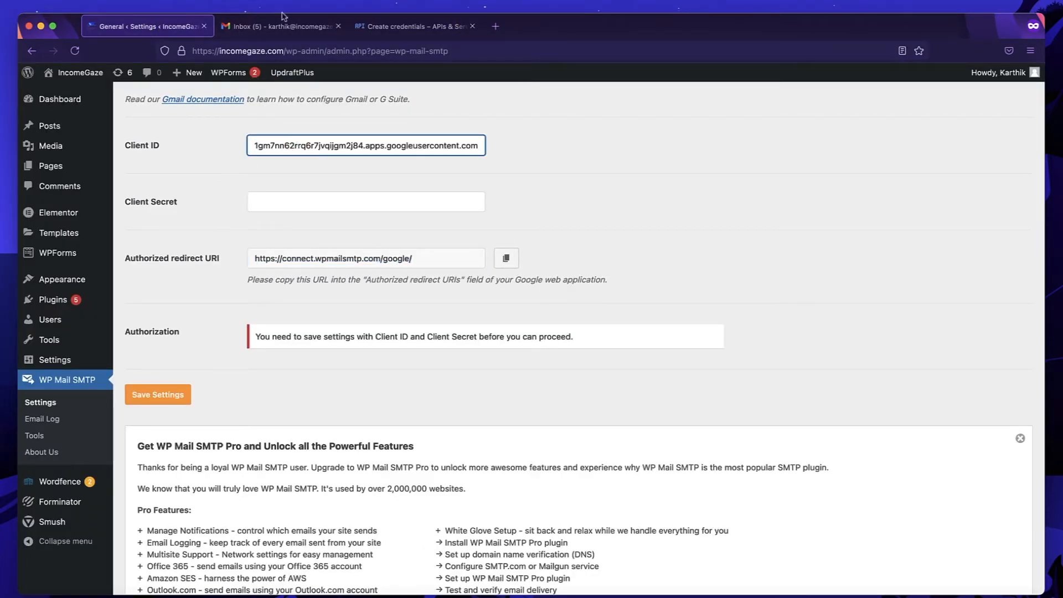
click(382, 24)
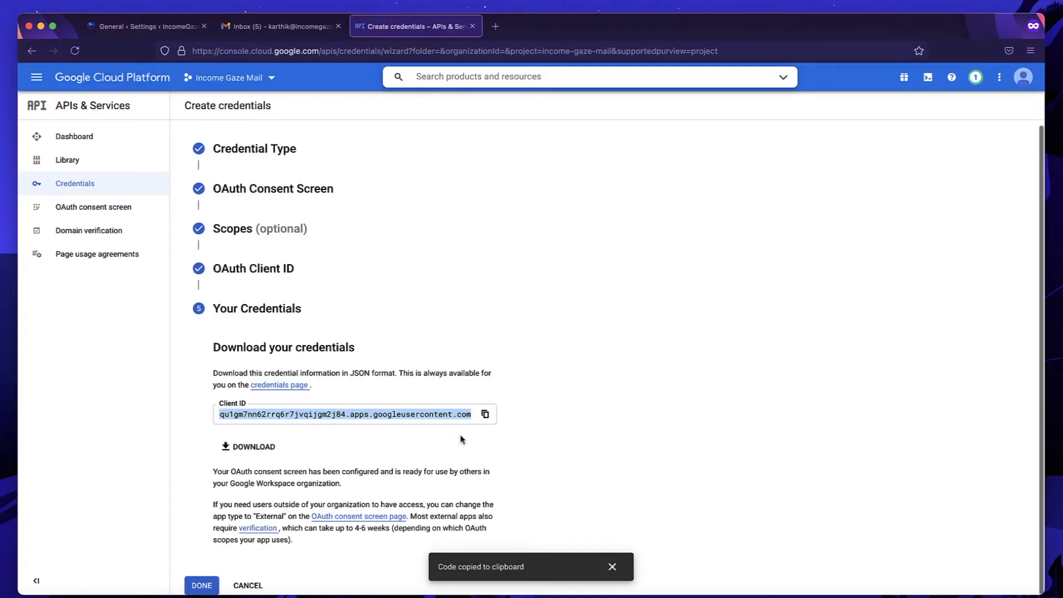
click(550, 444)
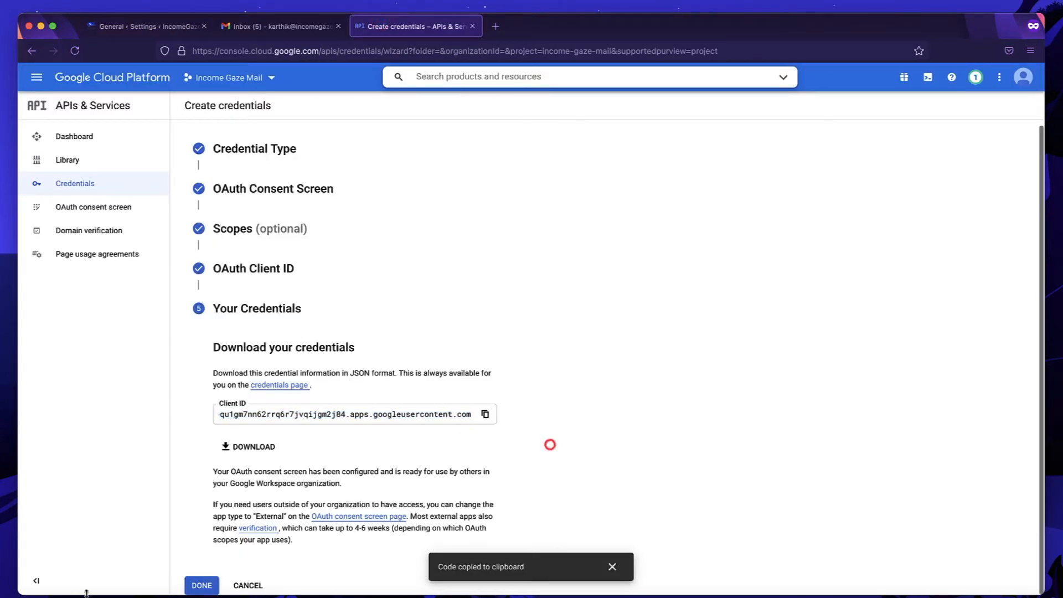
click(204, 584)
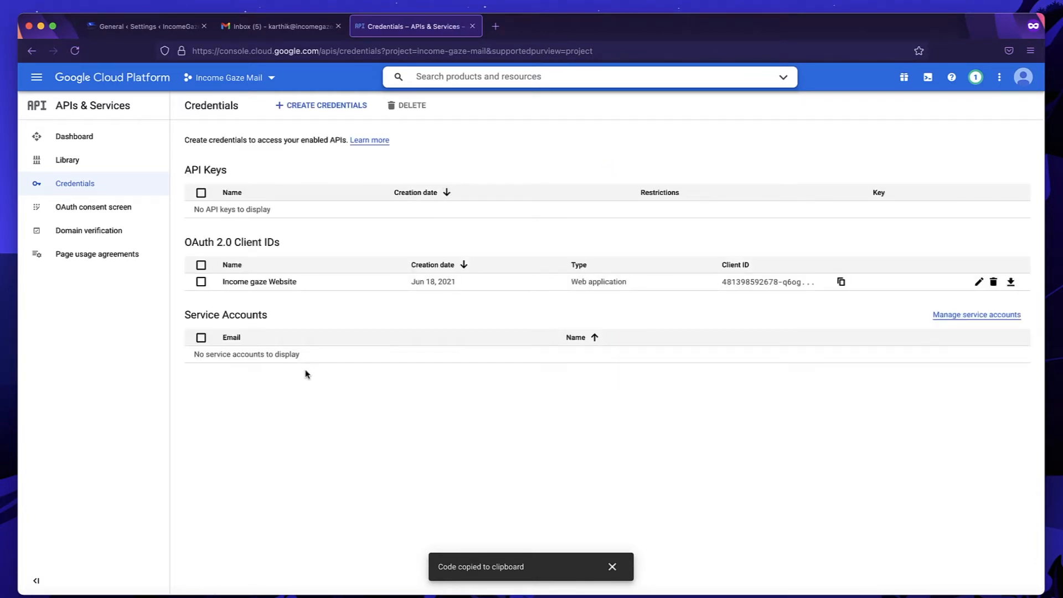
Open the Income gaze Website OAuth client and copy its Client secret.
click(259, 283)
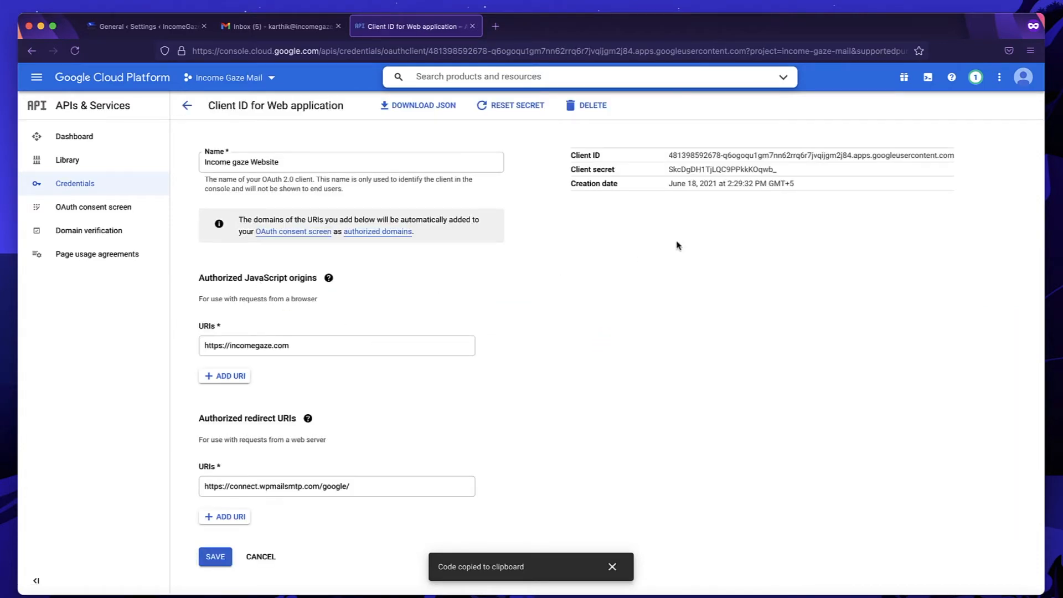
double_click(703, 168)
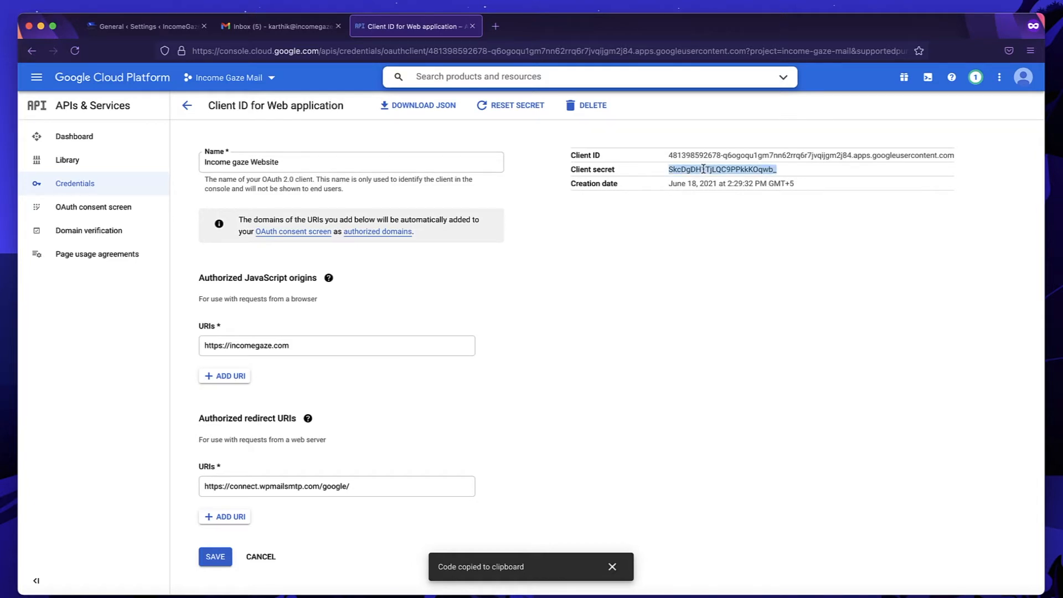
double_click(703, 155)
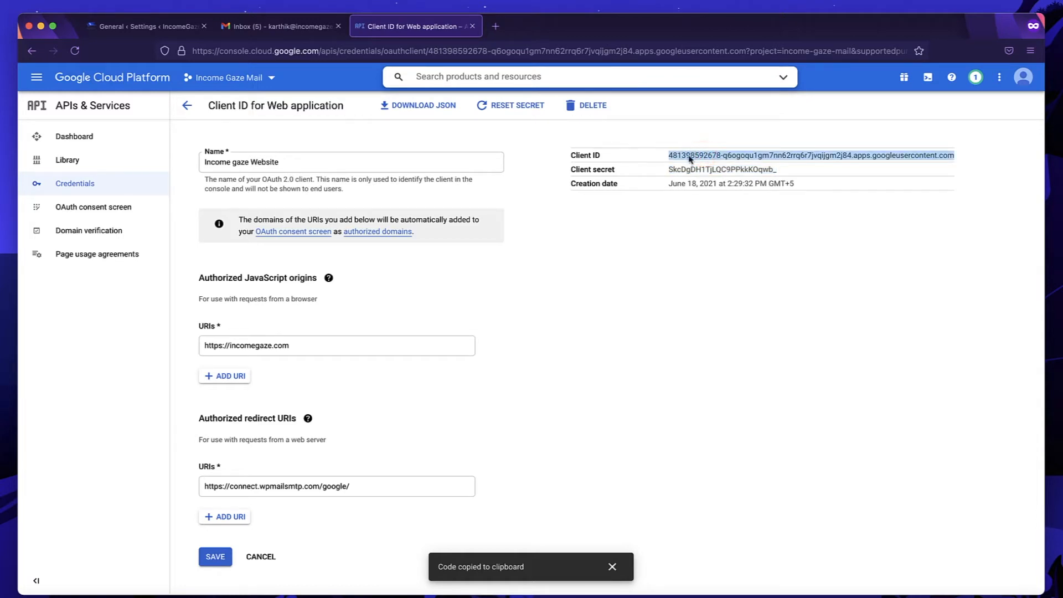
double_click(691, 169)
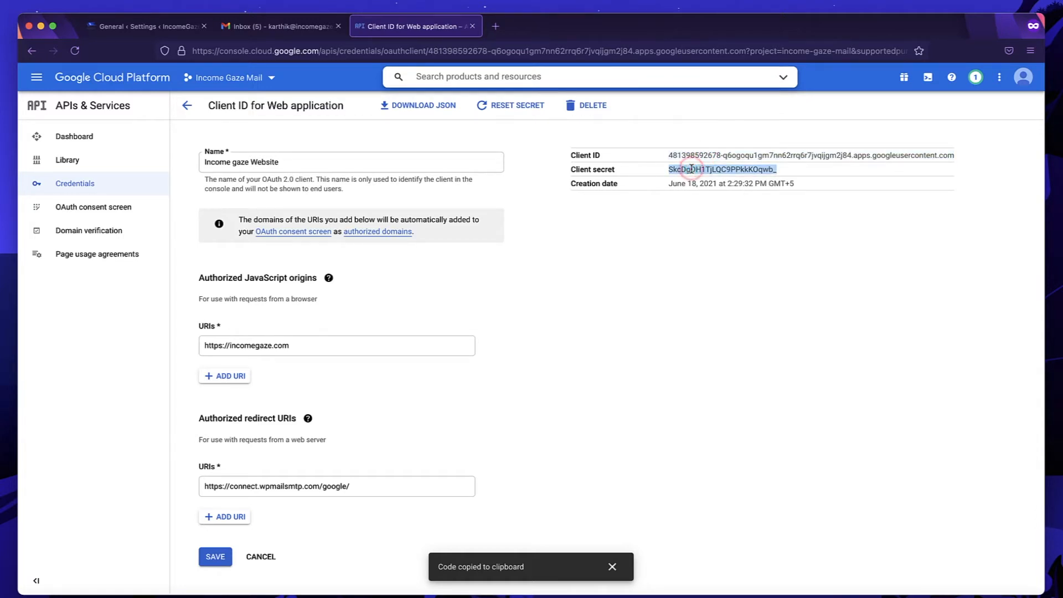
click(151, 31)
Paste the Client Secret, save the Gmail mailer settings, and start the Google account authorization.
click(298, 200)
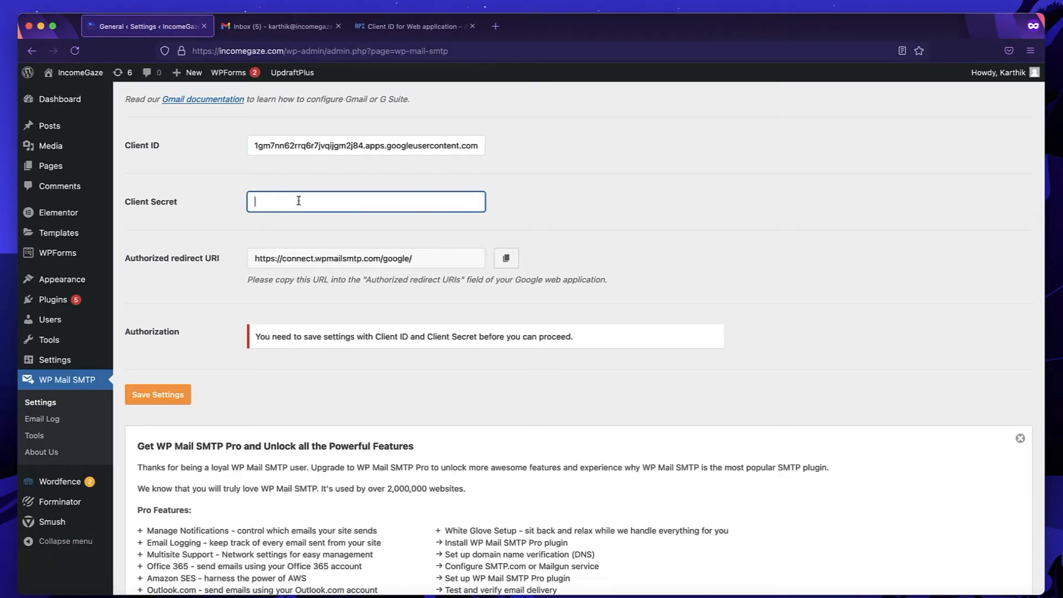
key(super+v)
click(173, 395)
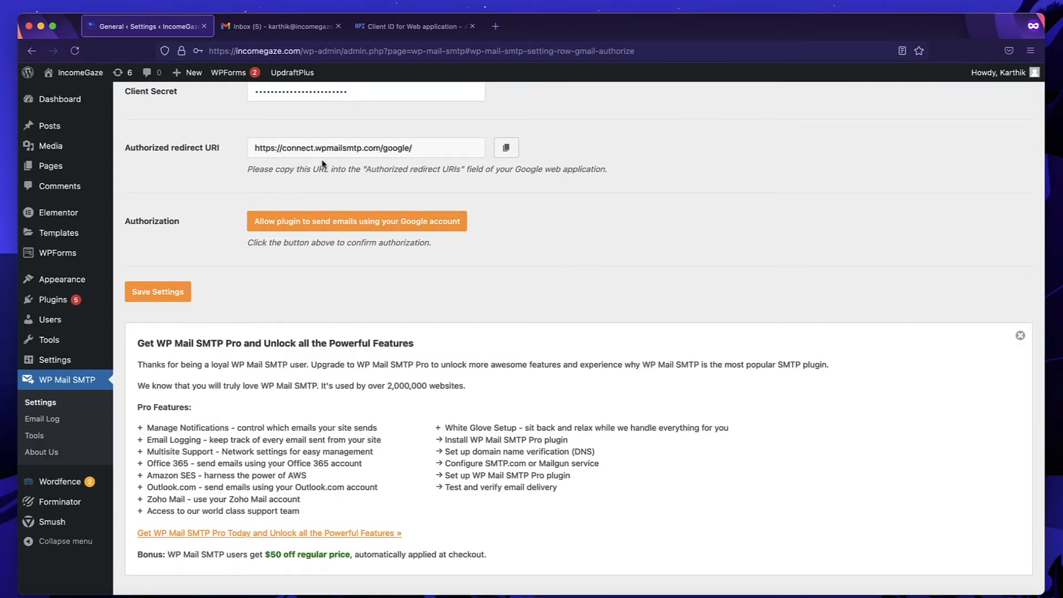
click(290, 221)
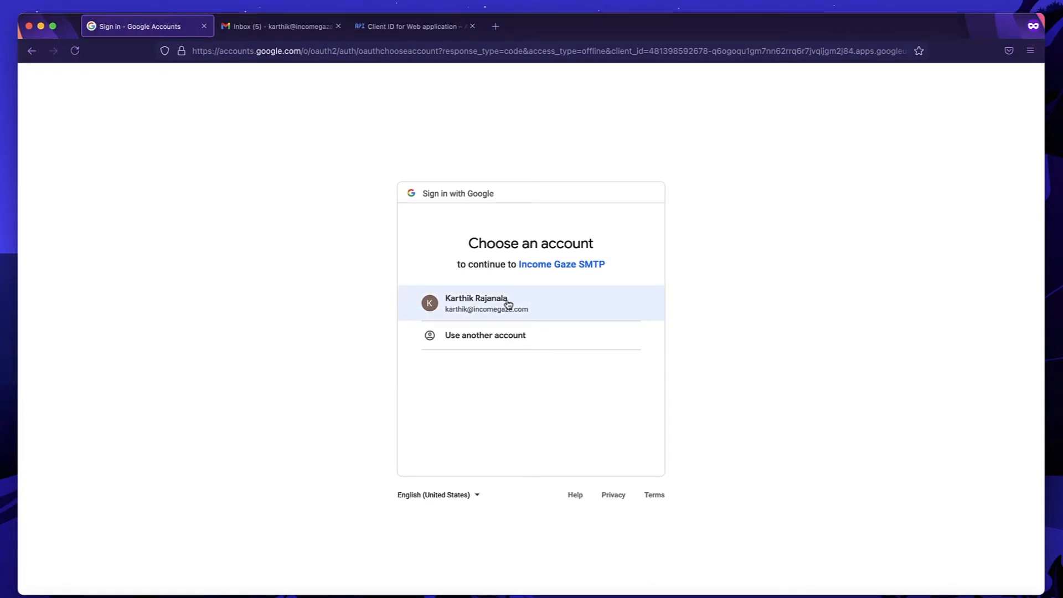
Pick the Google account and allow Income Gaze SMTP access to Gmail.
click(508, 304)
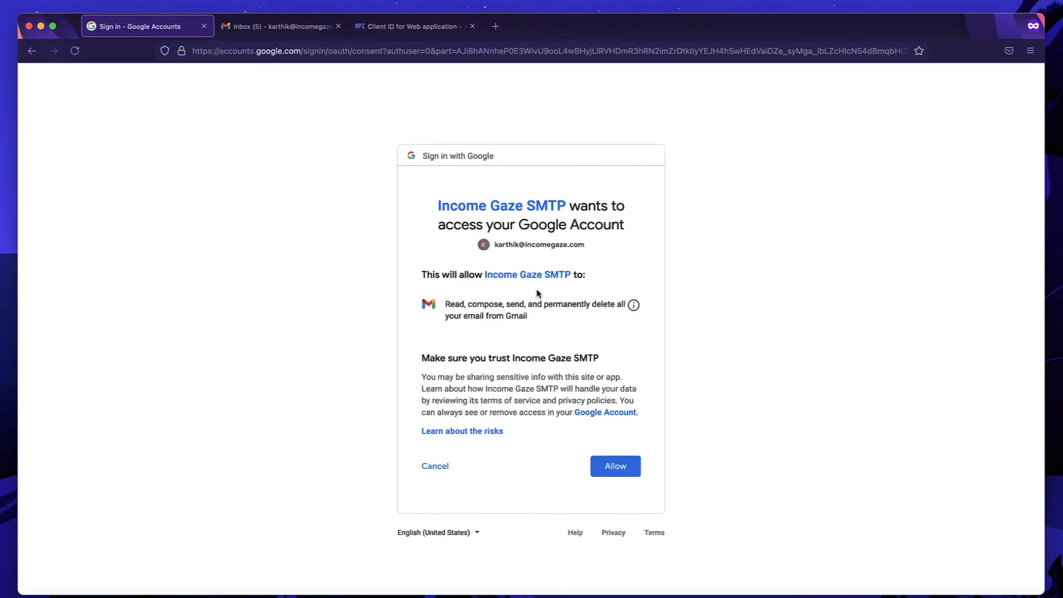
click(606, 469)
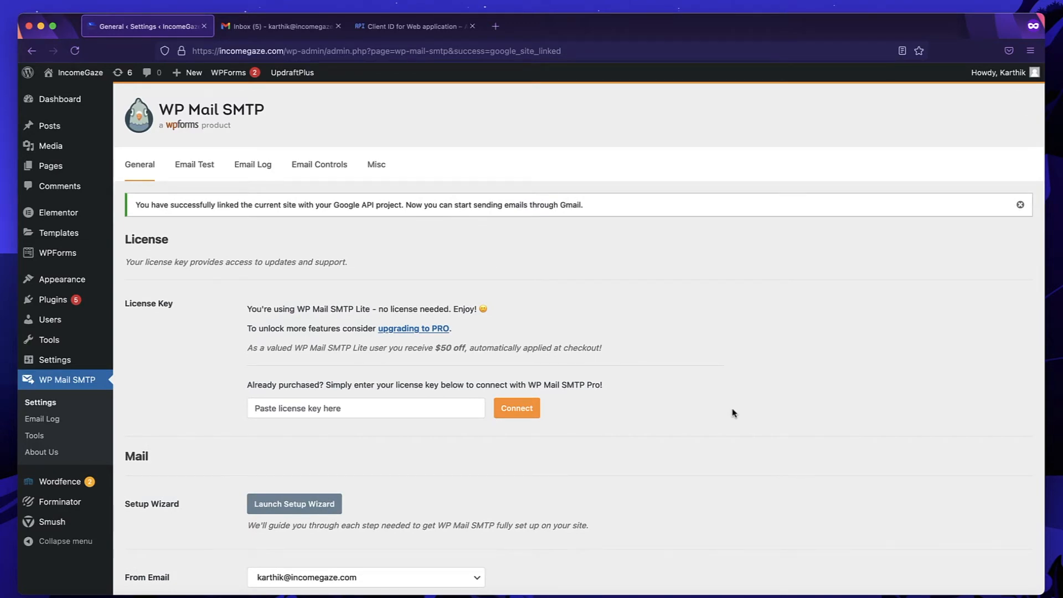
Check that Mailer is Gmail and authorization is connected, then close the 'Client ID for Web application' tab.
scroll(733, 413, down, 3)
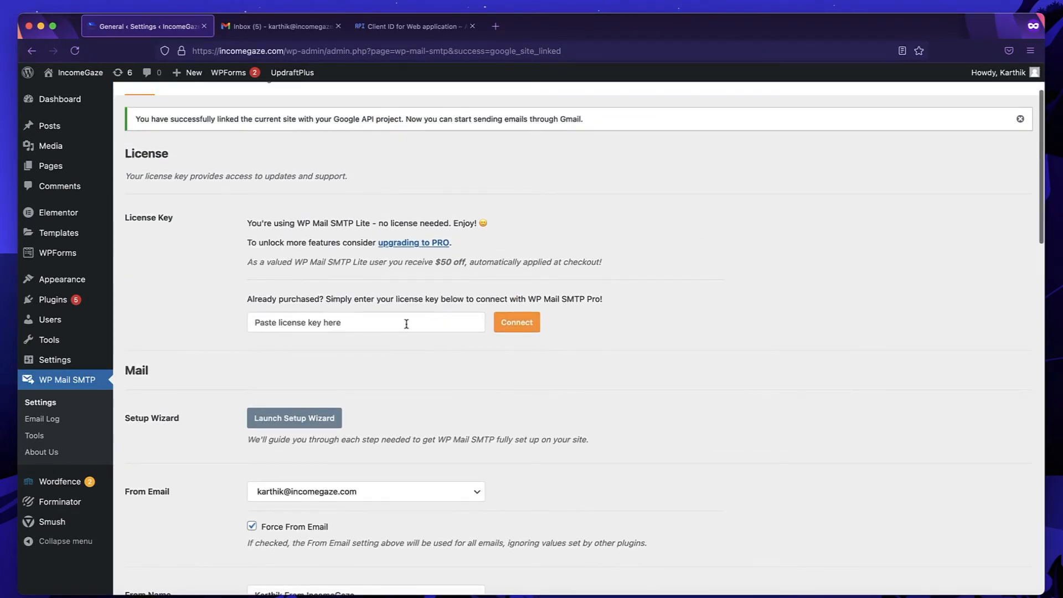
scroll(406, 324, down, 5)
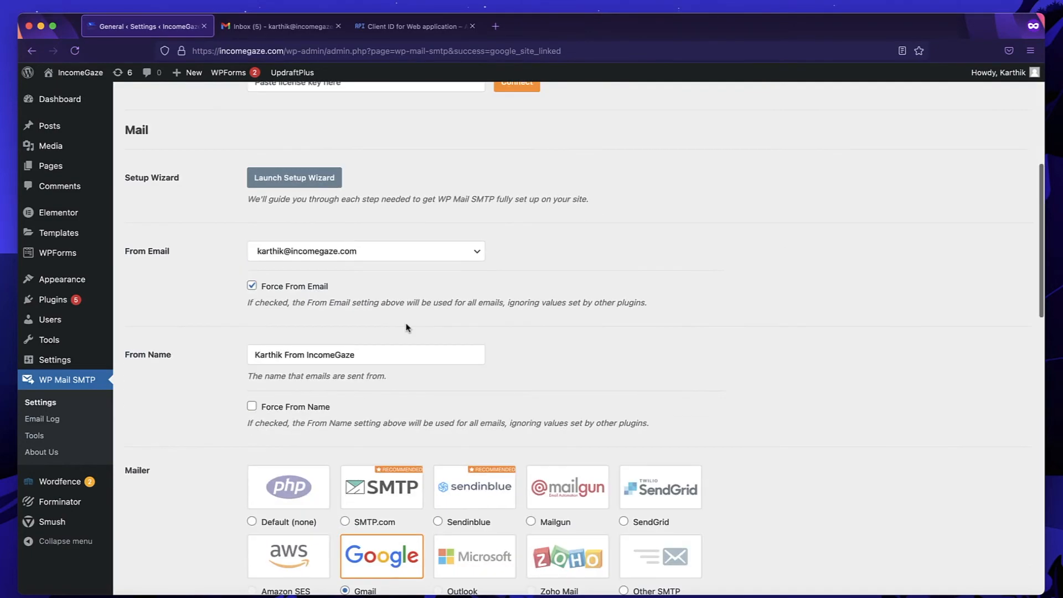
scroll(398, 284, down, 2)
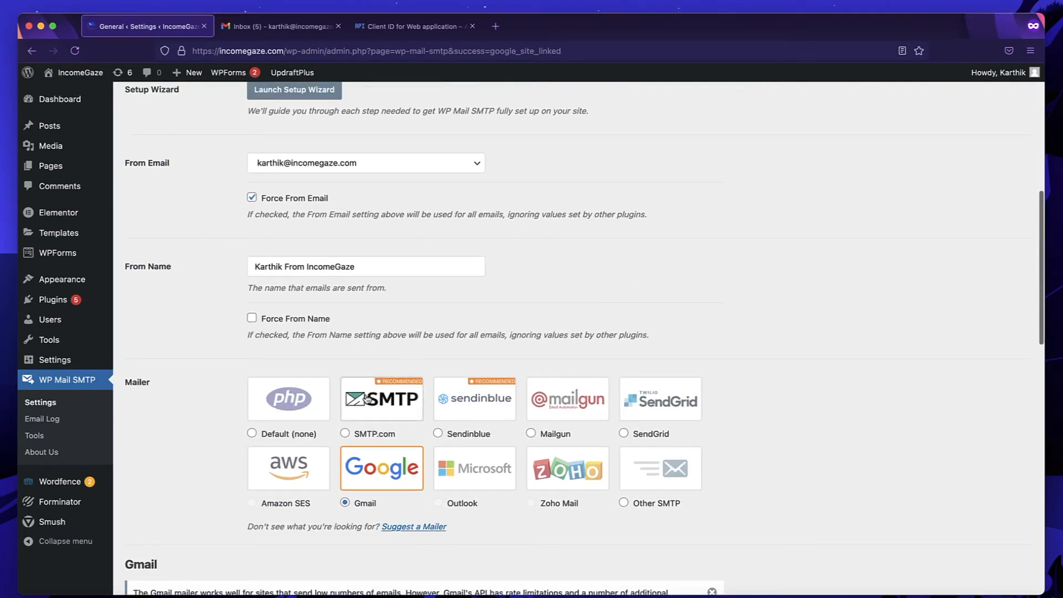
scroll(377, 359, down, 6)
scroll(366, 397, down, 10)
scroll(365, 397, up, 12)
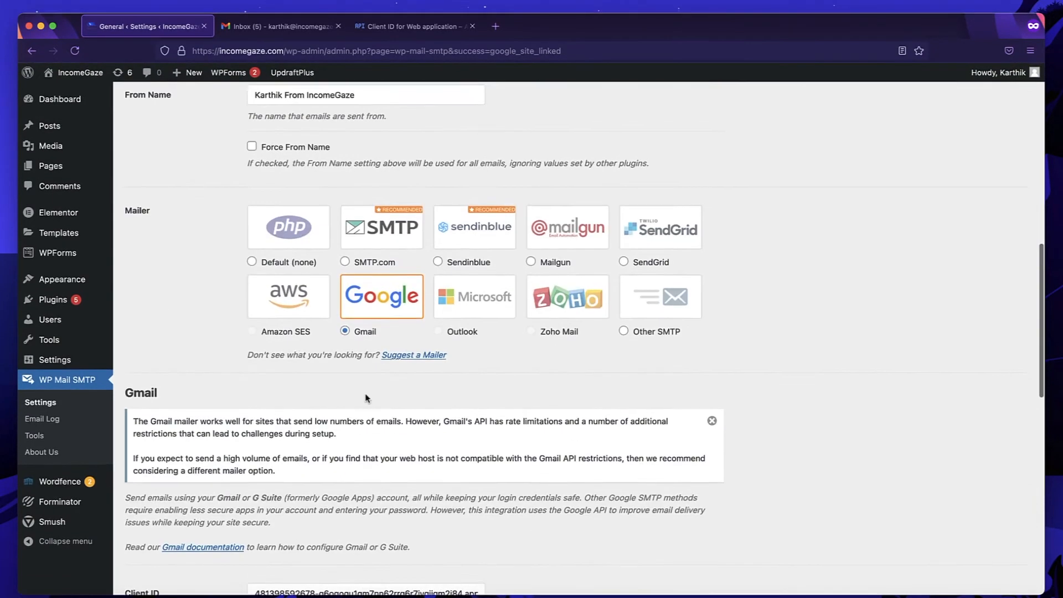
scroll(365, 397, down, 12)
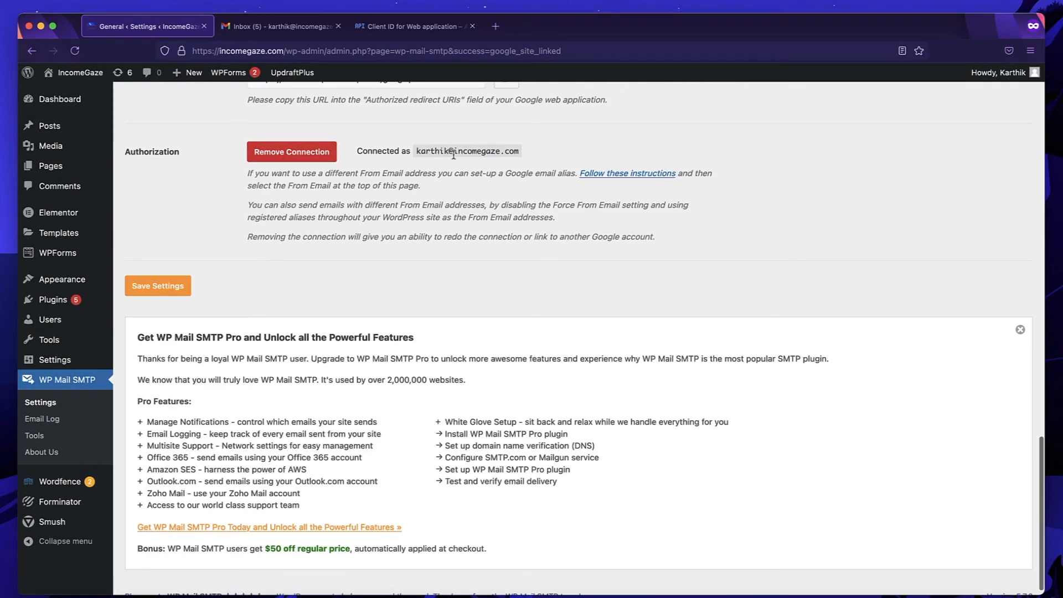
click(474, 26)
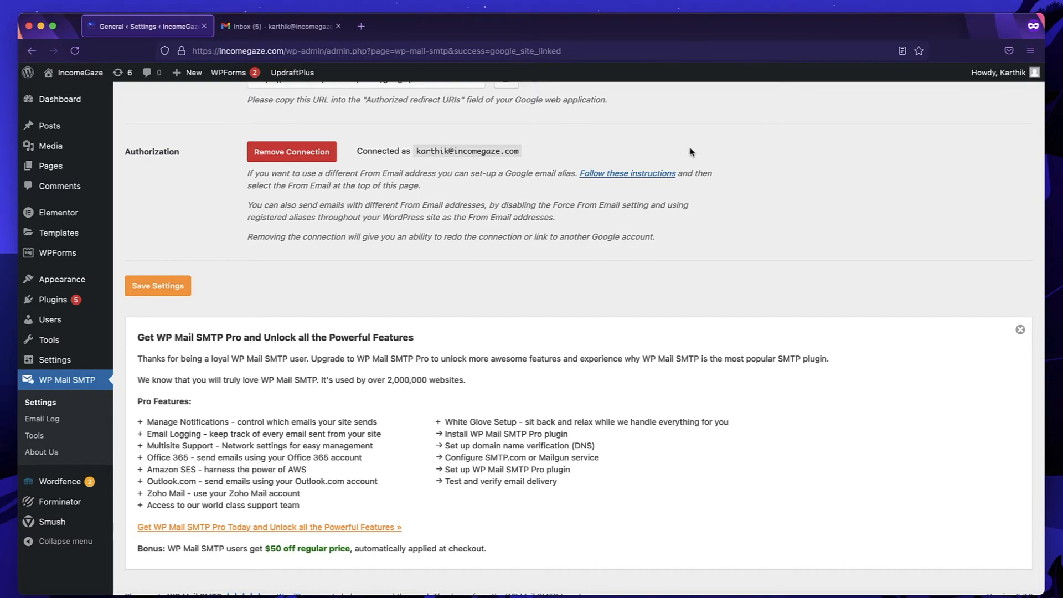
scroll(689, 152, up, 10)
Send the test email, review its SPF, DKIM and DMARC warnings, then return to Settings and Gmail.
click(202, 167)
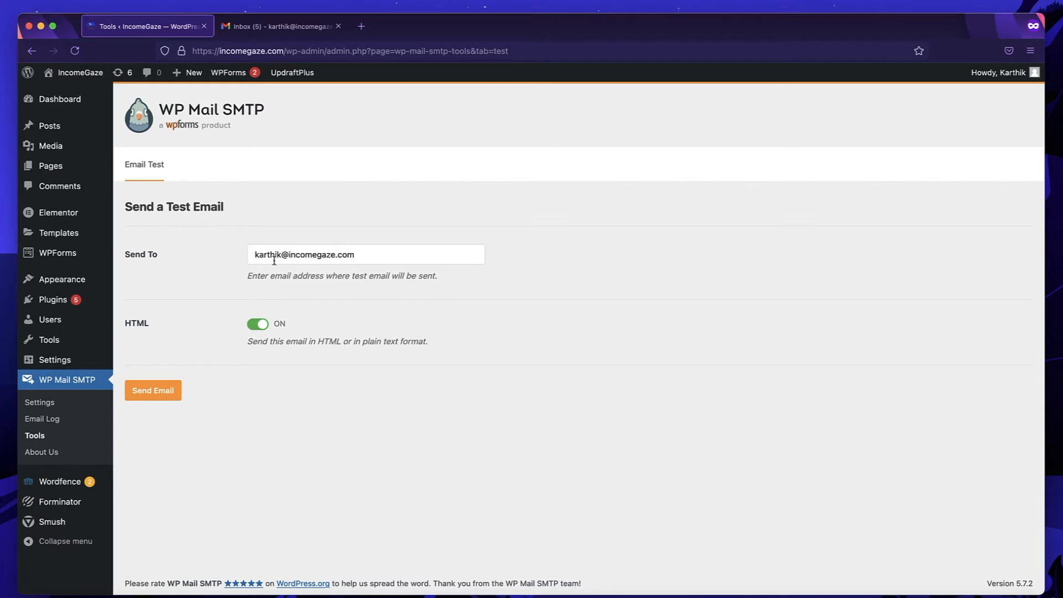
click(160, 394)
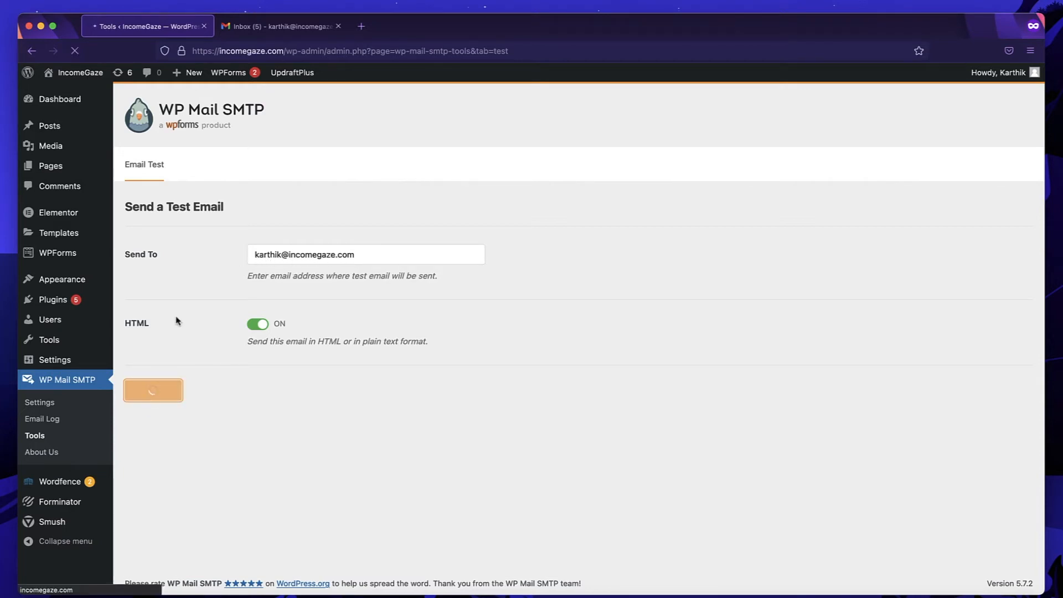
scroll(176, 320, down, 3)
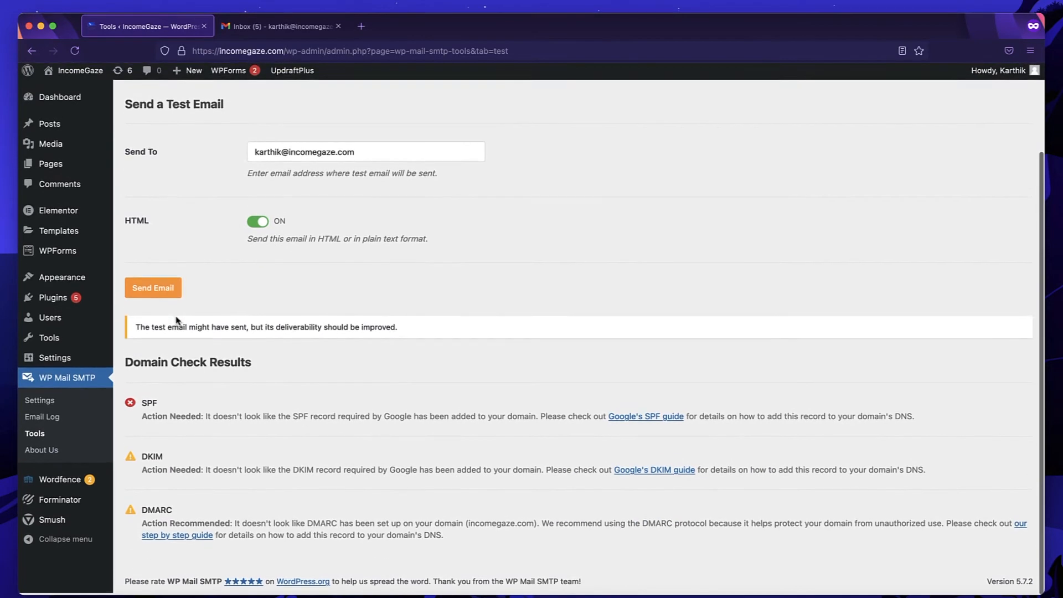
triple_click(246, 328)
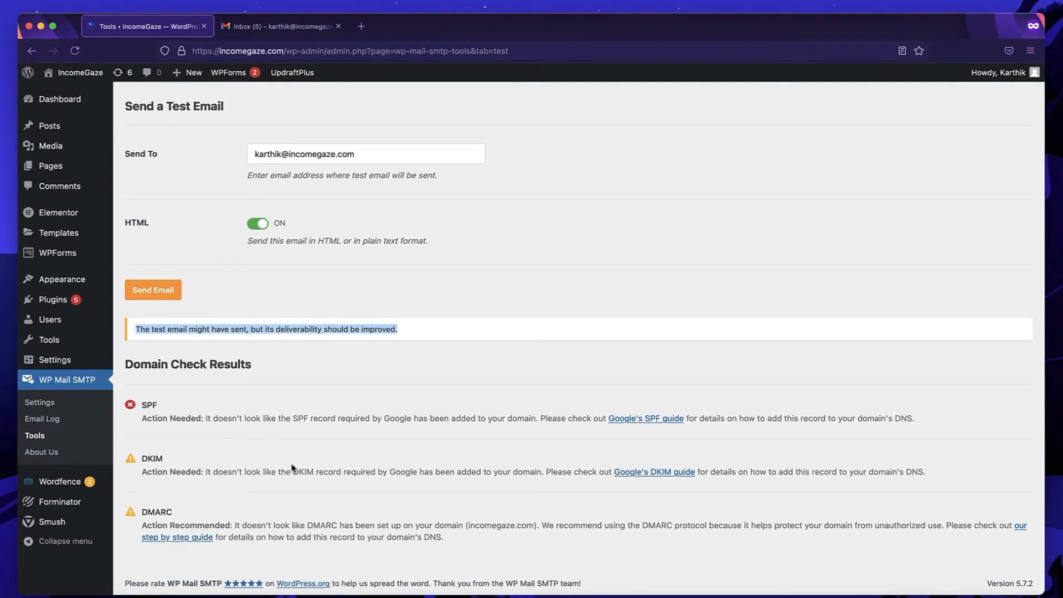
triple_click(320, 471)
scroll(320, 470, up, 3)
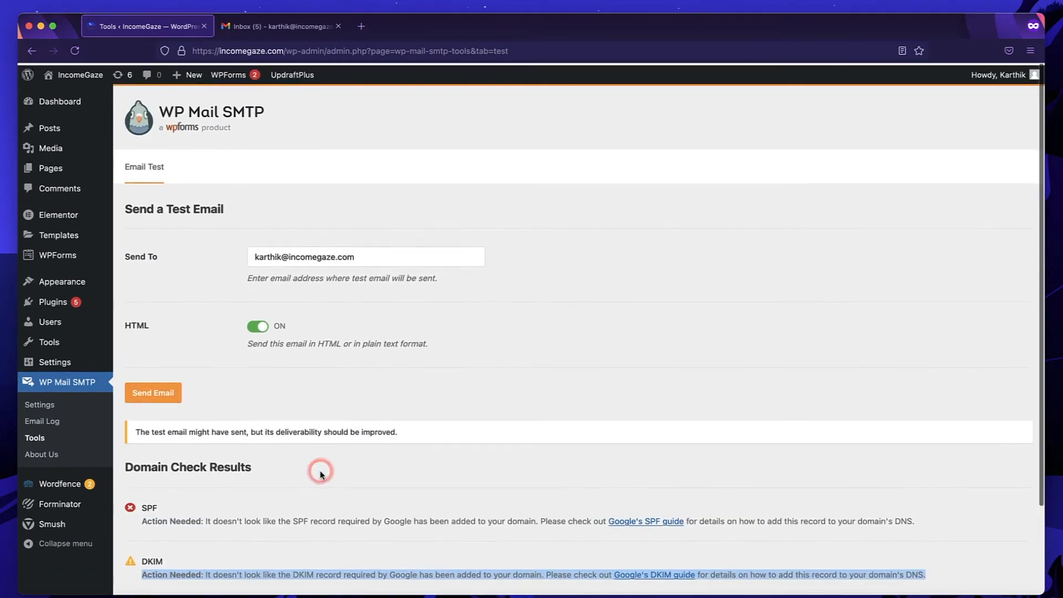
click(39, 402)
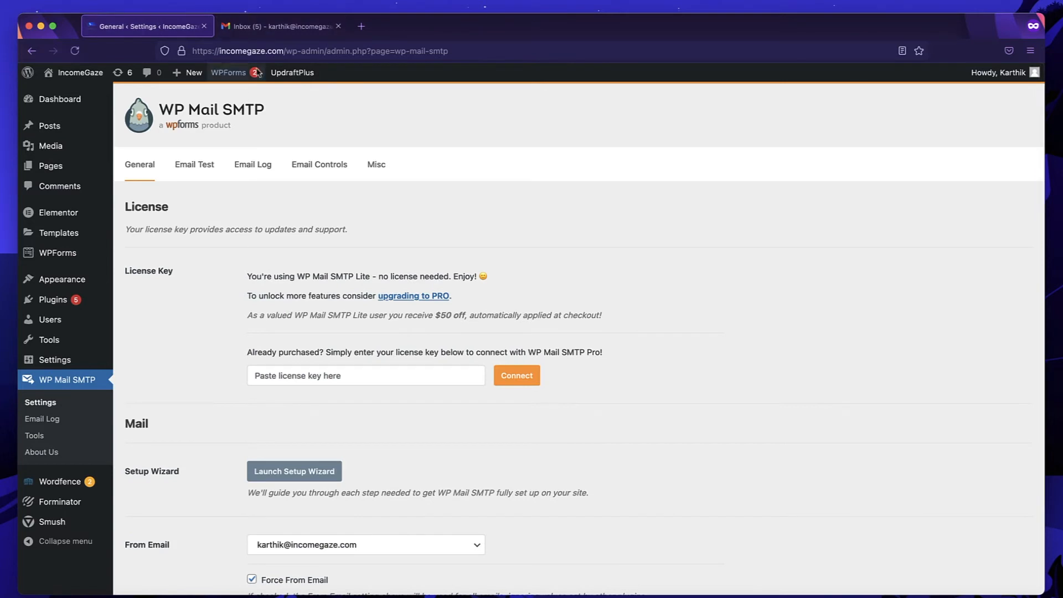
click(266, 35)
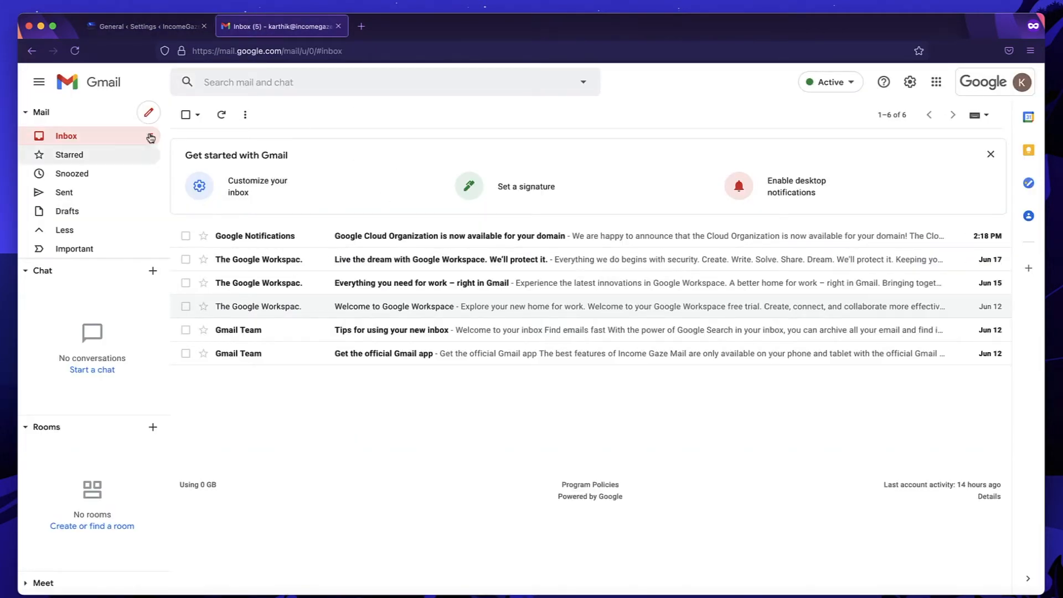
Reload Gmail, read the 'WP Mail SMTP: HTML Test email', then return to the inbox.
click(74, 51)
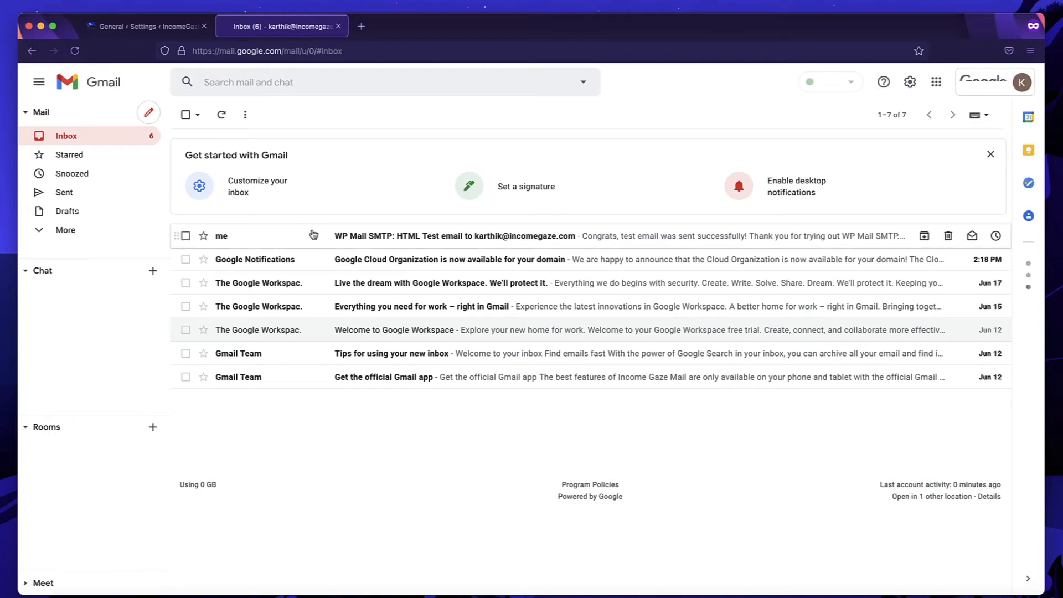
click(344, 241)
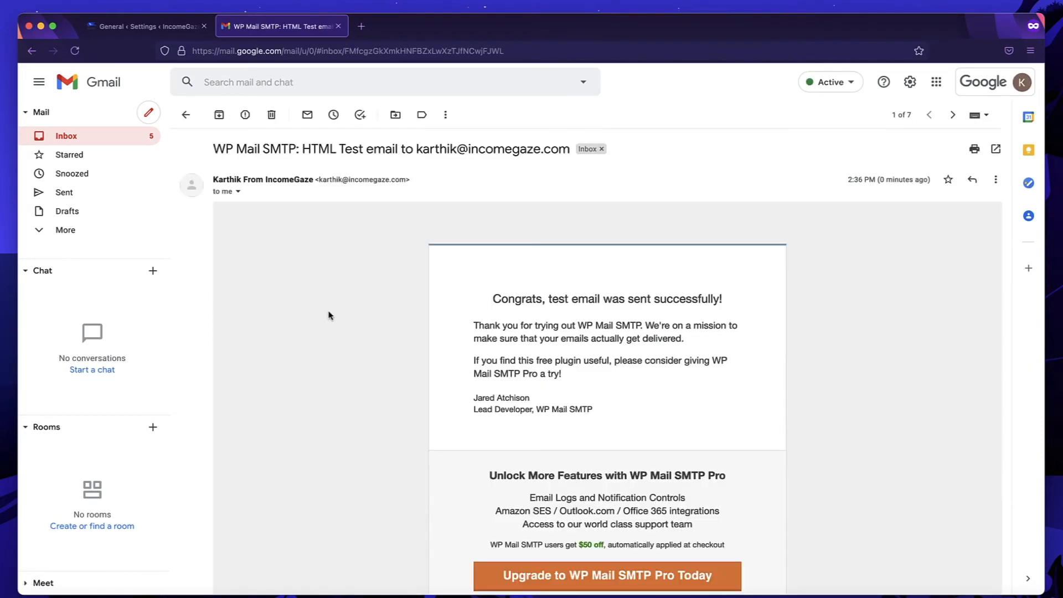
scroll(329, 315, down, 2)
scroll(329, 315, up, 2)
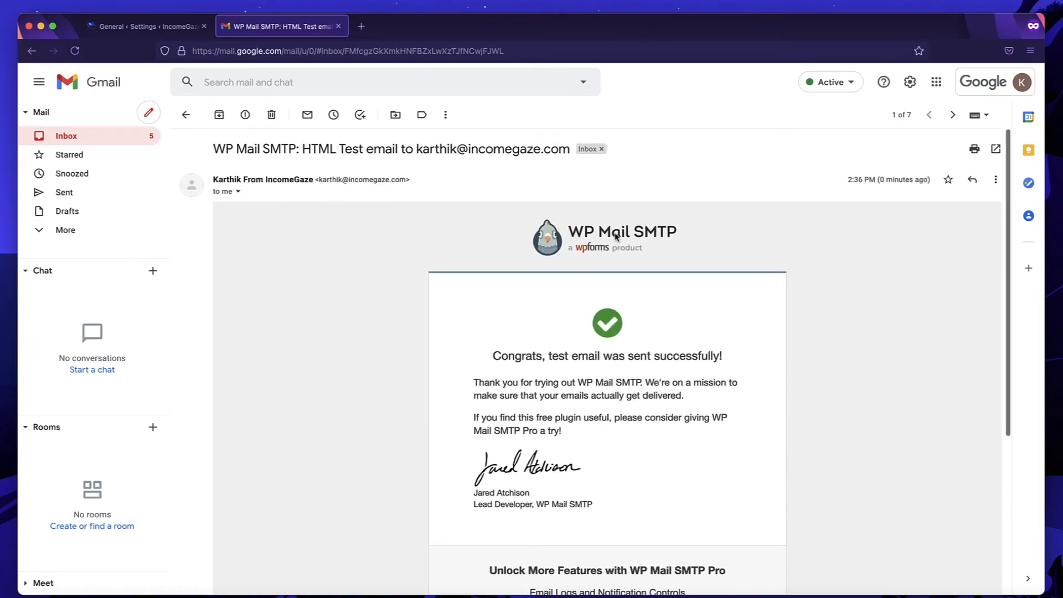
scroll(616, 237, down, 2)
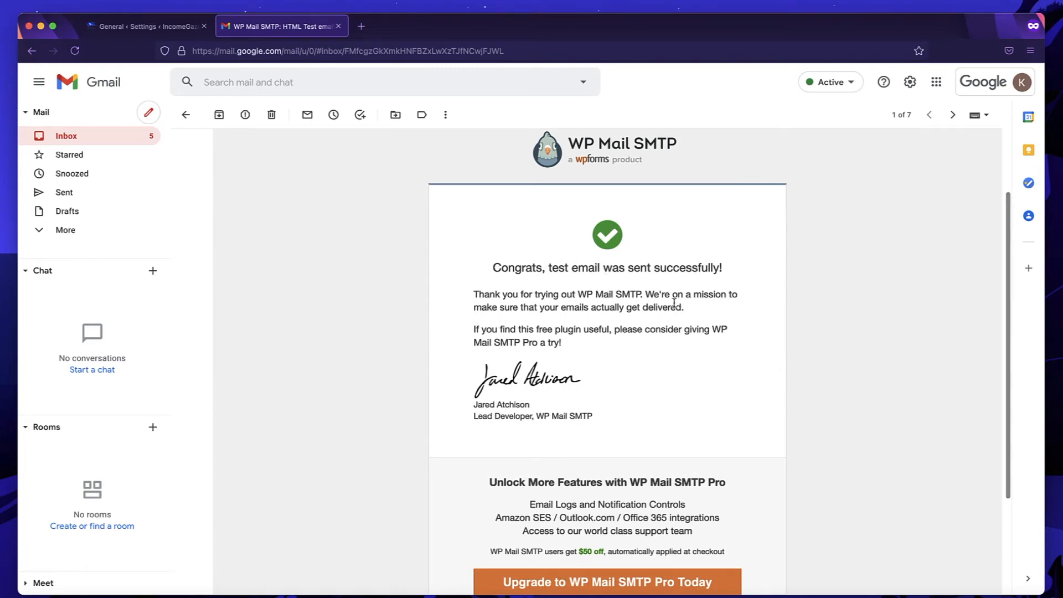
scroll(674, 303, down, 3)
scroll(674, 304, up, 5)
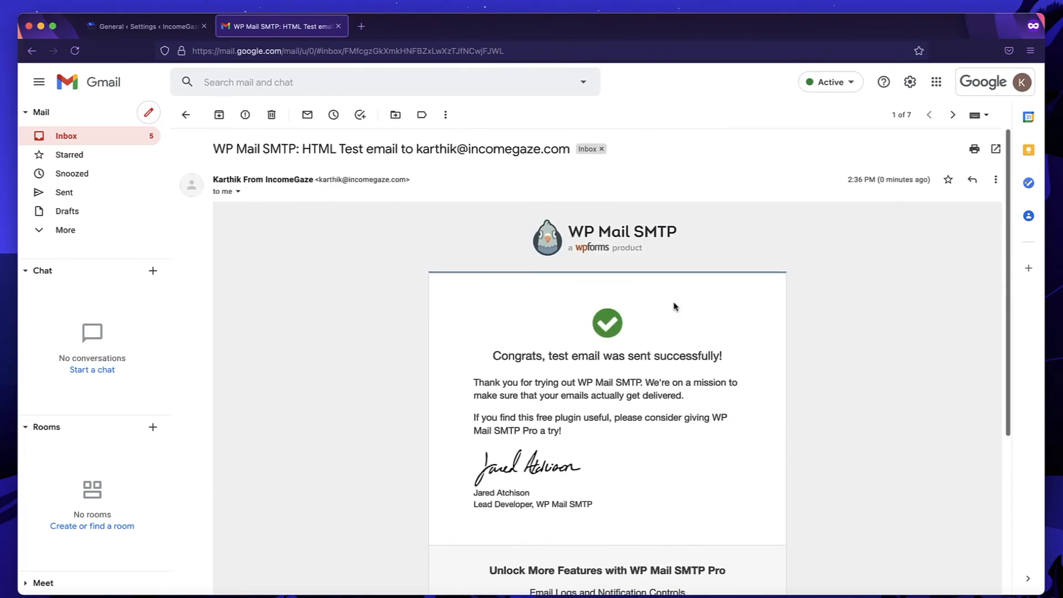
click(186, 116)
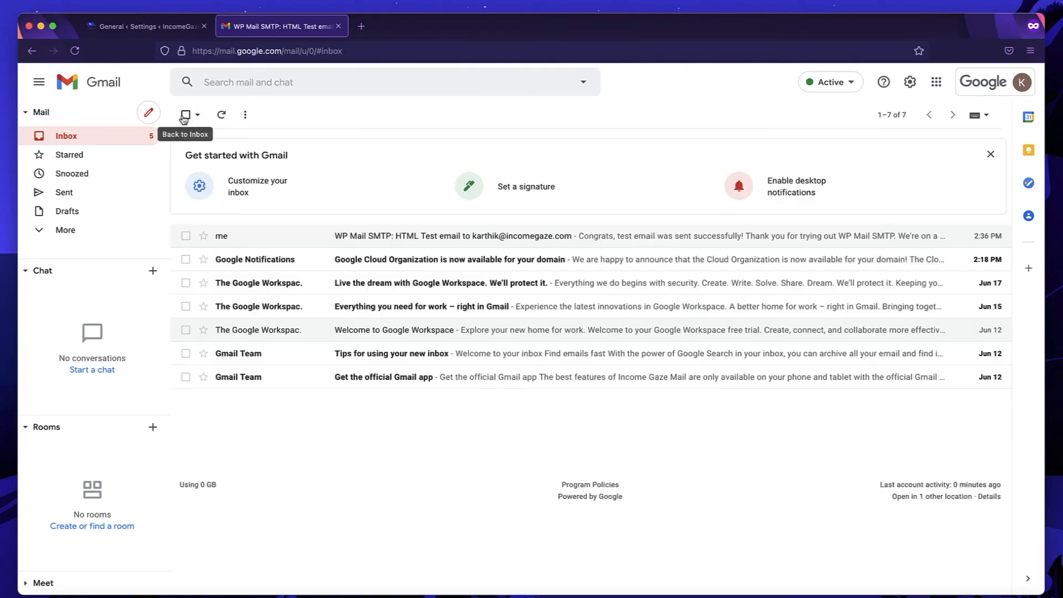
Return to the 'General ‹ Settings ‹ IncomeGaze' tab showing WP Mail SMTP's settings.
click(145, 30)
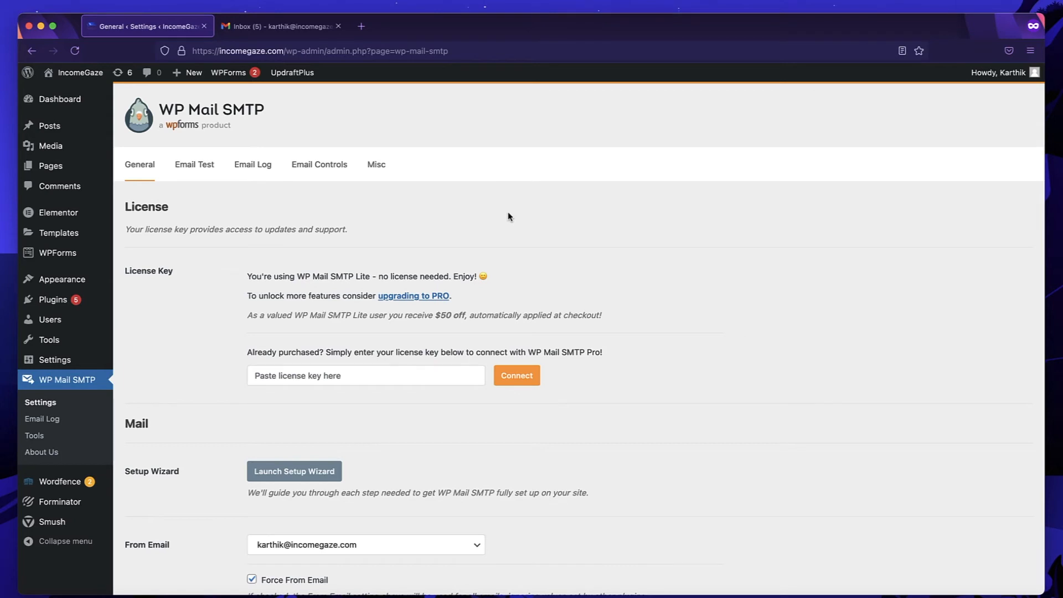
scroll(507, 215, down, 2)
Submit the SMTP TEST page's contact form with a sample first name, email address and message.
mouse_move(51, 166)
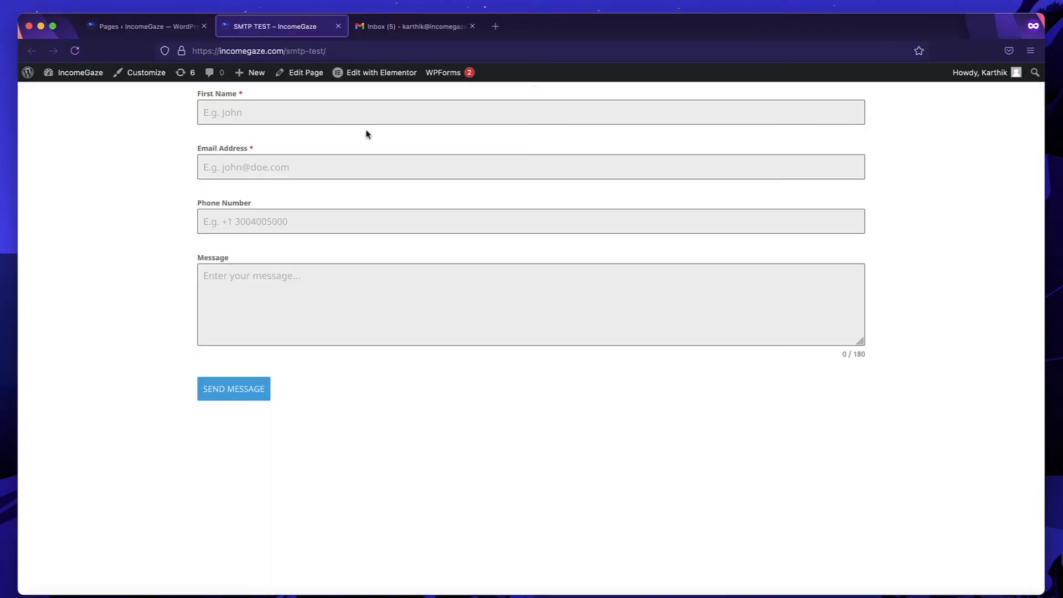
click(332, 121)
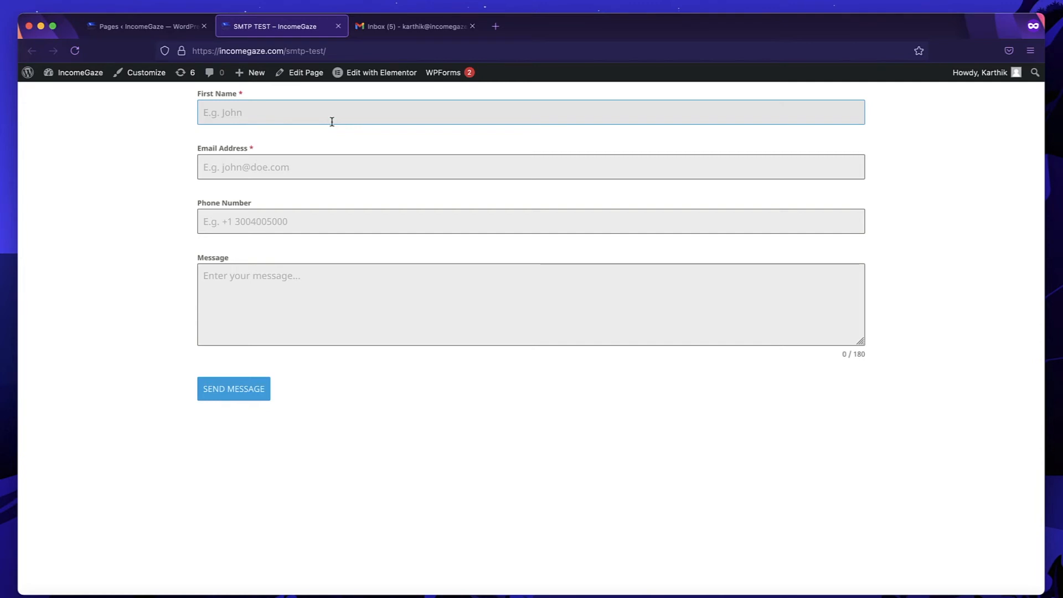
click(298, 112)
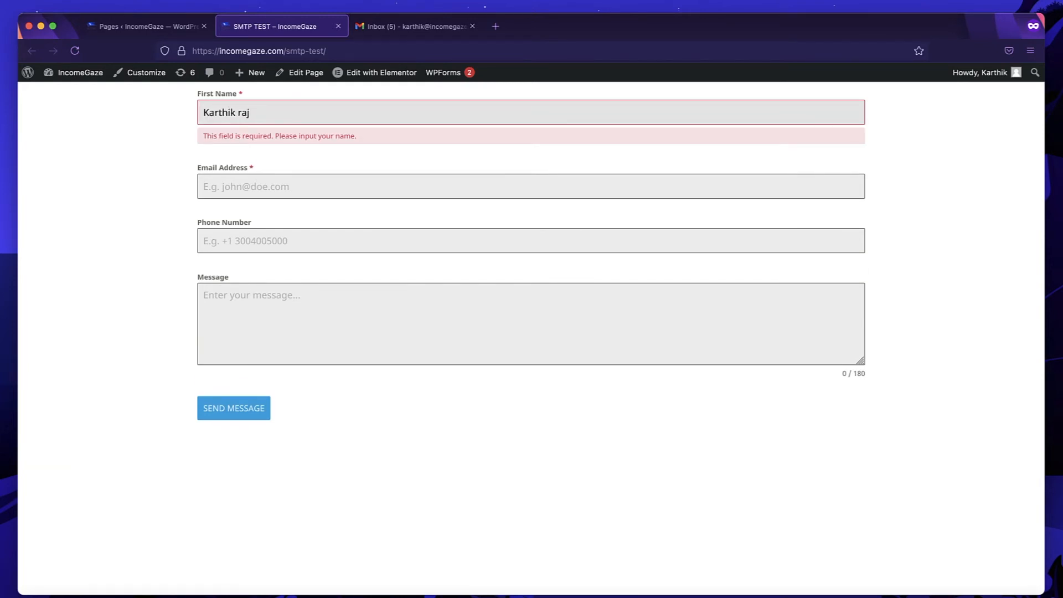
key(Tab)
text(m)
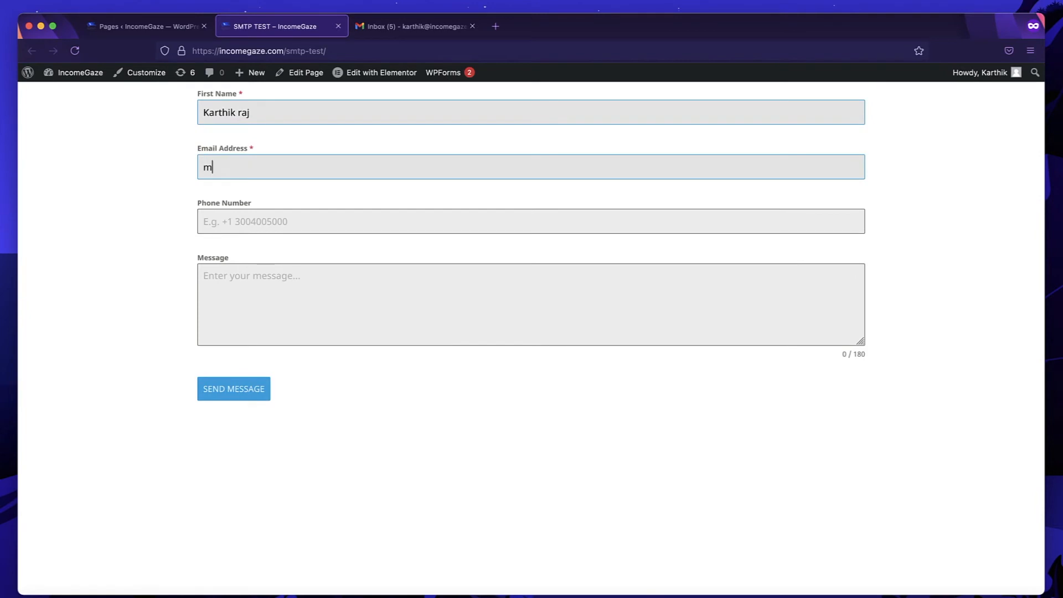
text(e@mai998888881818181818)
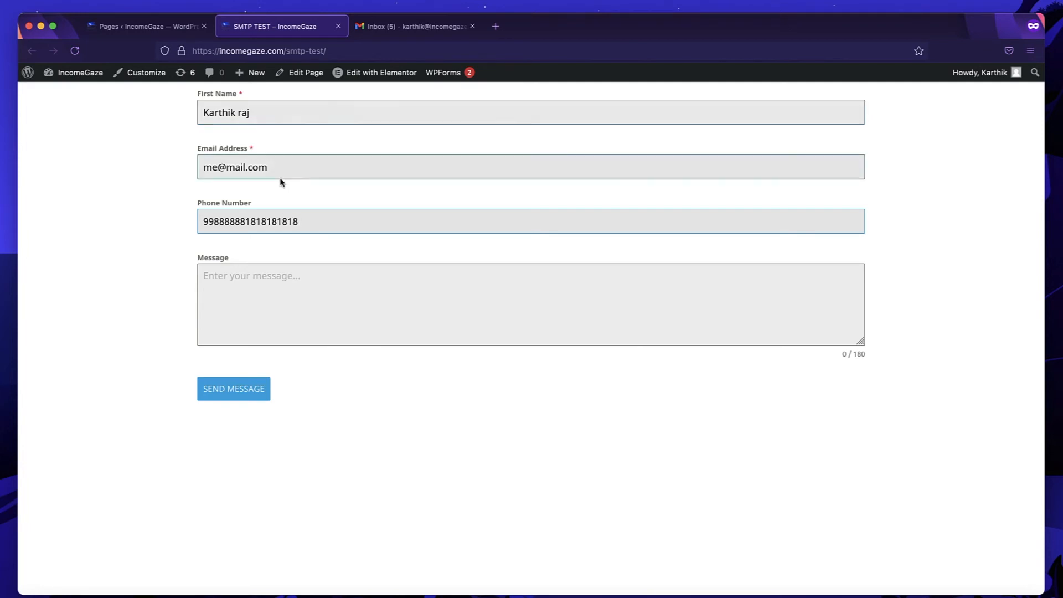
key(Tab)
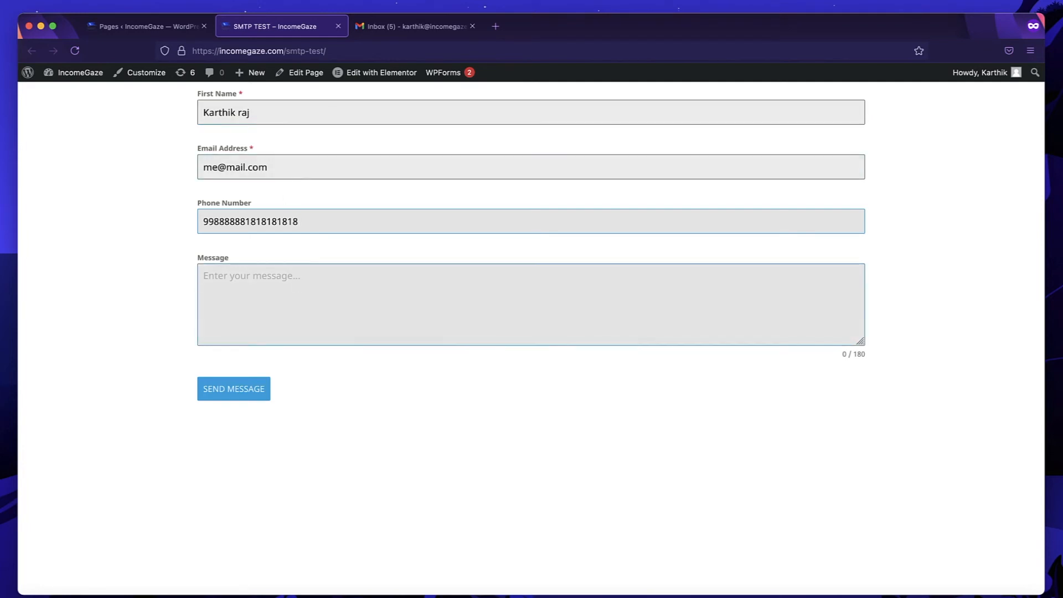
text(dsvsdvsdvsdvsd)
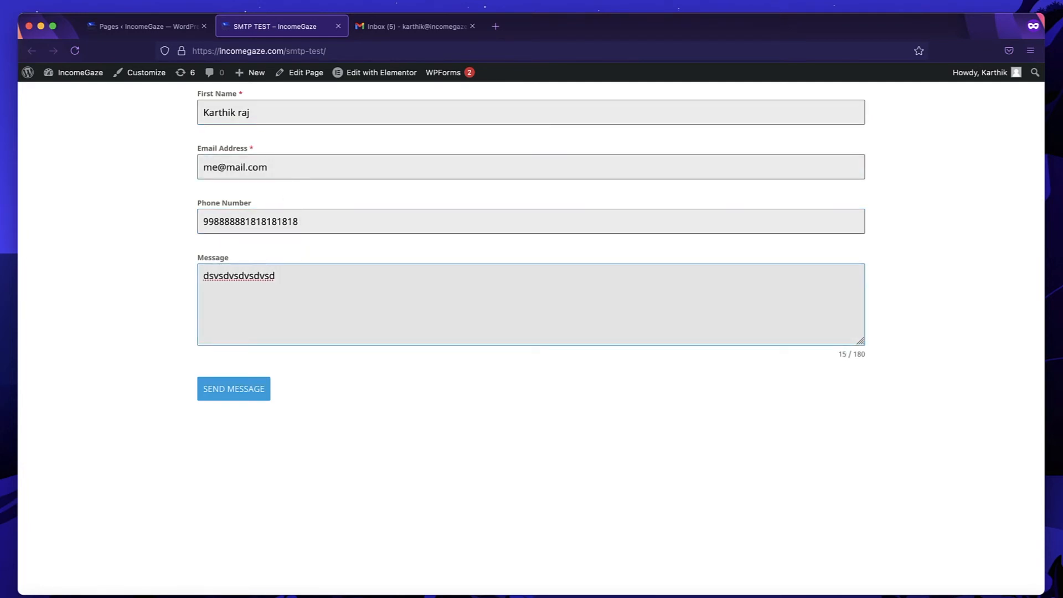
click(254, 393)
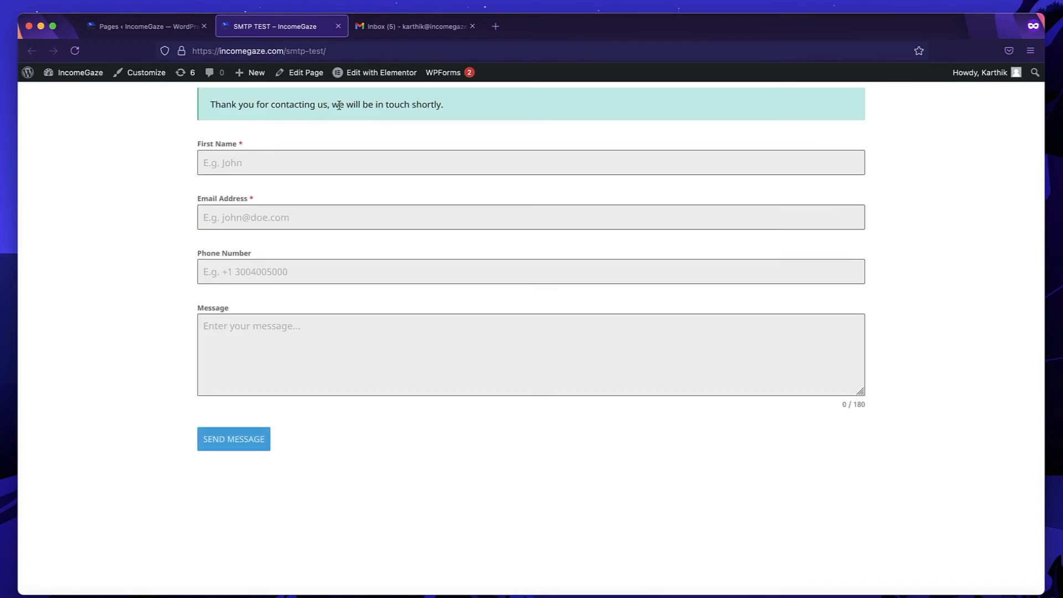
Reload Gmail and read the New Form Entry #2 email, then return to the inbox.
click(394, 33)
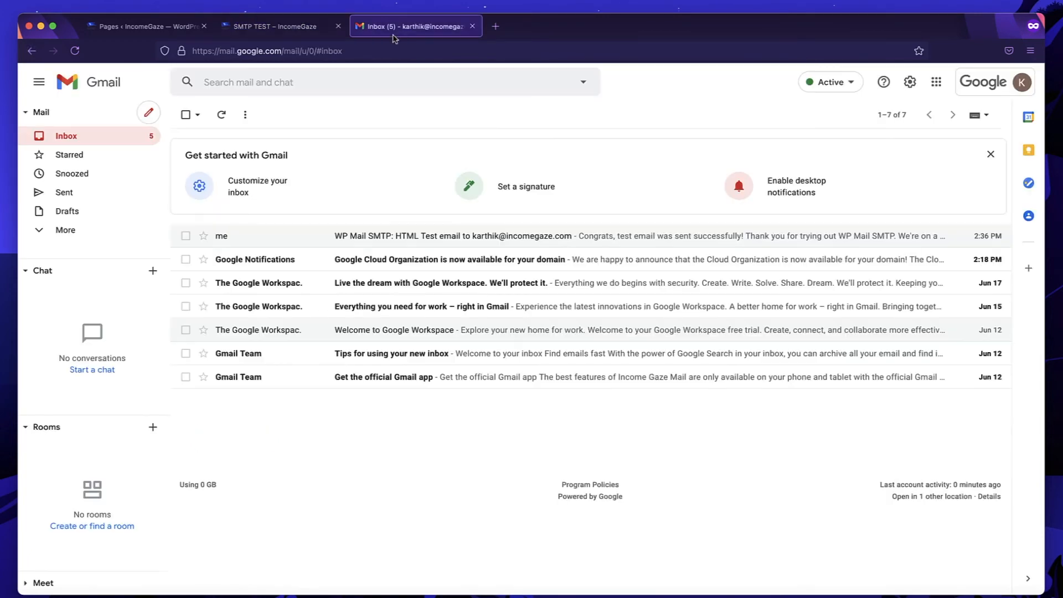
click(76, 52)
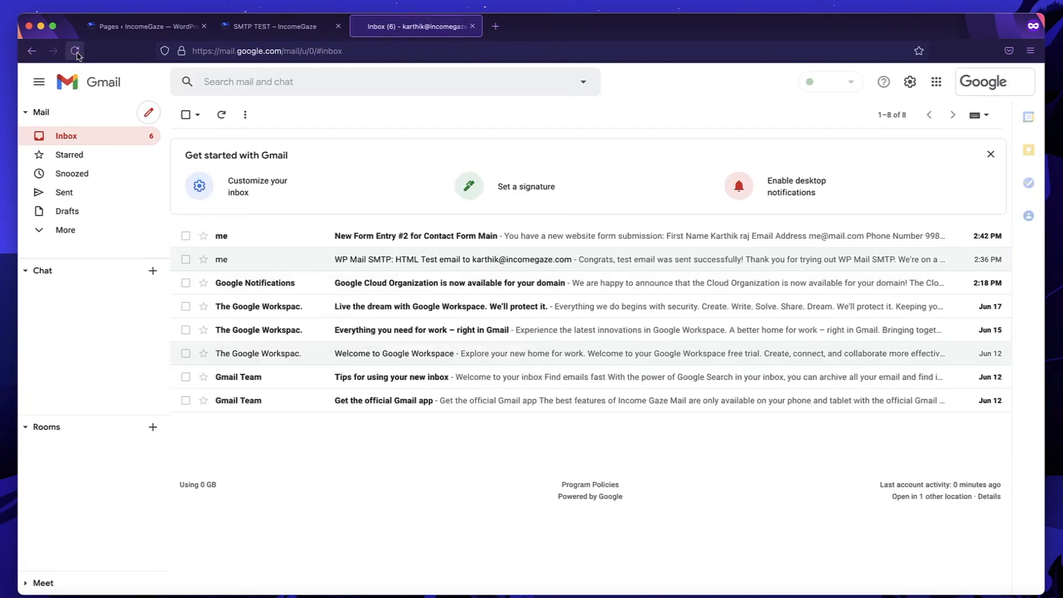
click(445, 245)
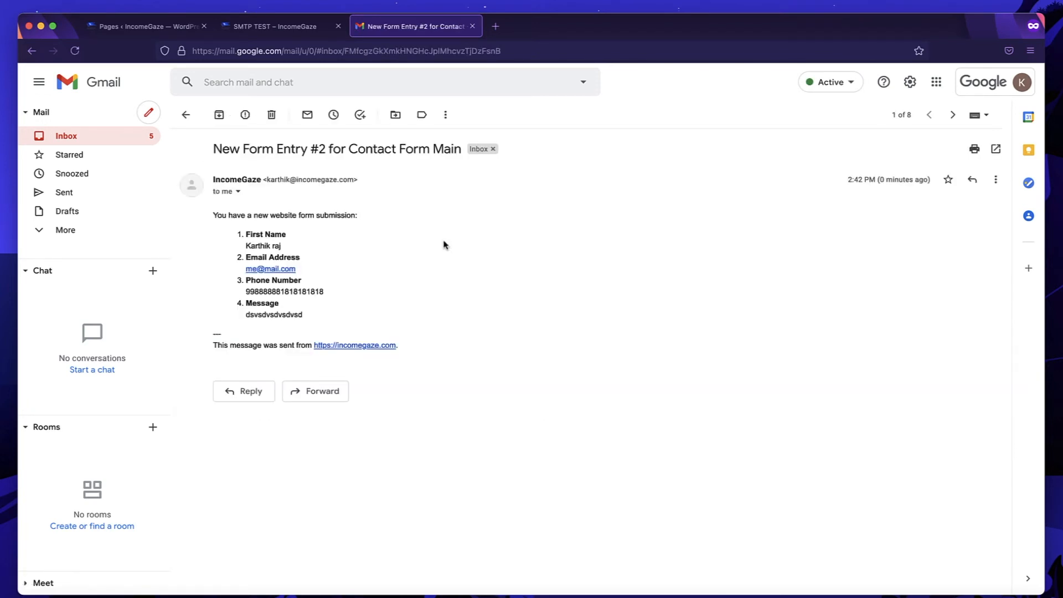
click(185, 115)
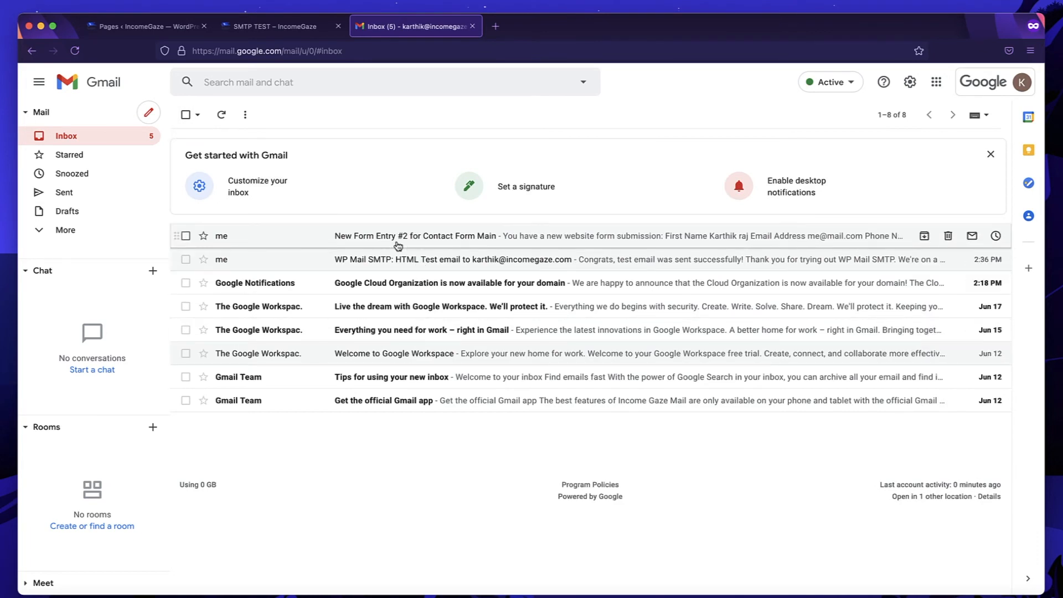
Revisit the WordPress tabs, expand Gmail's More folders, and reopen New Form Entry #2 to check its sender.
click(269, 28)
click(156, 29)
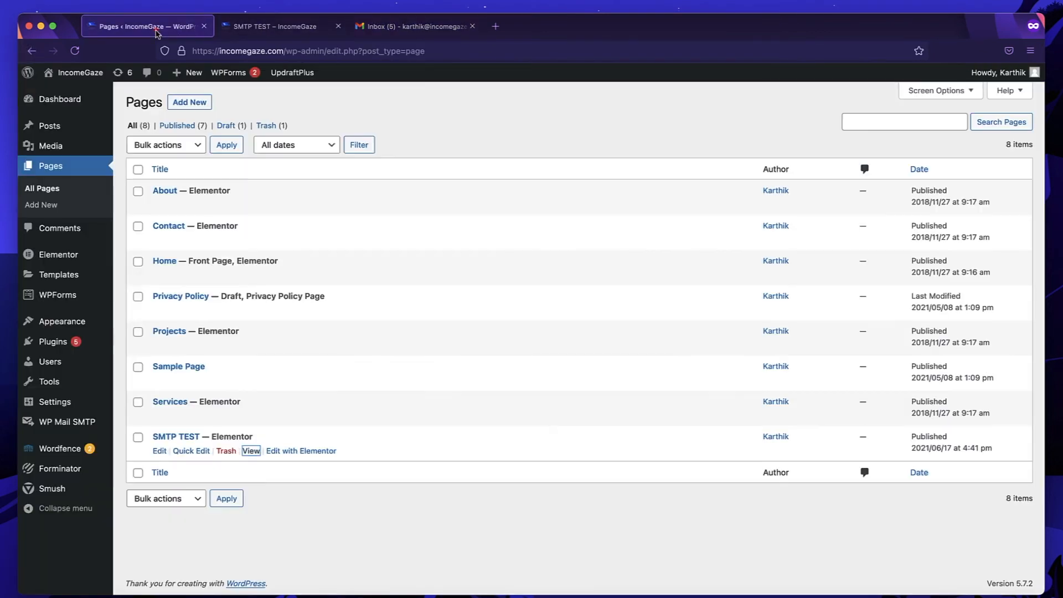
click(397, 29)
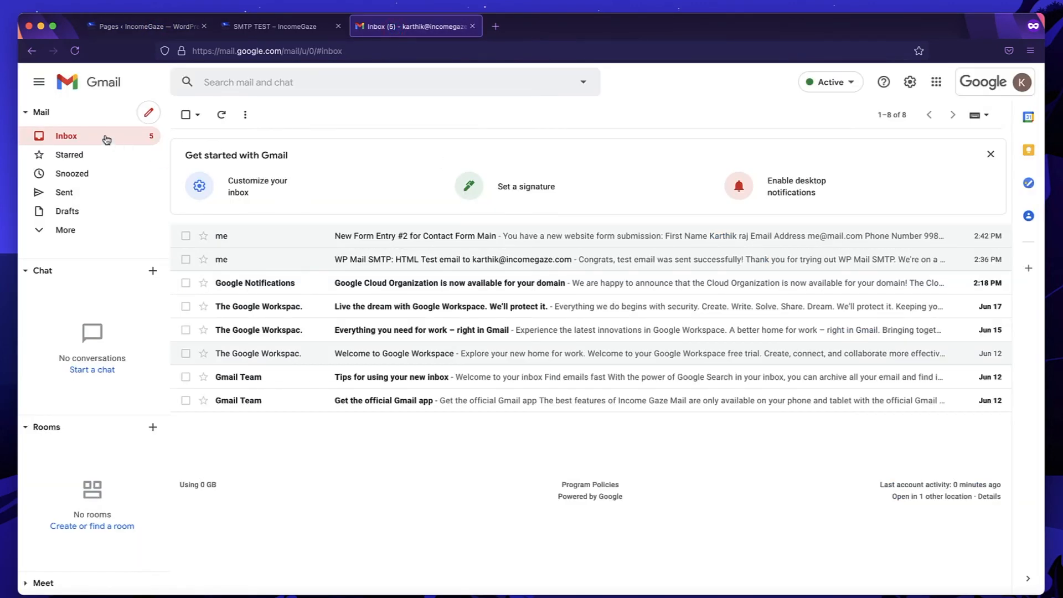
click(58, 232)
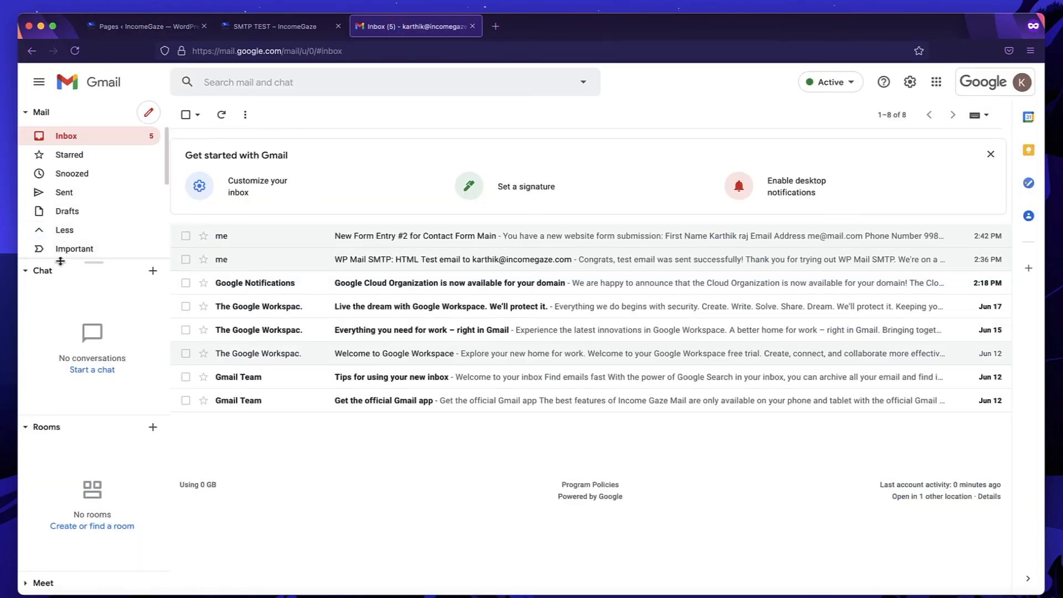
scroll(94, 230, down, 3)
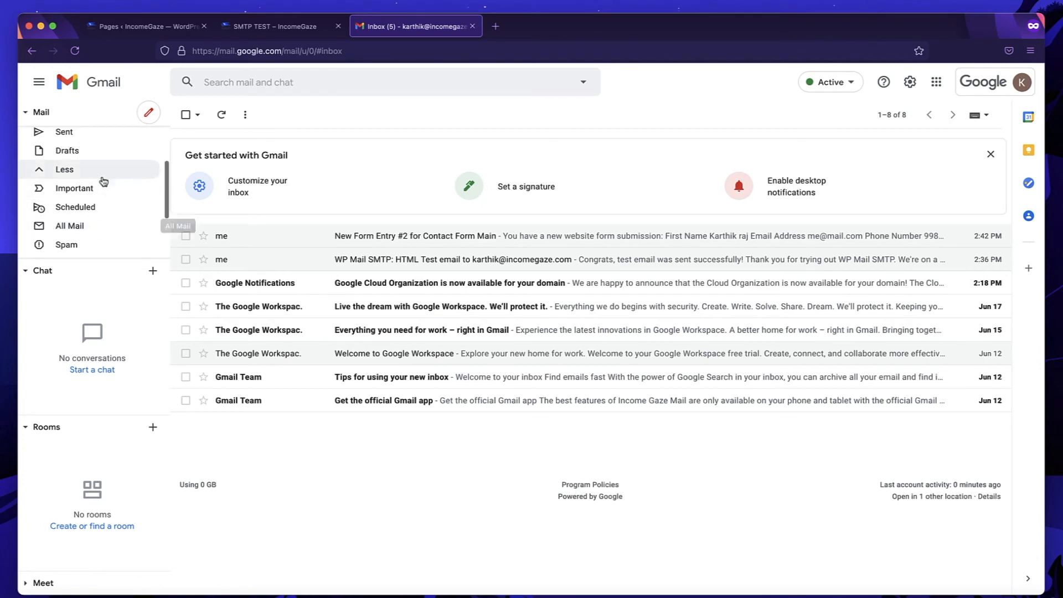
scroll(103, 180, up, 3)
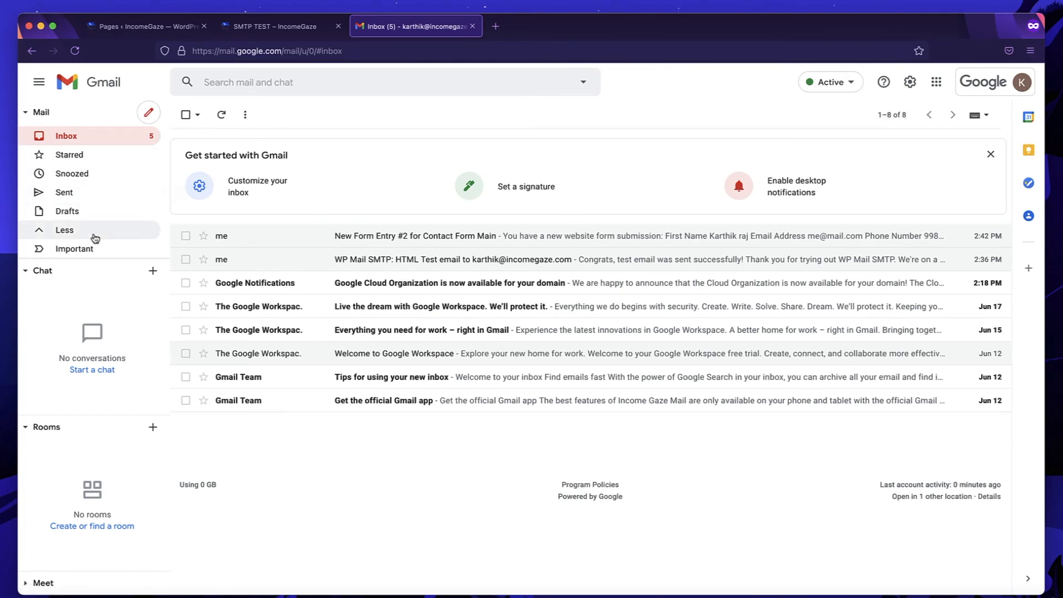
click(407, 237)
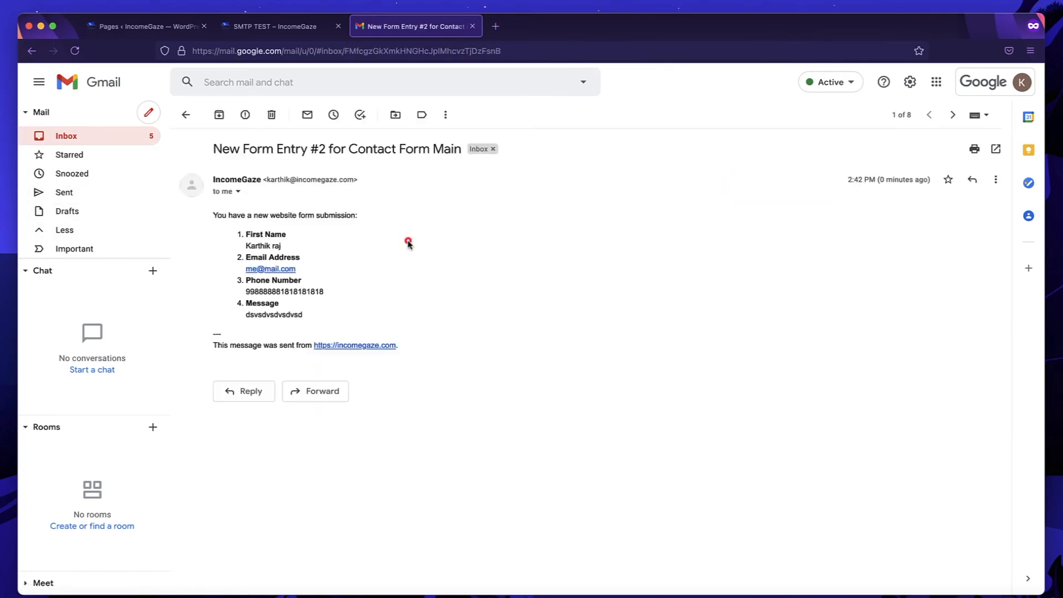
click(441, 251)
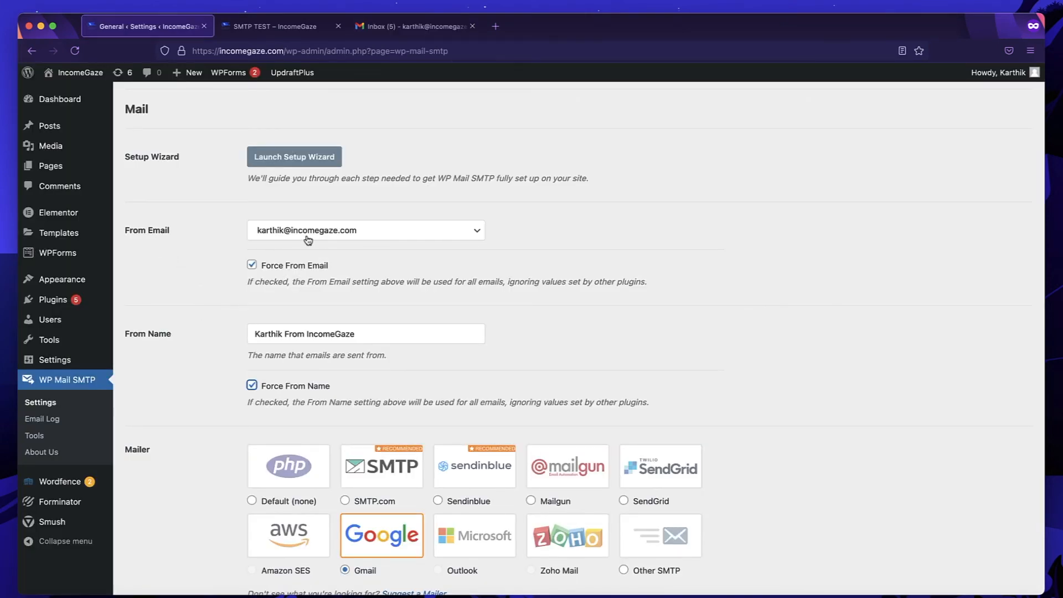
Save the WP Mail SMTP settings.
scroll(260, 269, down, 4)
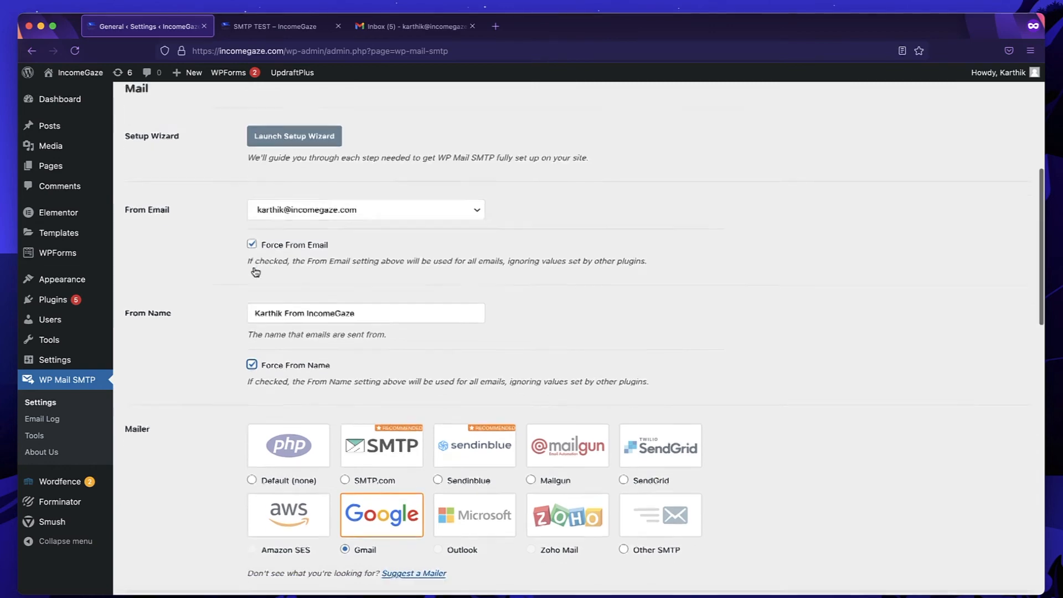
scroll(271, 269, down, 15)
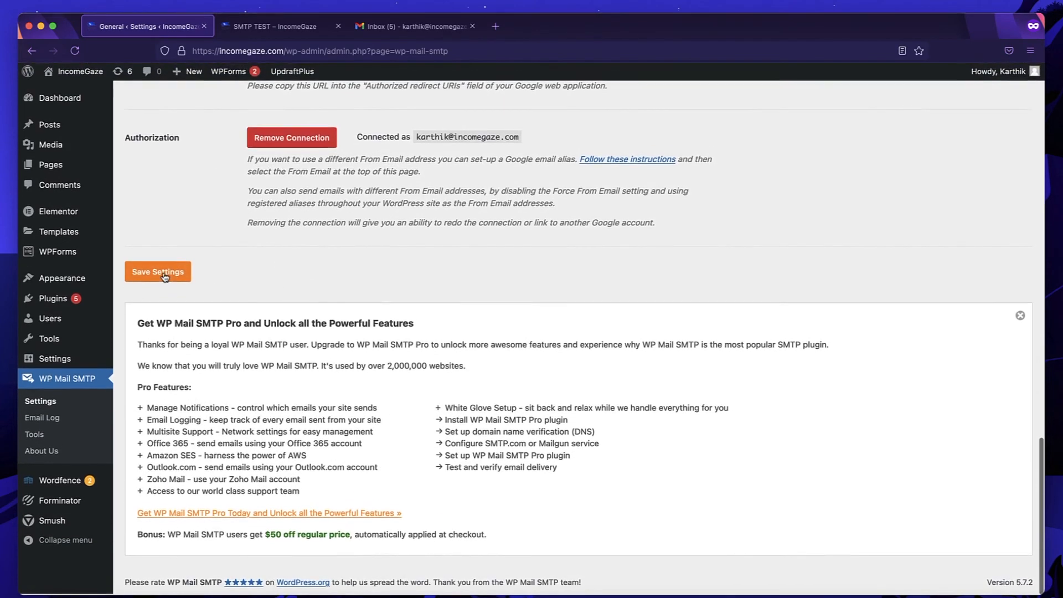
click(163, 274)
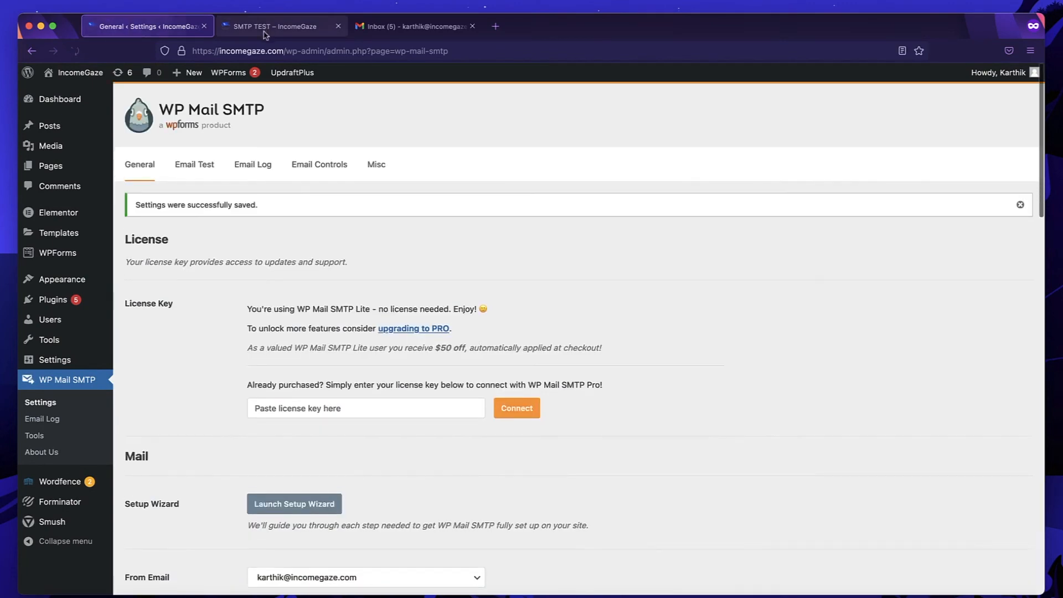
Resubmit the SMTP TEST contact form, then go back to the Gmail inbox.
click(264, 32)
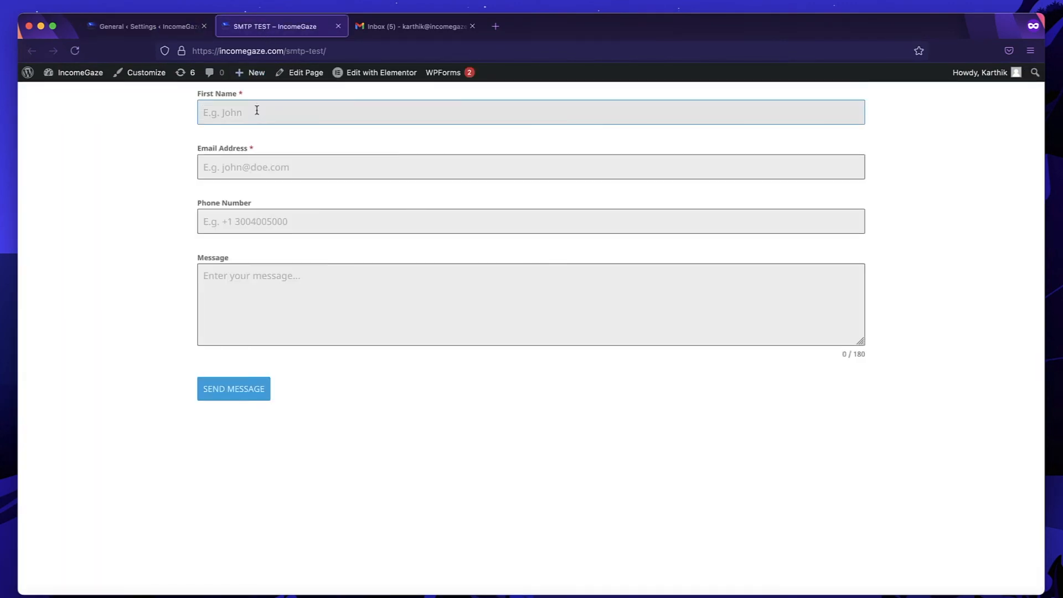
text(Hajajj)
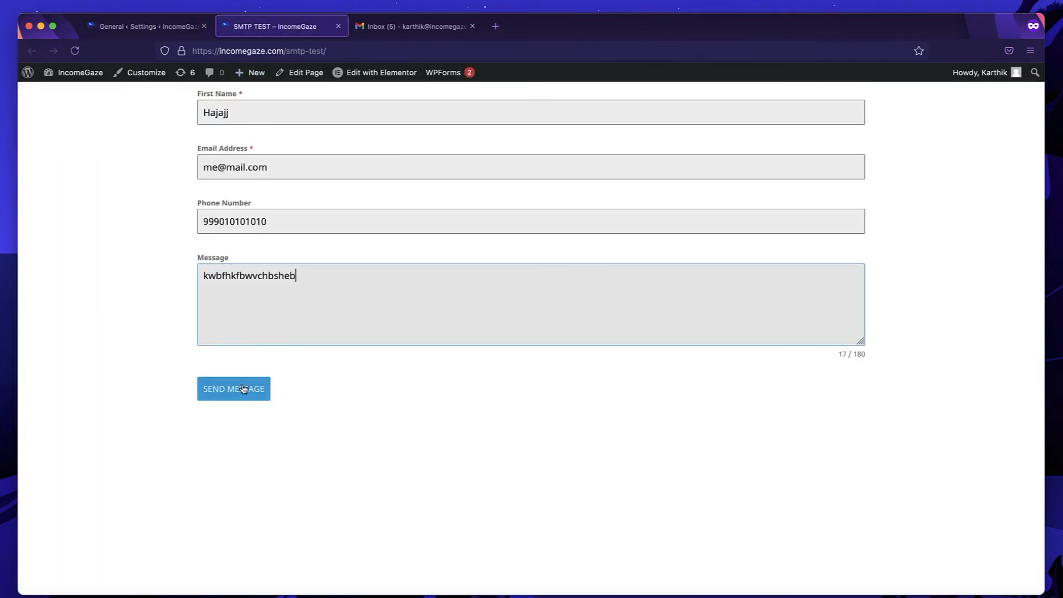
click(239, 389)
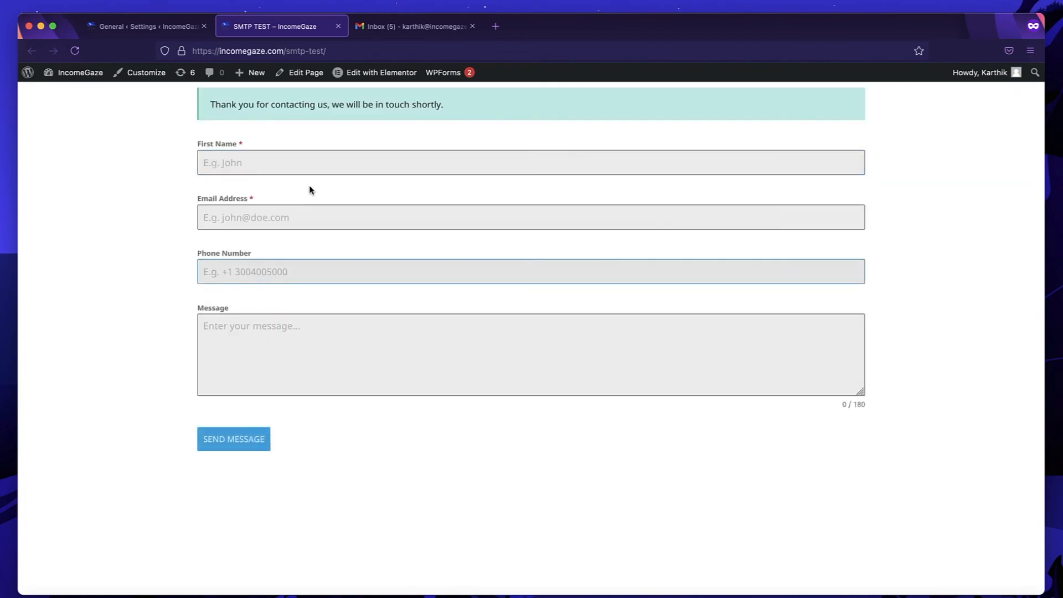
click(401, 31)
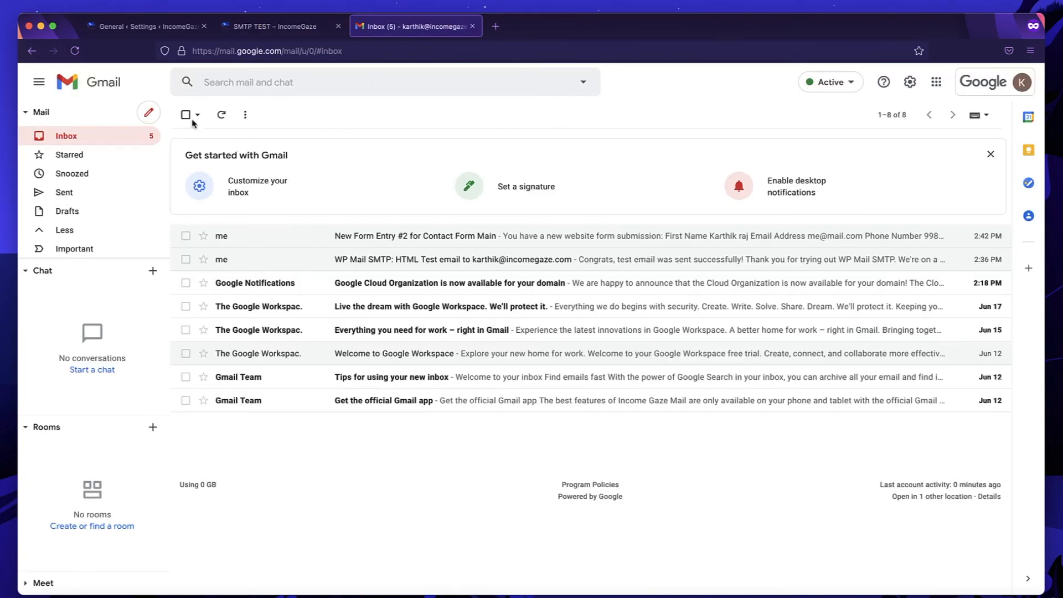
Refresh Gmail and open New Form Entry #3 to check its IncomeGaze sender name.
click(75, 50)
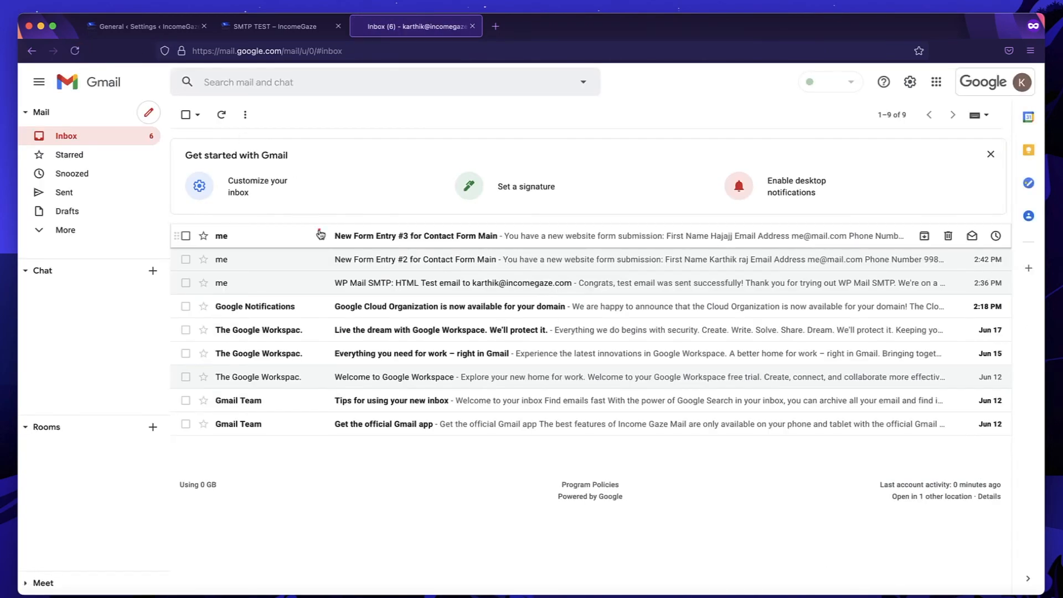
click(319, 233)
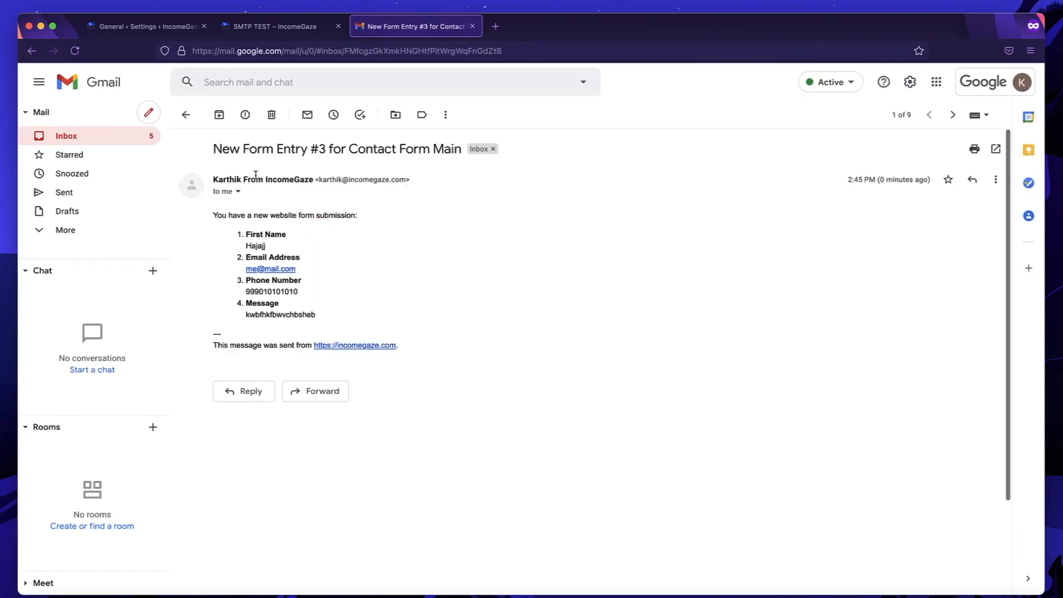
mouse_move(216, 179)
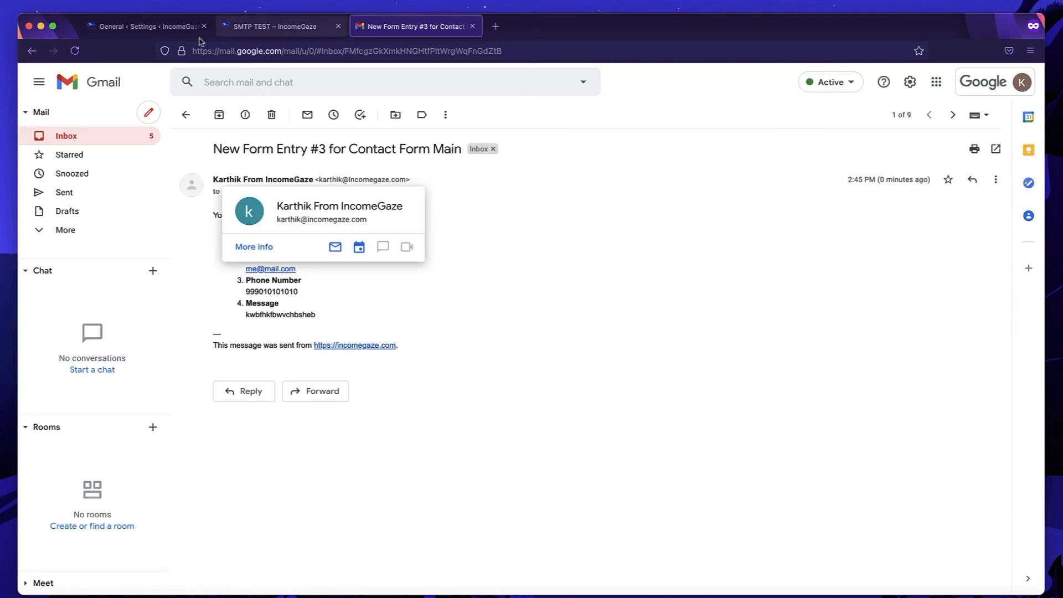
Compare the SMTP TEST page, WP Mail SMTP settings and the email, ending on the settings.
click(266, 35)
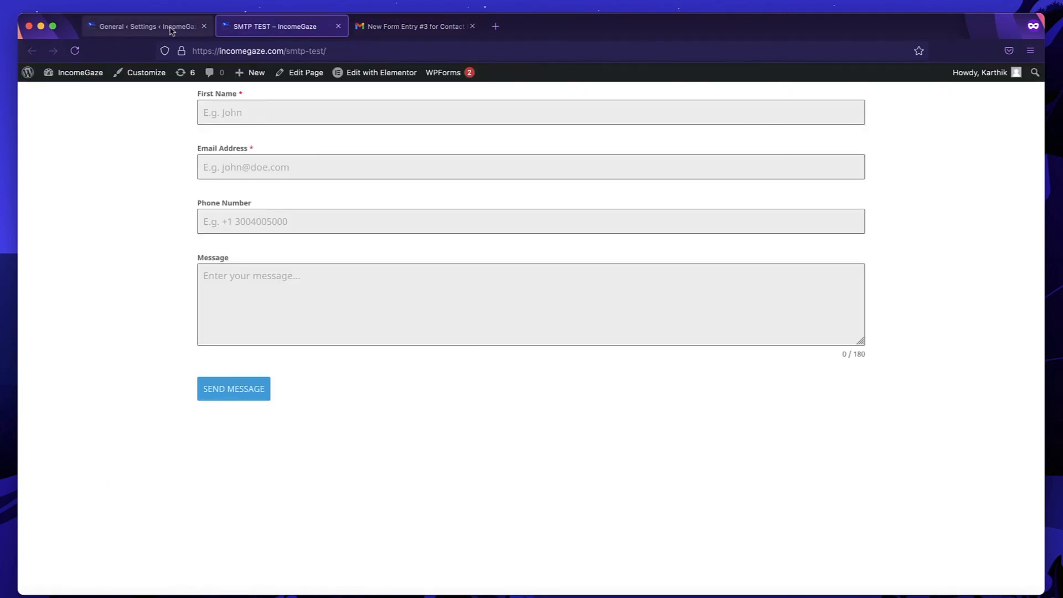
click(145, 27)
scroll(256, 448, down, 5)
scroll(255, 448, up, 2)
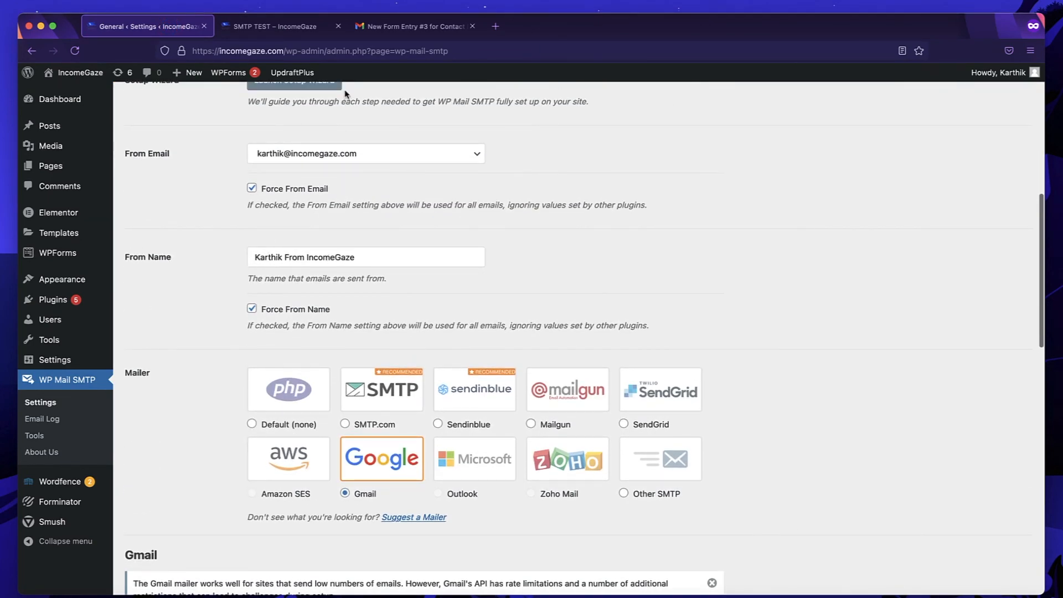
click(394, 26)
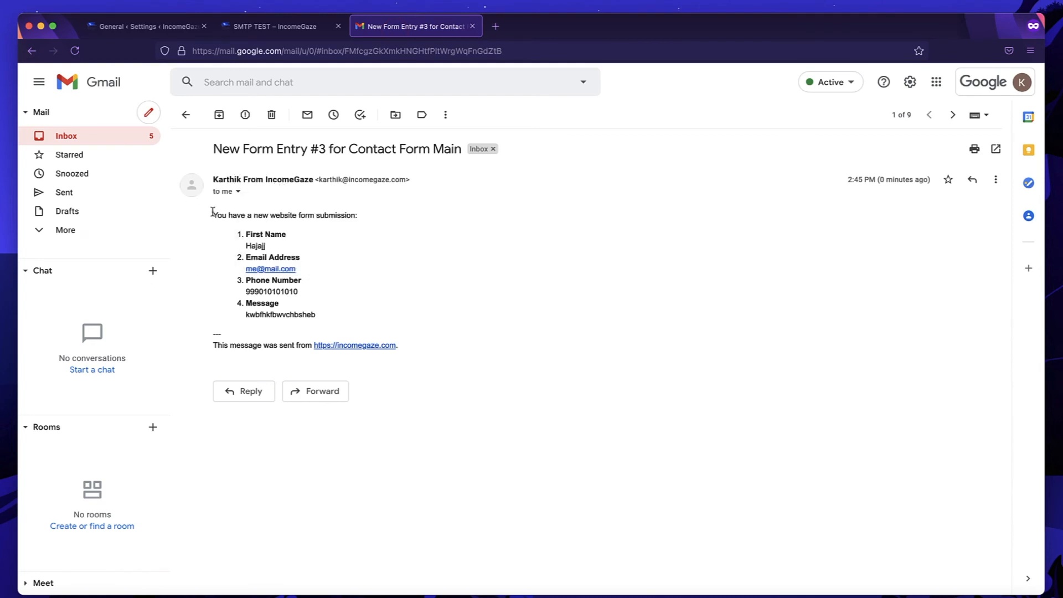
click(148, 27)
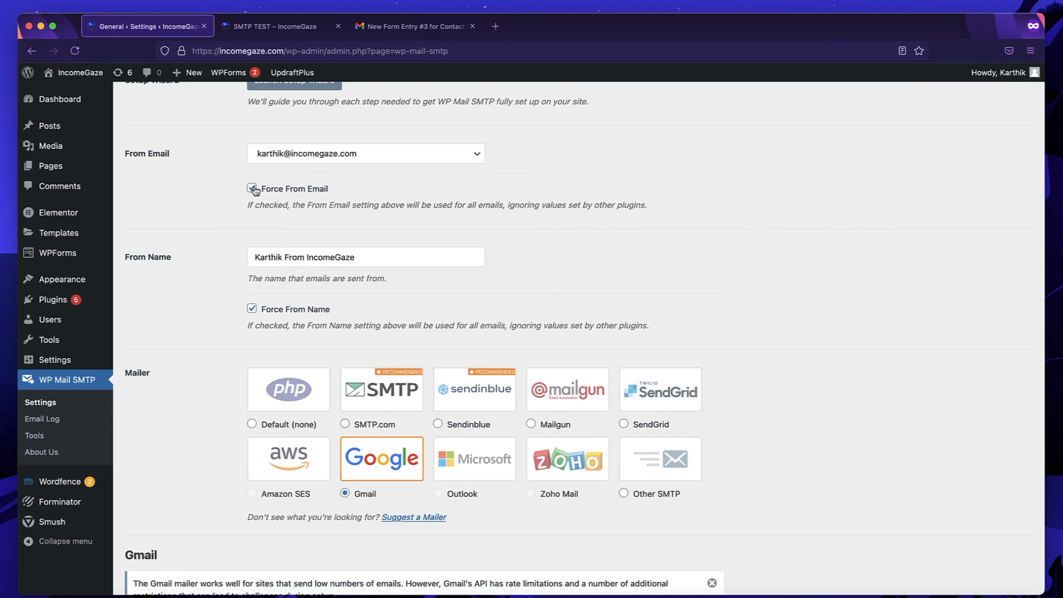
Return to the New Form Entry #3 email and highlight its IncomeGaze sender name and address.
scroll(204, 373, down, 10)
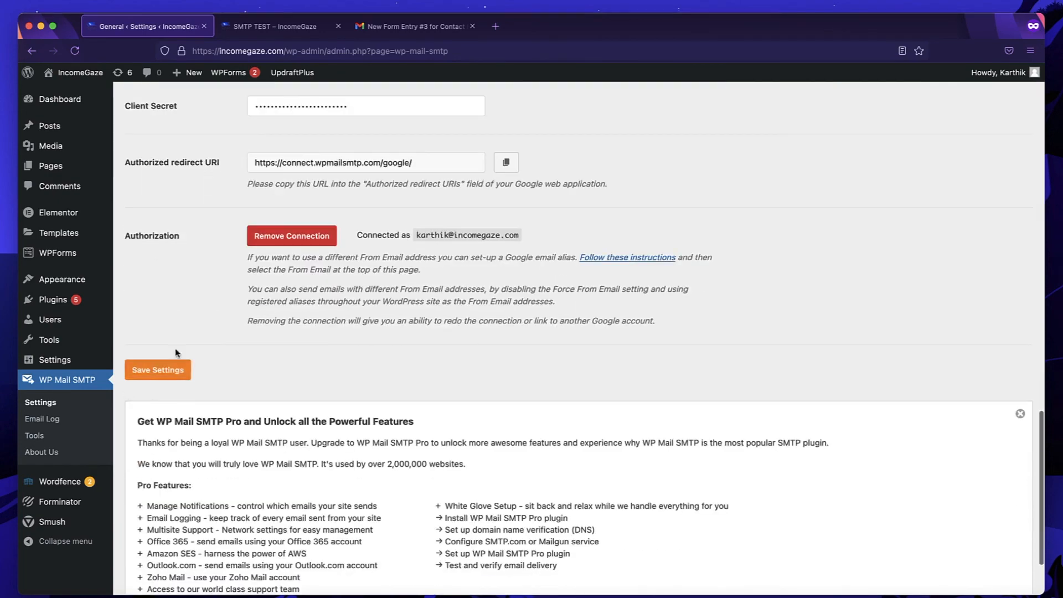
scroll(315, 212, up, 7)
scroll(316, 211, up, 5)
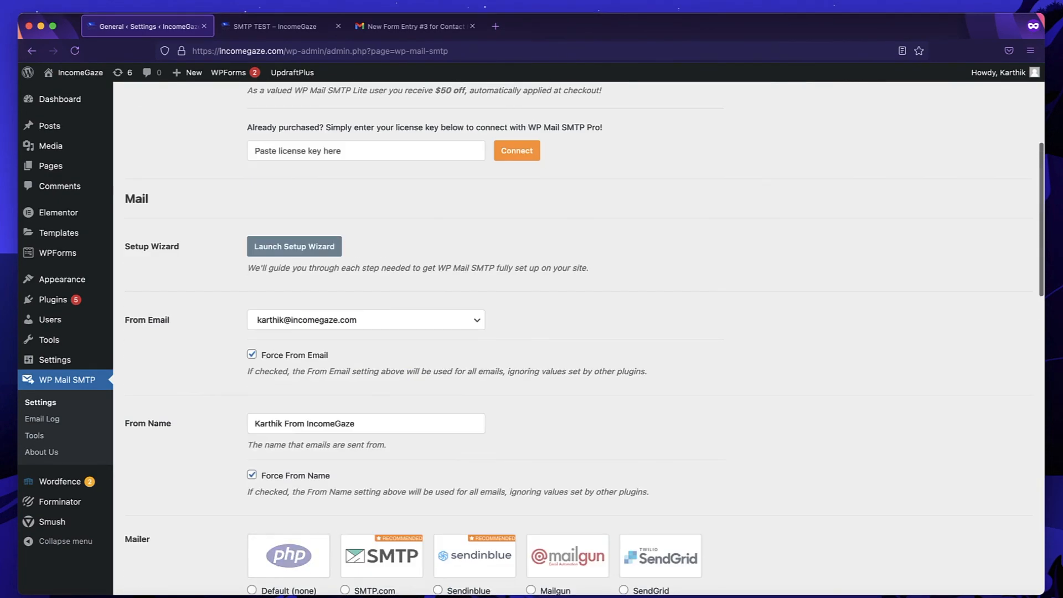
click(404, 27)
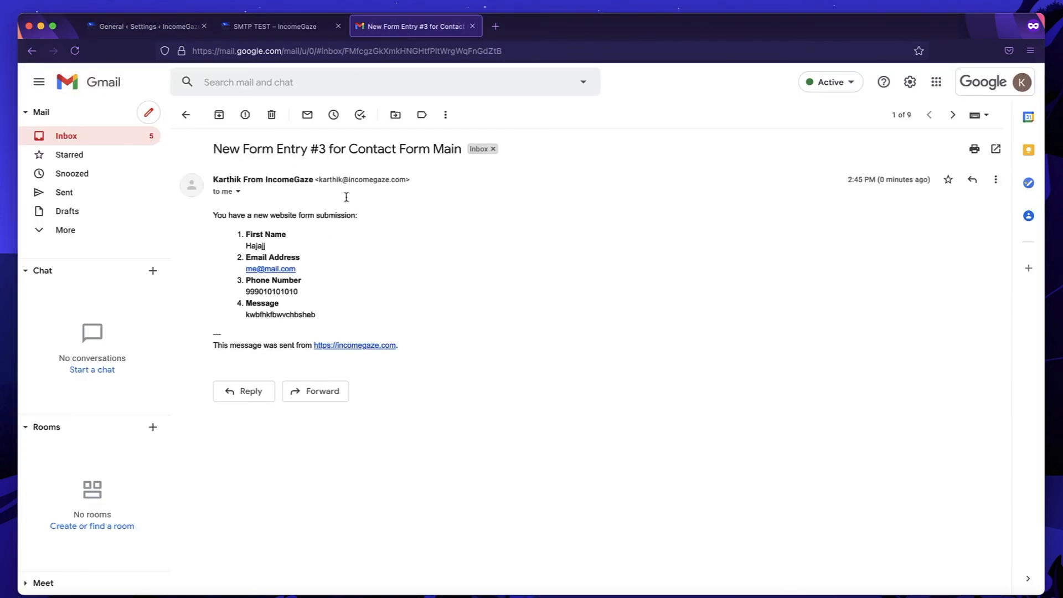
triple_click(263, 179)
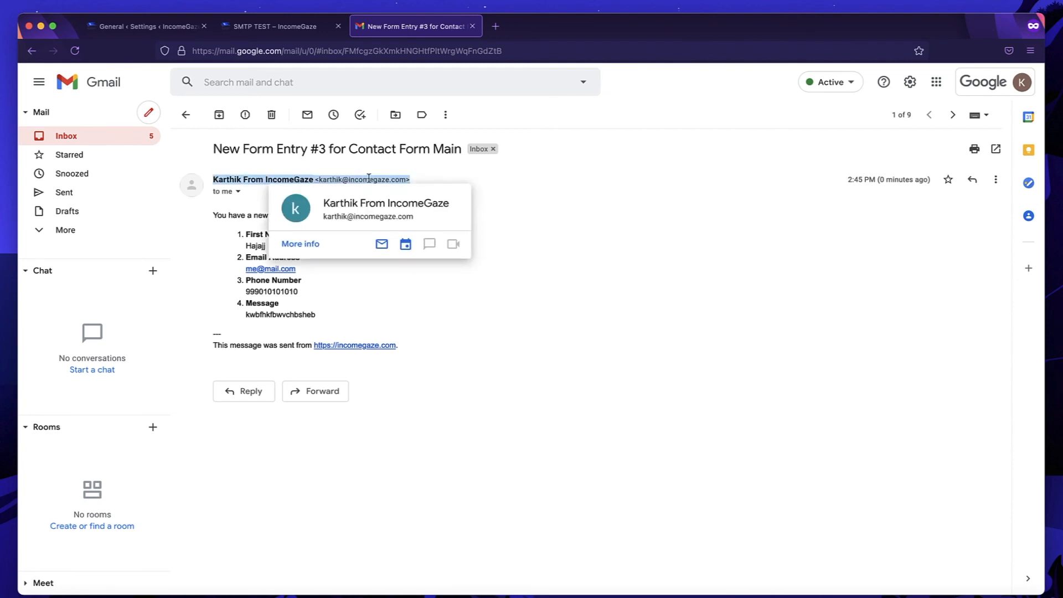
click(518, 218)
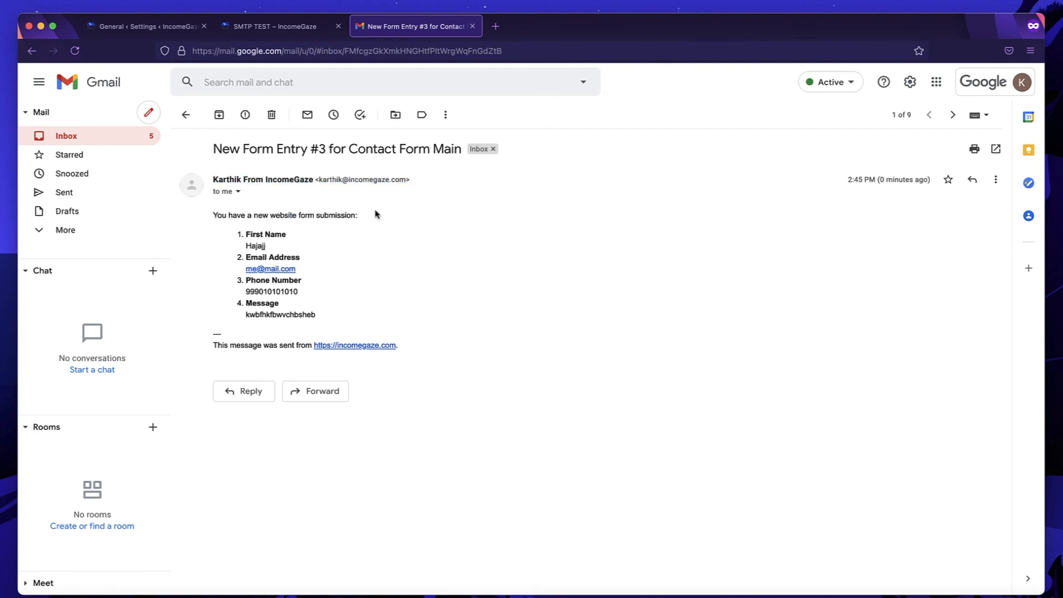
triple_click(372, 180)
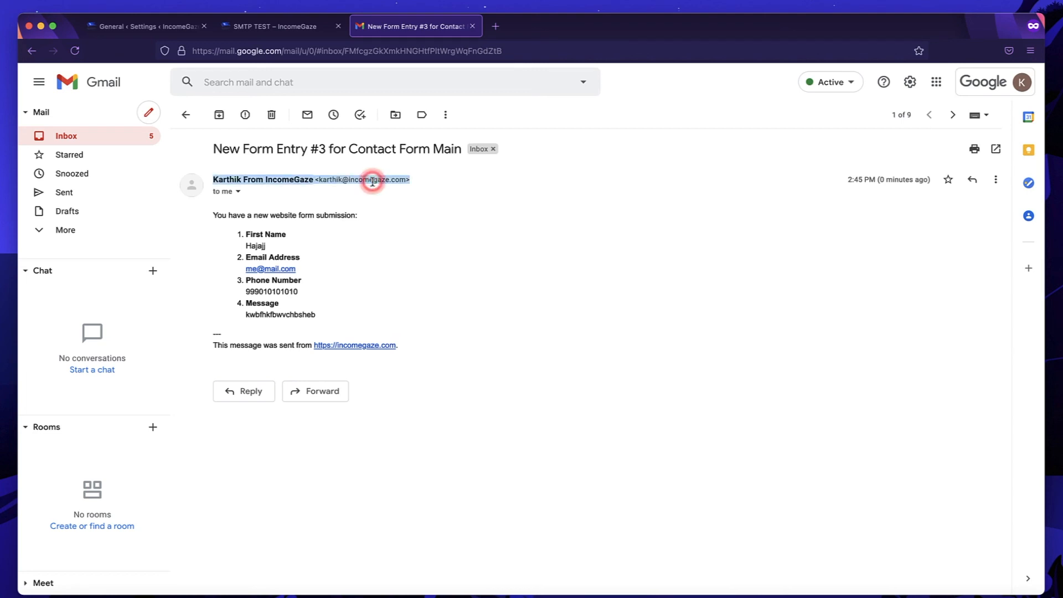